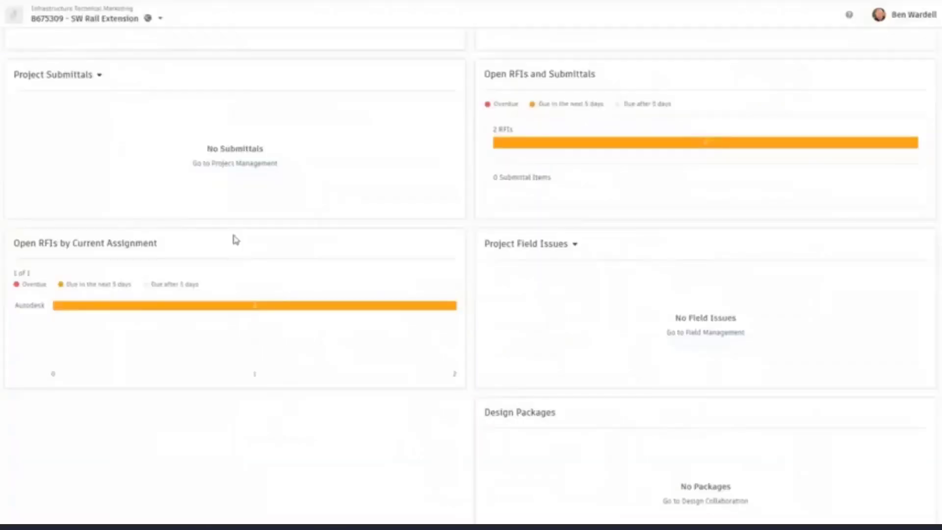
- Open issue #7, Check Grading, from the project dashboard and view its full details
scroll(235, 239, "up", 10)
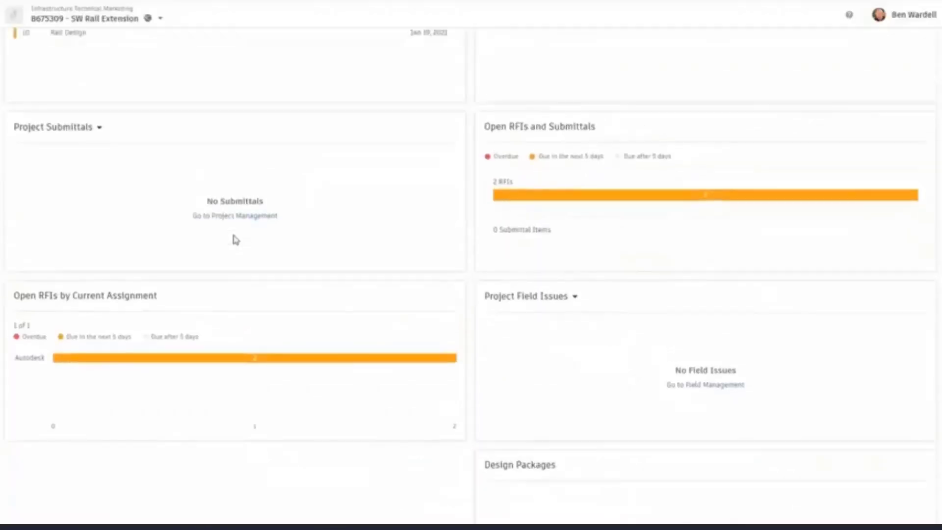
scroll(235, 240, "up", 3)
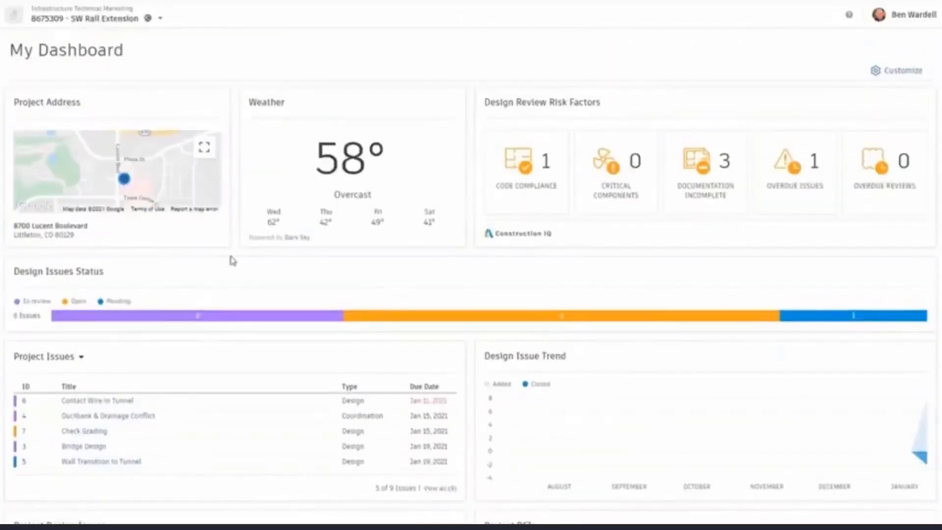
left_click(92, 432)
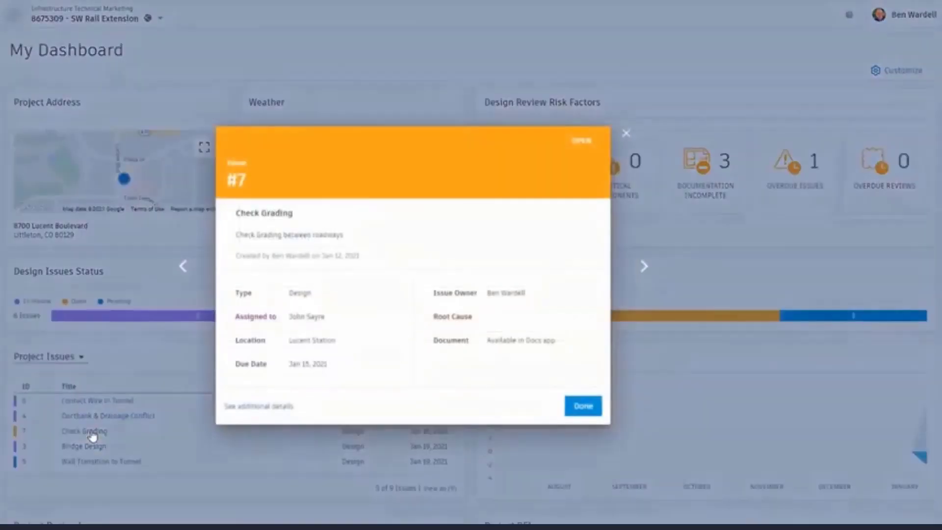
left_click(263, 406)
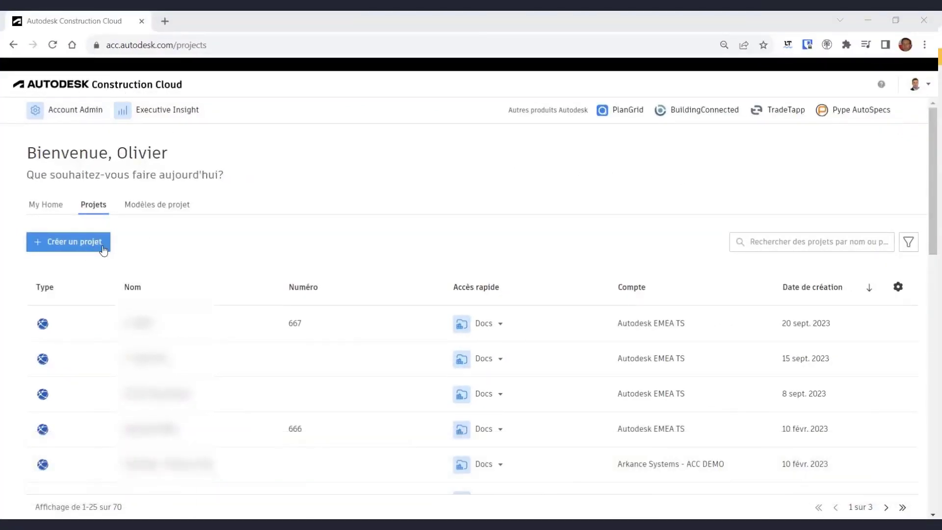
- Start a new project named VillageBim, number 777, under the Autodesk EMEA TS account
left_click(160, 209)
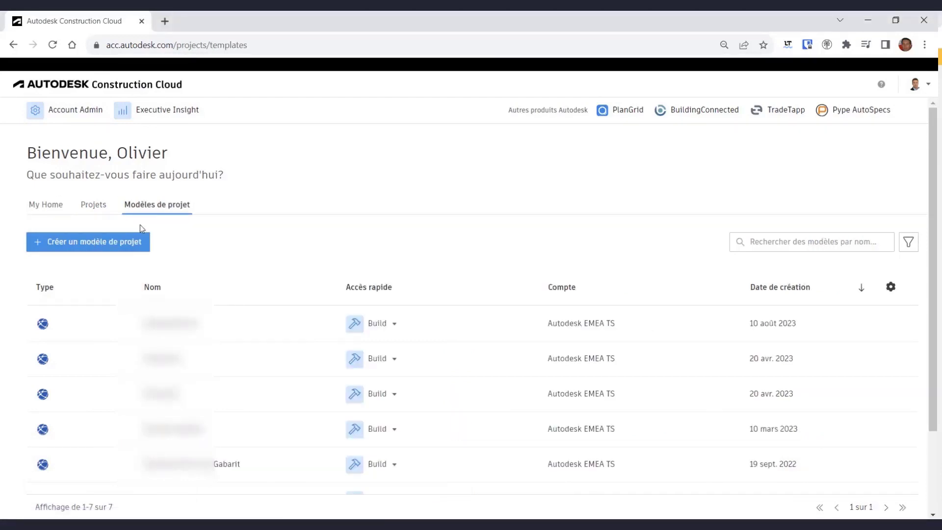
left_click(94, 205)
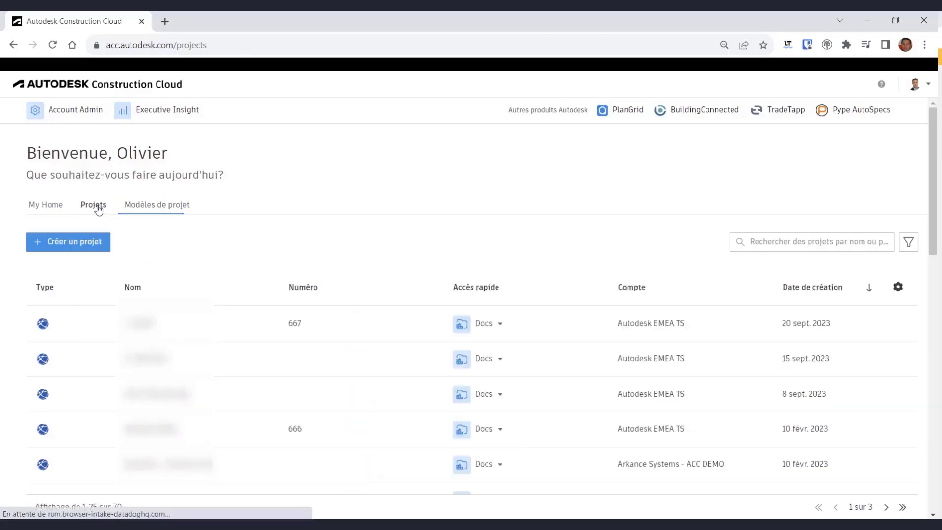
left_click(78, 245)
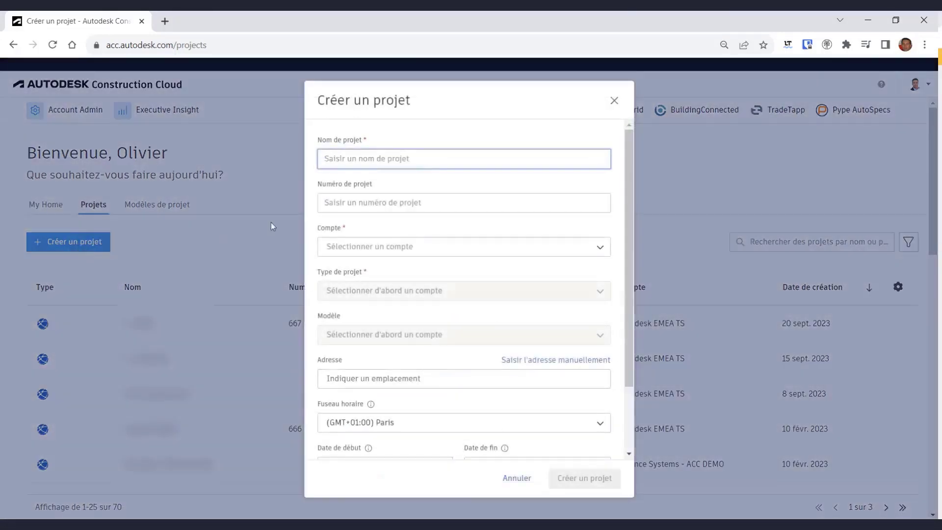
type("VillageBim")
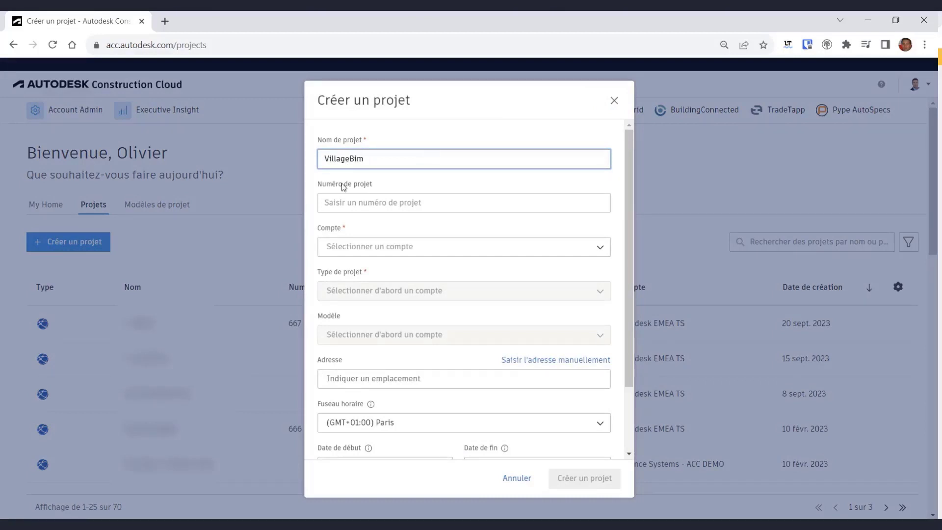
left_click(352, 207)
type("777")
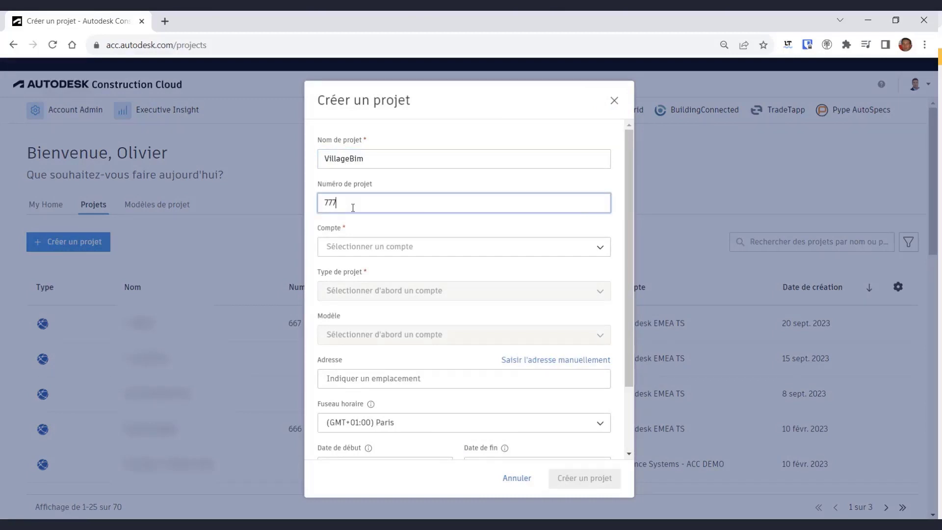
left_click(348, 248)
left_click(373, 277)
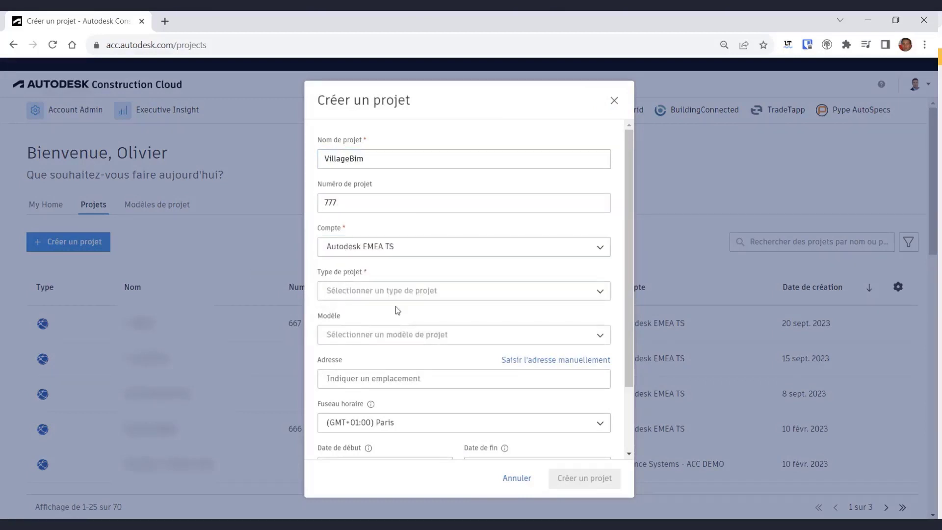
- Make it a Centre de données project with no template and pick the suggested street address
left_click(378, 292)
scroll(349, 349, "down", 3)
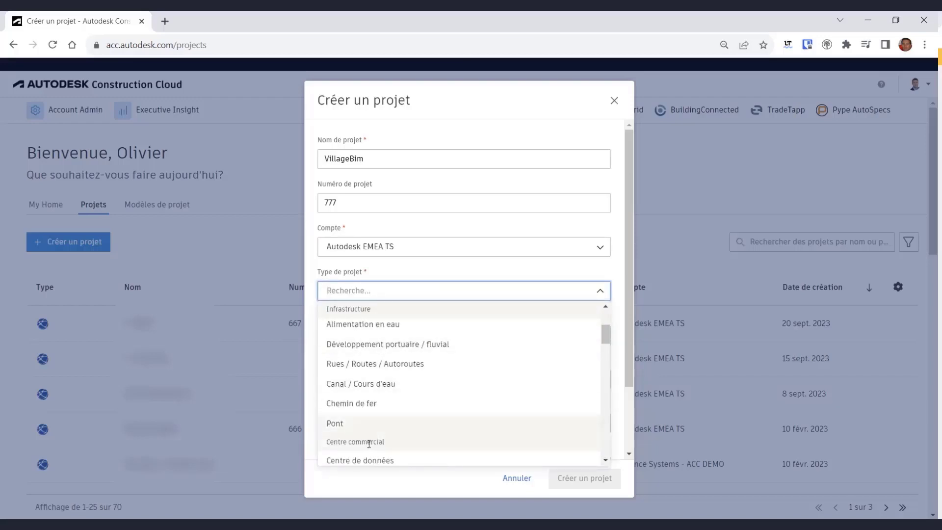
left_click(362, 463)
left_click(351, 334)
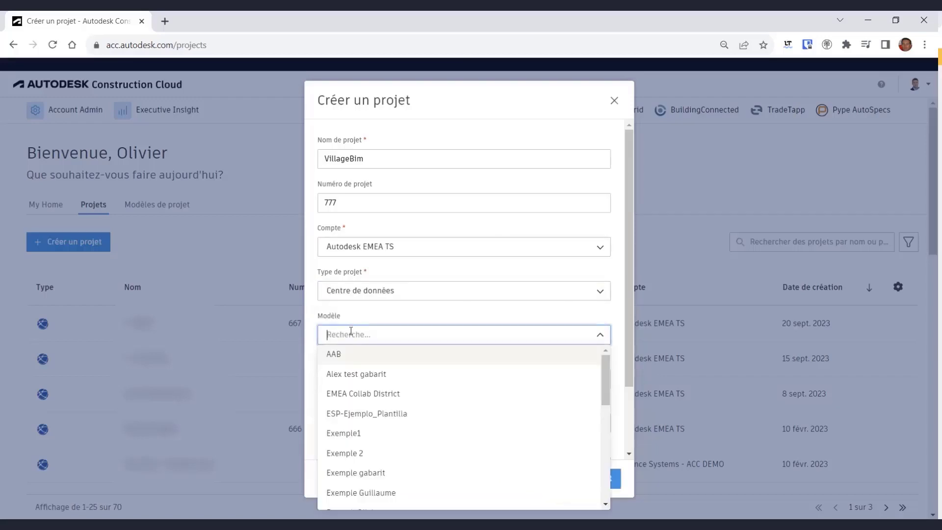
left_click(364, 321)
left_click(352, 372)
left_click(384, 399)
scroll(395, 429, "down", 1)
scroll(395, 430, "down", 1)
- Set the project dates from 27/09/2023 to 16/10/2024
left_click(431, 406)
left_click(381, 343)
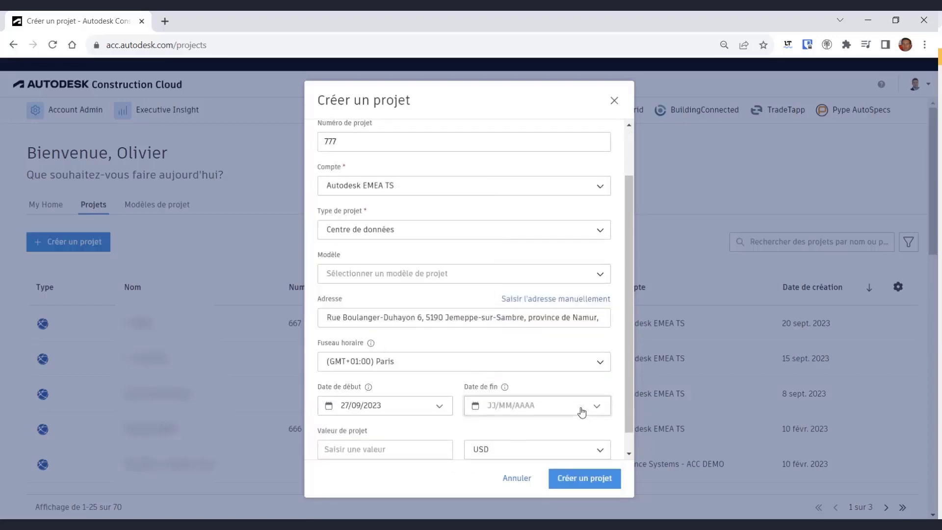
left_click(581, 412)
left_click(613, 208)
left_click(580, 185)
left_click(578, 229)
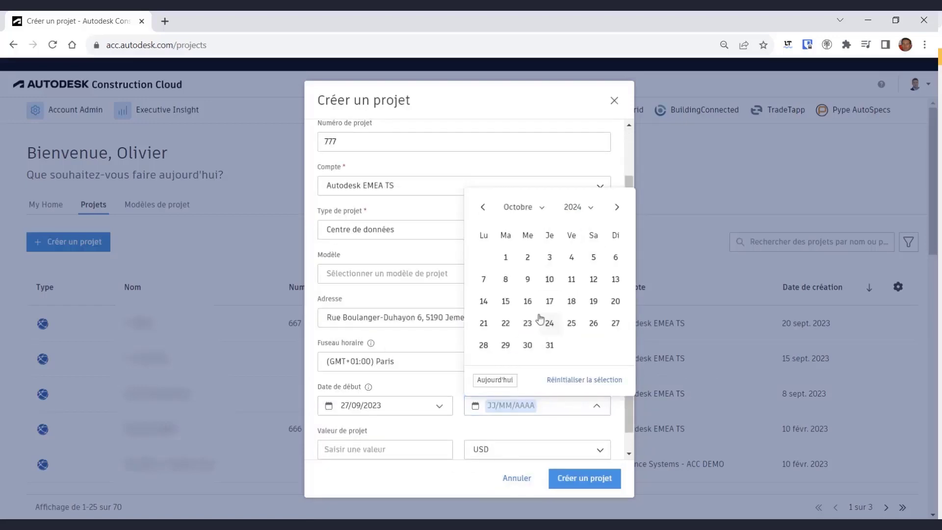
left_click(527, 301)
- Leave the project value blank, set the currency to EUR, and create the project
left_click(397, 449)
scroll(408, 450, "down", 1)
left_click(533, 436)
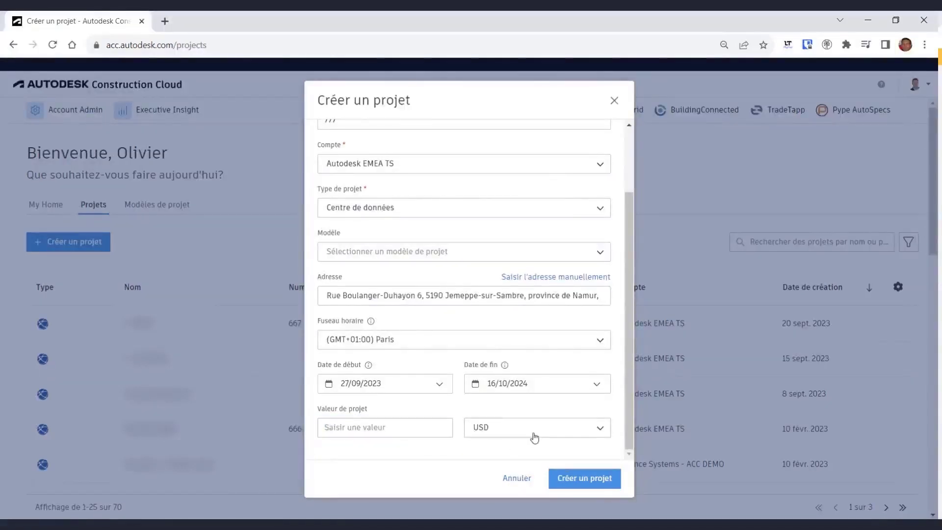
left_click(533, 436)
scroll(516, 383, "down", 6)
scroll(516, 385, "down", 5)
left_click(501, 361)
left_click(603, 484)
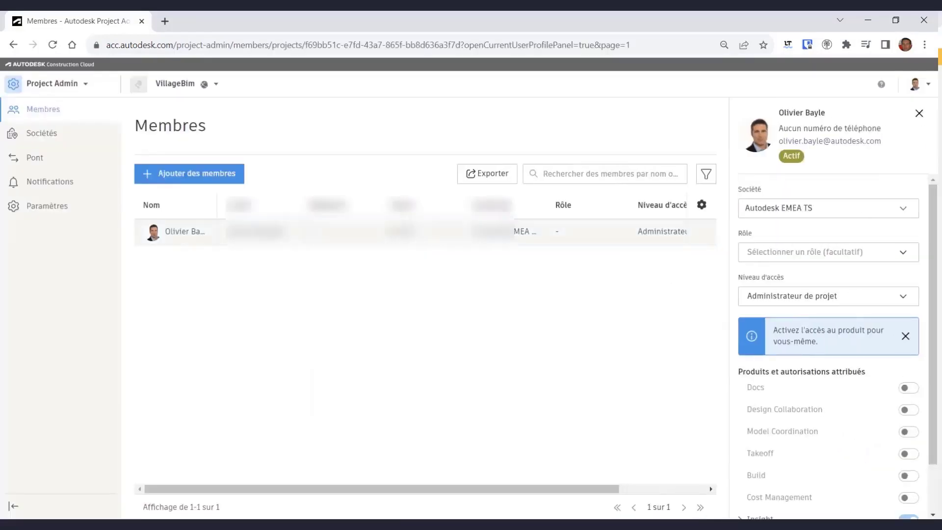
- Add a member by their e-mail address, with company Autodesk and role Architecte
left_click(189, 173)
left_click(342, 166)
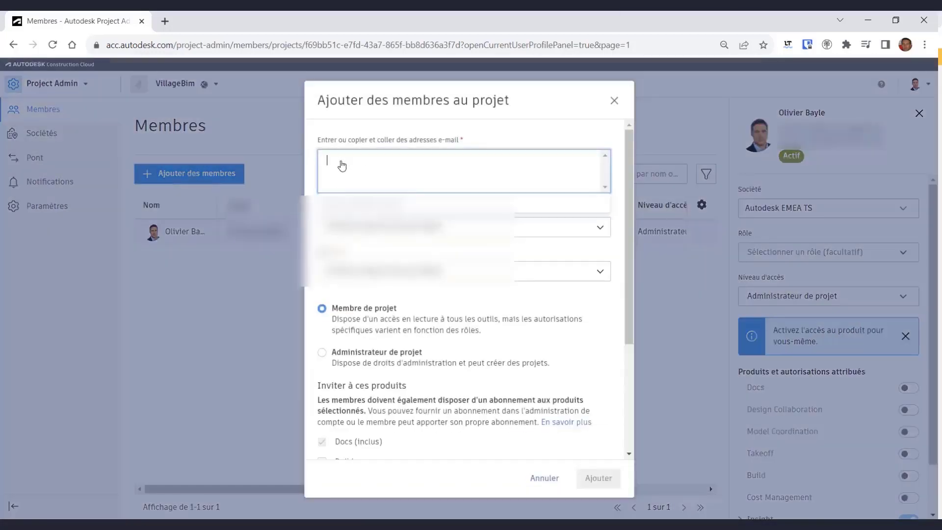
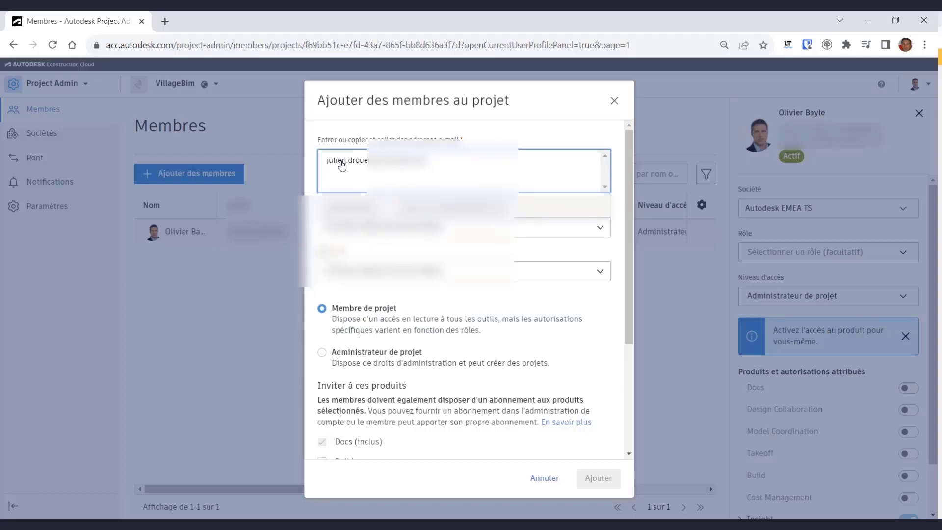
key("Return")
left_click(622, 241)
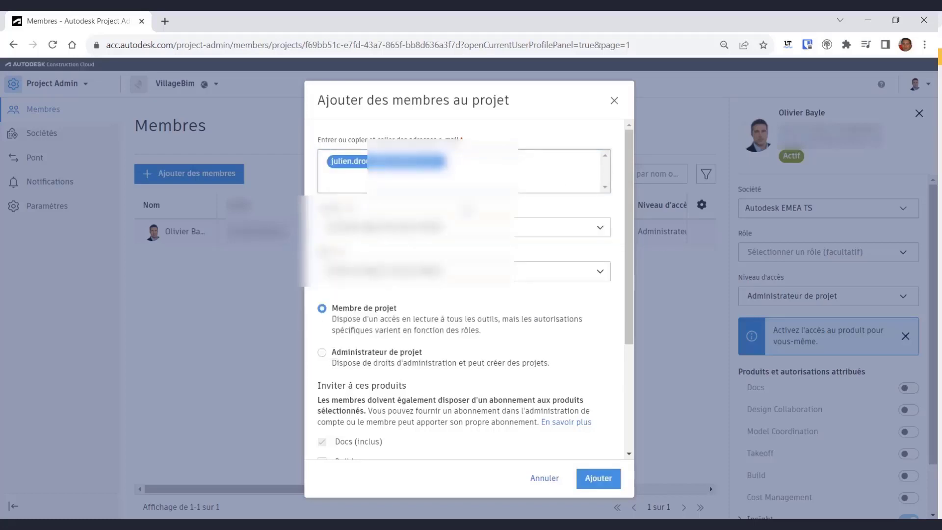
left_click(435, 228)
type("aut")
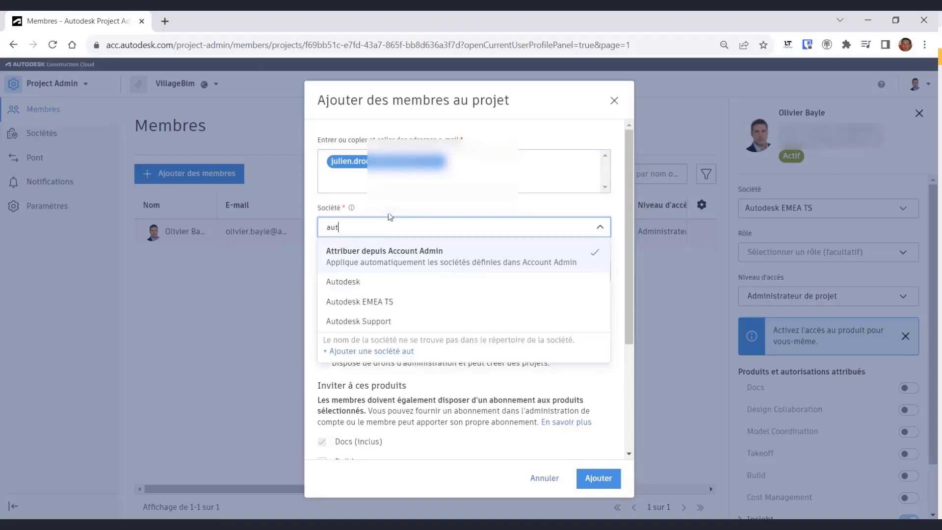
left_click(374, 282)
left_click(444, 272)
left_click(345, 345)
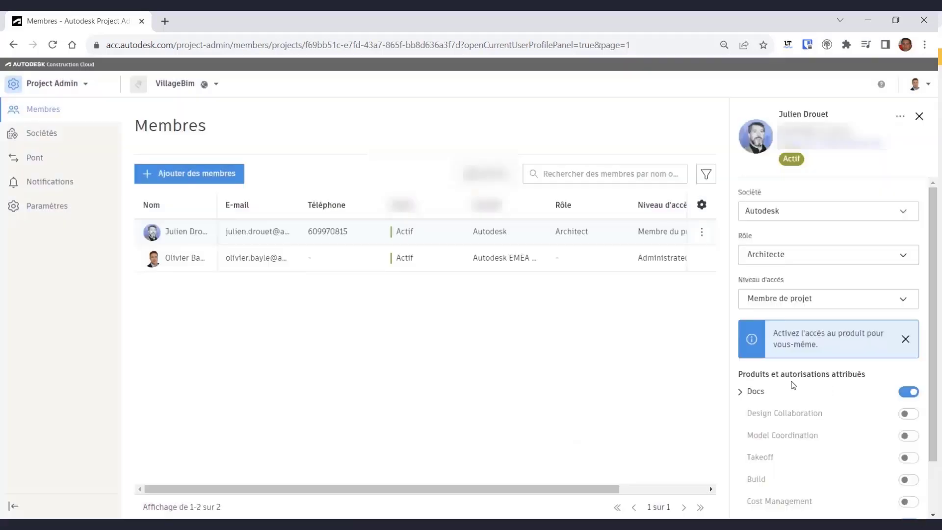
- Grant the new member Design Collaboration and Model Coordination access
scroll(851, 404, "down", 2)
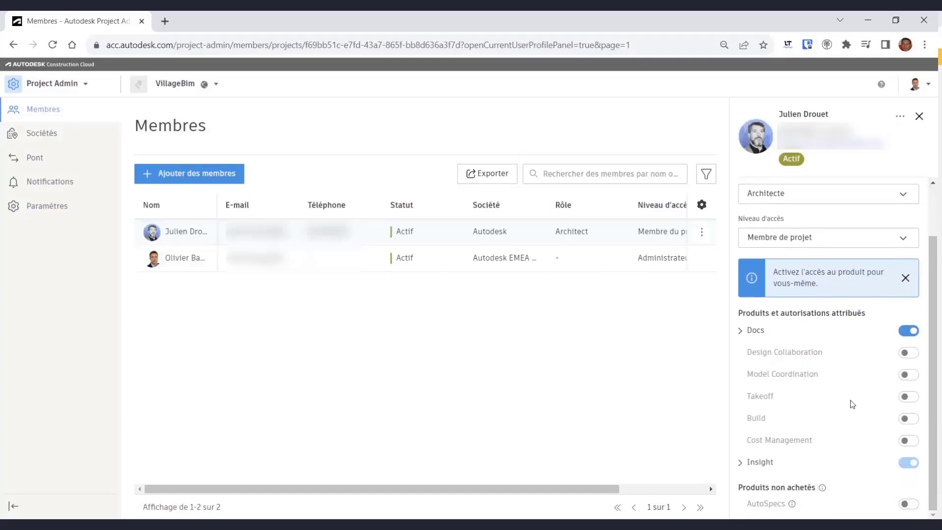
left_click(907, 353)
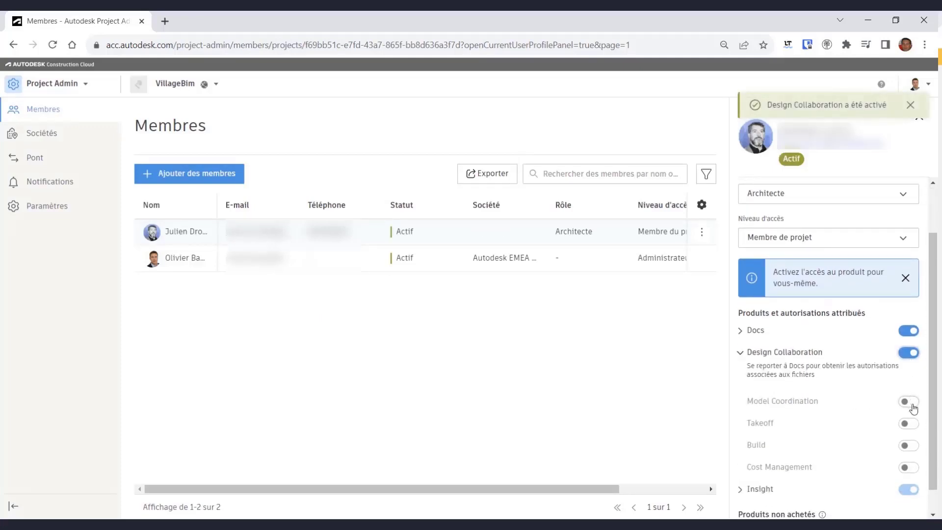
left_click(907, 402)
scroll(794, 389, "down", 1)
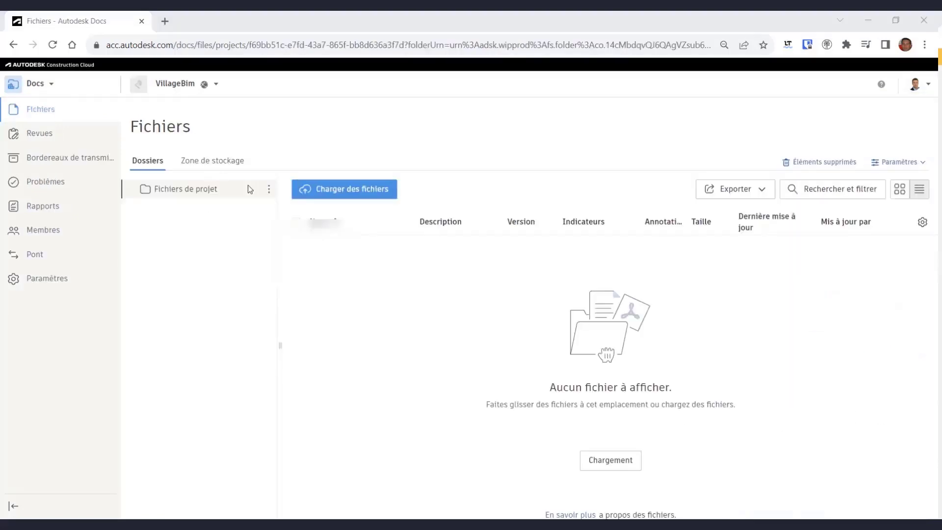
- Create subfolders 1- Architecte, 2- Structure and 3- MEP under Fichiers de projet
left_click(268, 189)
left_click(255, 204)
type("1-")
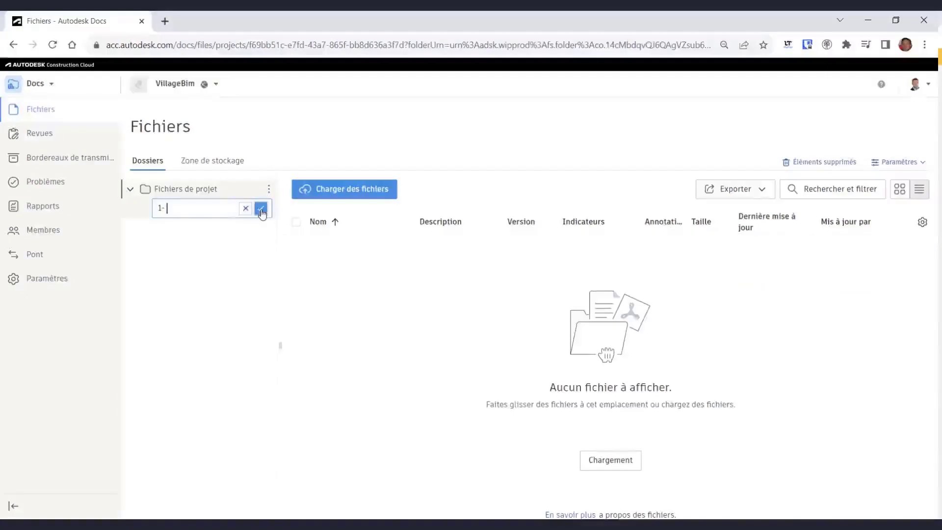
type(" Architecte")
left_click(261, 208)
left_click(269, 189)
left_click(250, 206)
type("2")
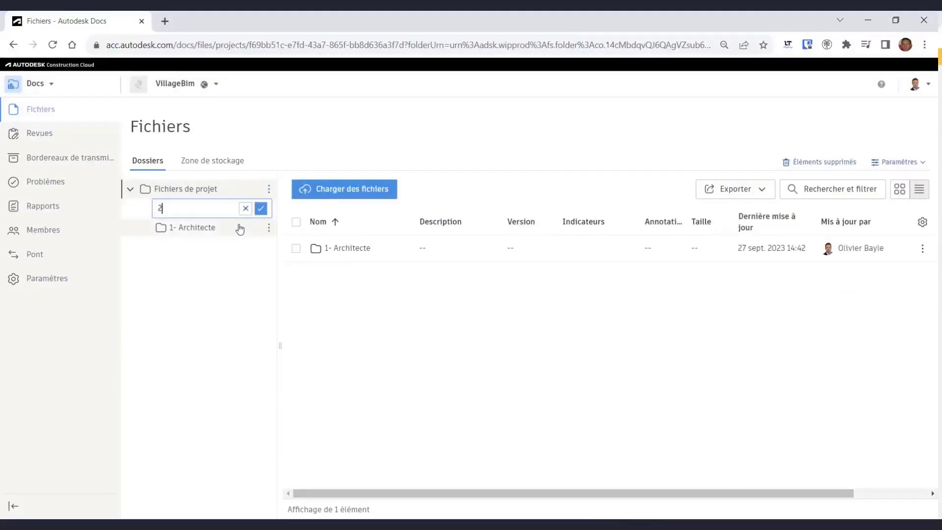
left_click(260, 208)
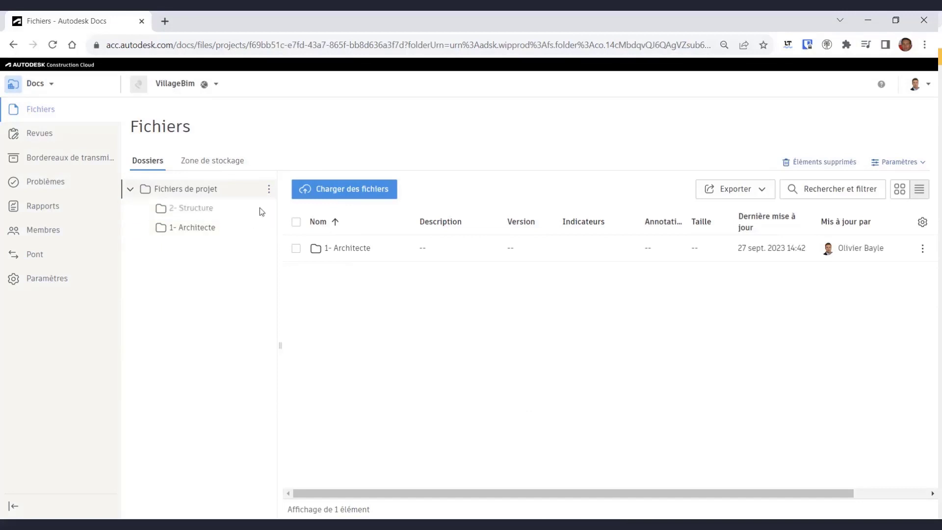
left_click(269, 188)
left_click(250, 206)
type("3- MEP")
key("Return")
- Create the BE Controles and Documents Contractuels subfolders under Fichiers de projet
left_click(269, 189)
left_click(272, 205)
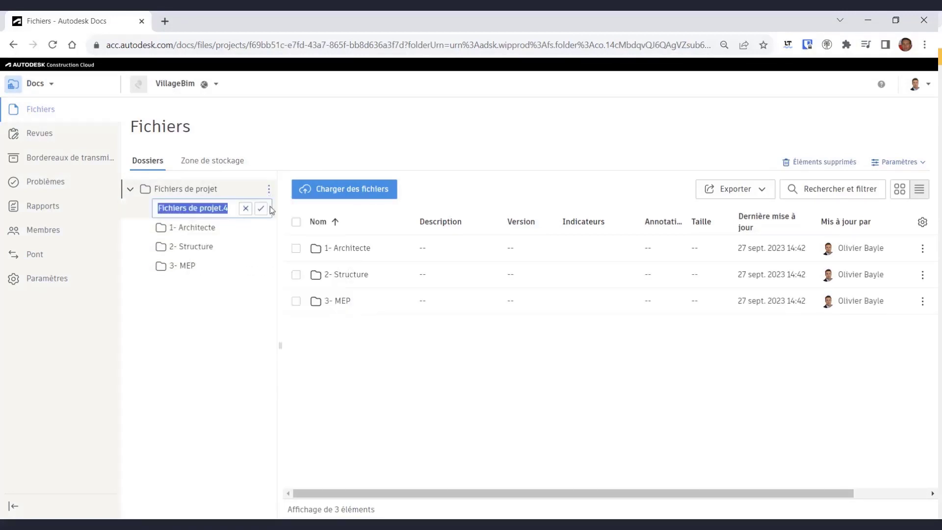
type("BE Controles")
left_click(260, 208)
left_click(269, 188)
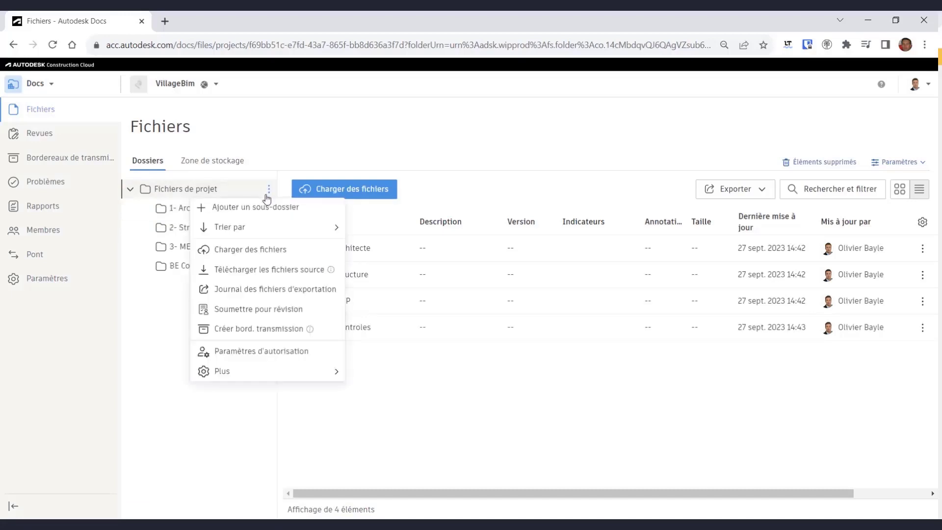
left_click(268, 207)
type("Docu")
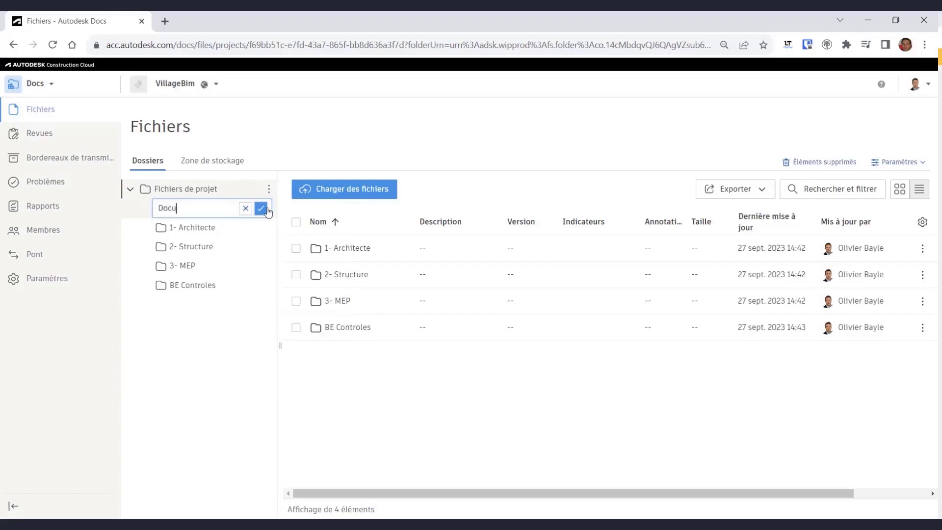
type("ments Contractuels")
key("Return")
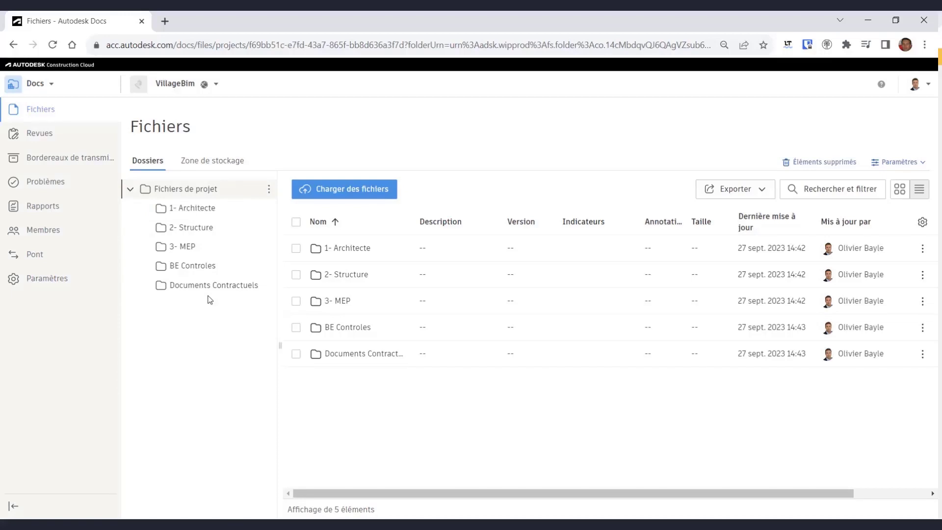
- Rename the BE Controles folder to 4- BE Controles
left_click(269, 265)
left_click(235, 89)
left_click(161, 265)
type("4-")
key("Return")
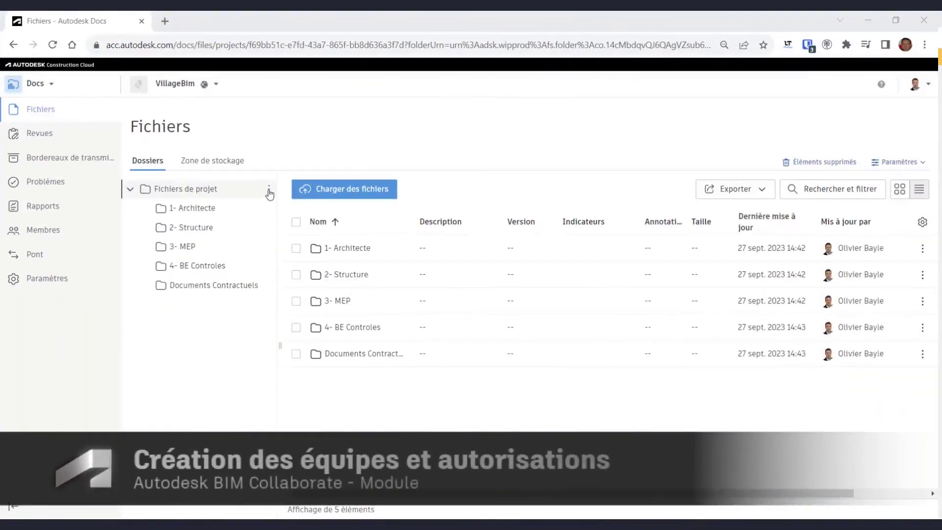
- Add the 0- Partages subfolder under Fichiers de projet
left_click(269, 191)
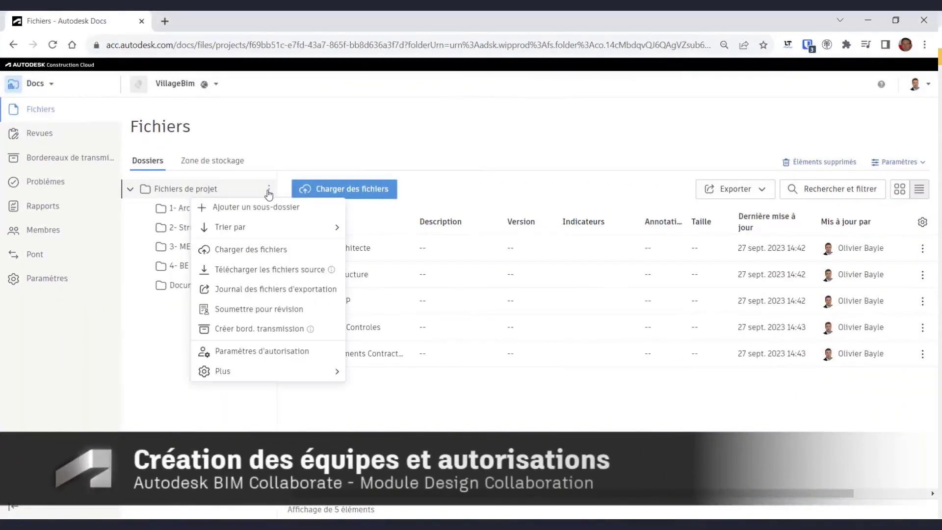
left_click(268, 206)
type("0- Pa")
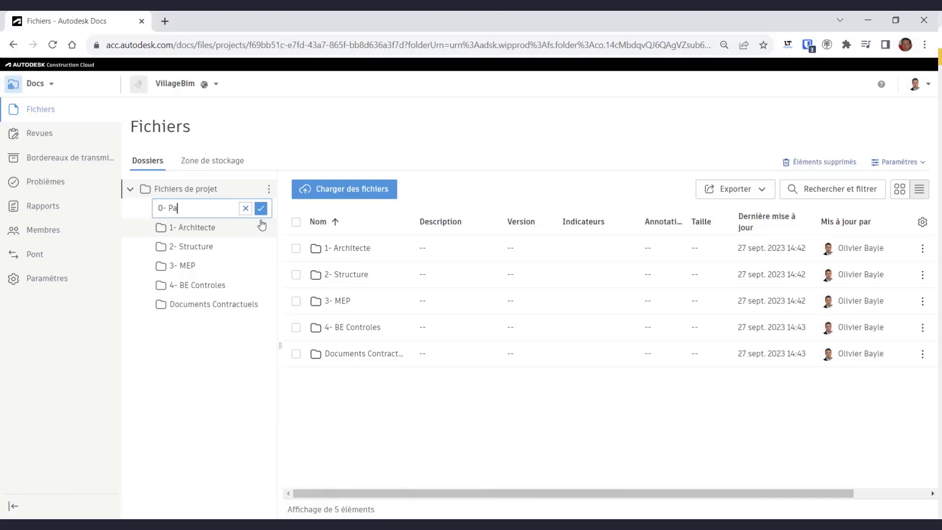
type("rtages")
key("Return")
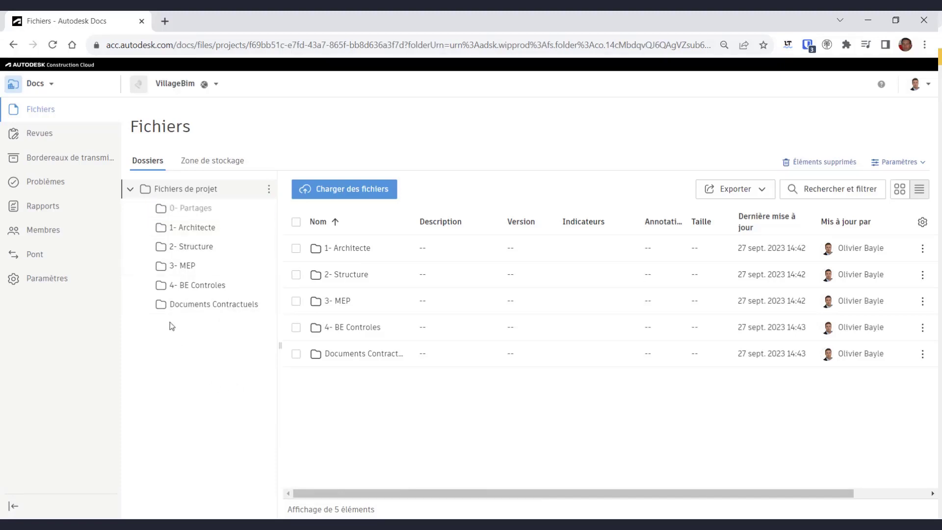
left_click(51, 86)
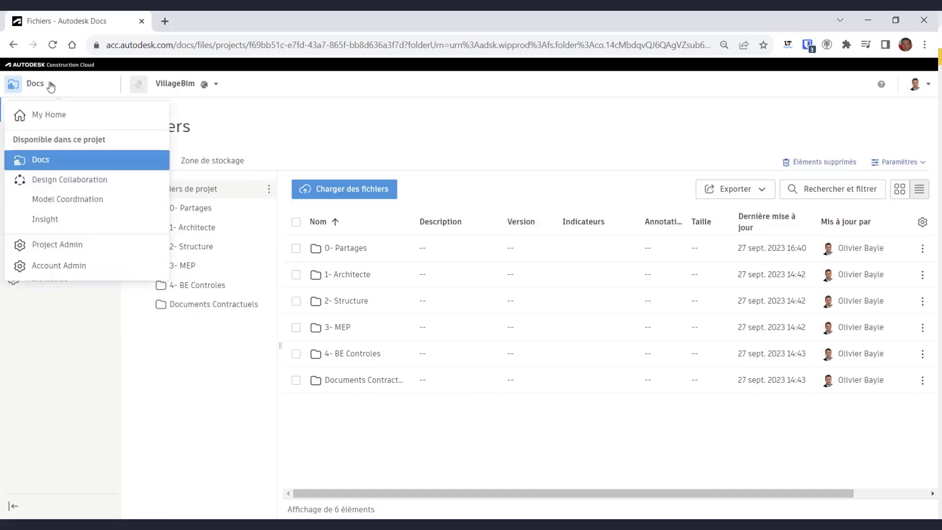
- In Design Collaboration, change the shared folder to 0- Partages and confirm it permanently
left_click(67, 181)
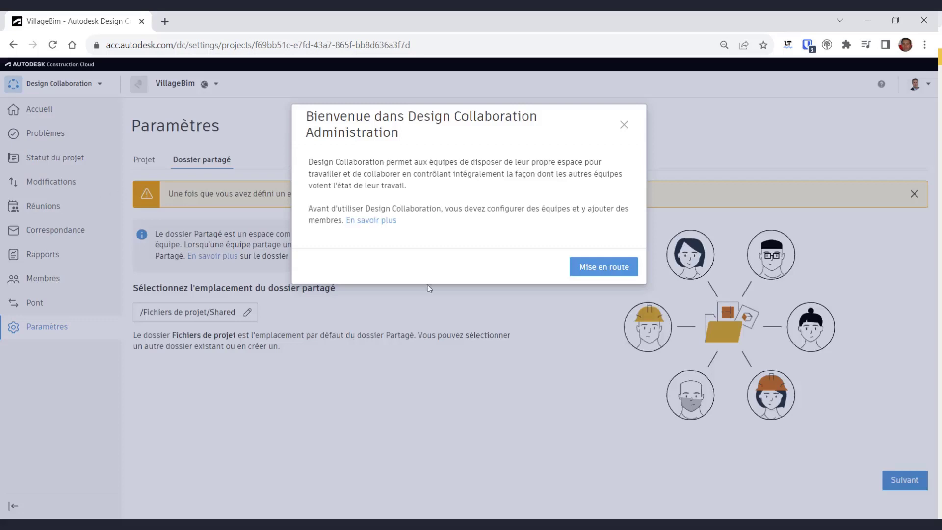
left_click(621, 274)
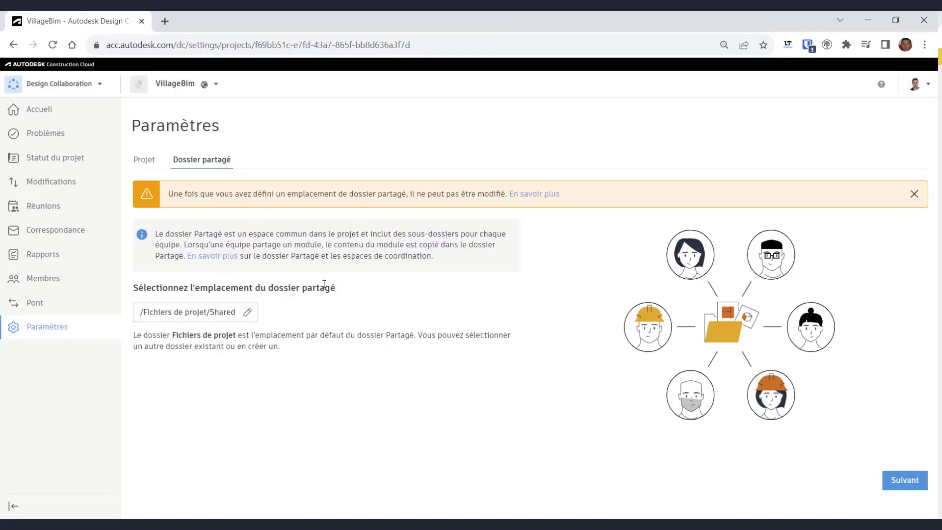
left_click(247, 312)
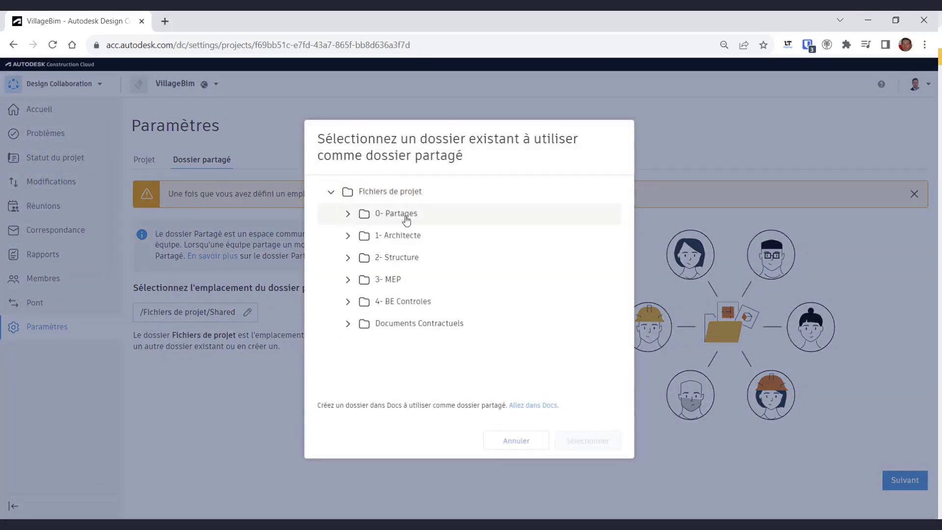
left_click(406, 218)
left_click(608, 445)
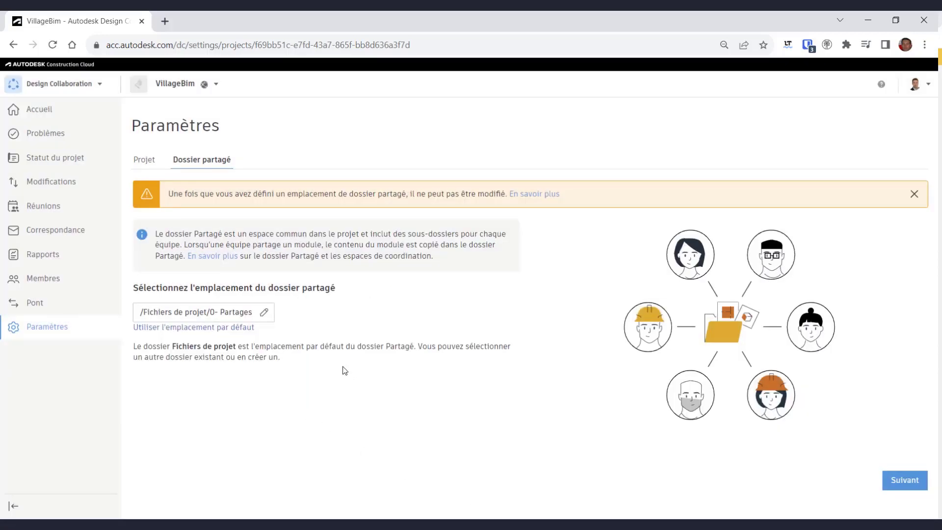
left_click(913, 488)
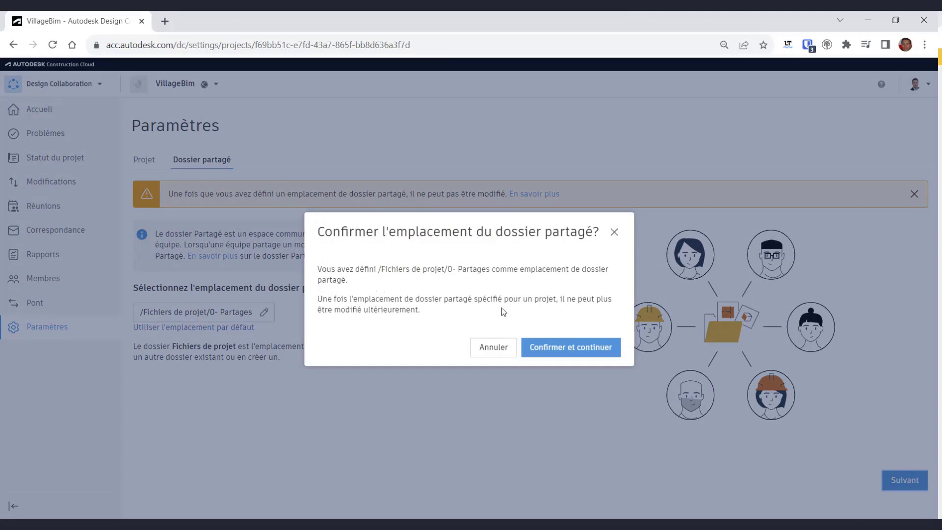
left_click(557, 350)
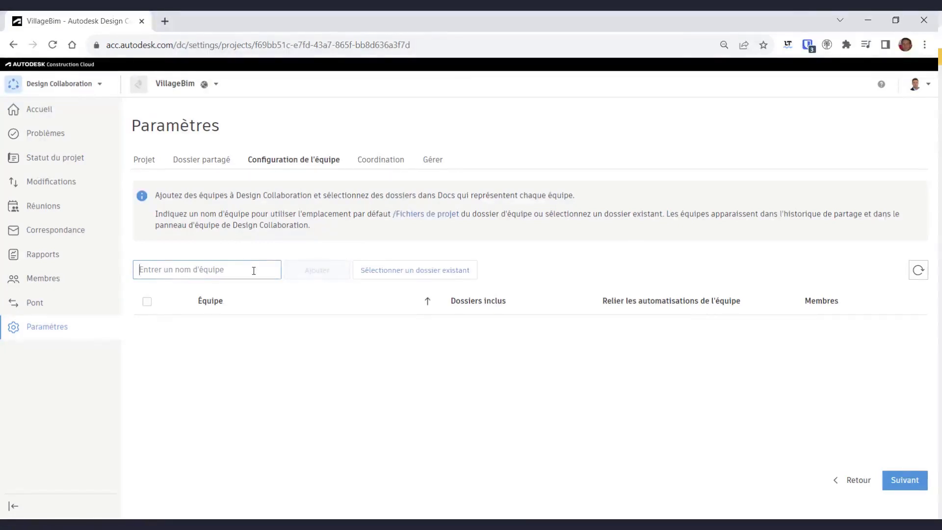
- Create teams 1- Architecte, 2- Structure and 3- MEP from their existing folders
left_click(430, 274)
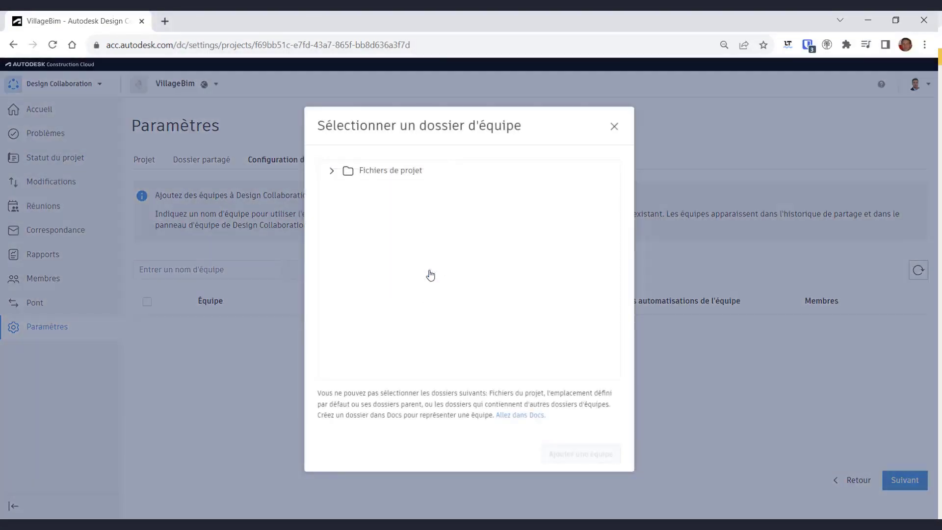
left_click(332, 171)
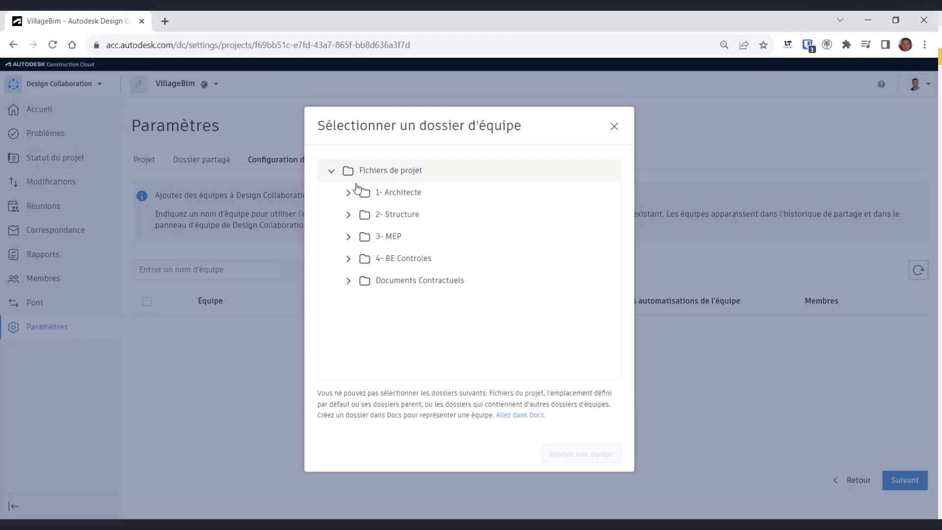
left_click(387, 193)
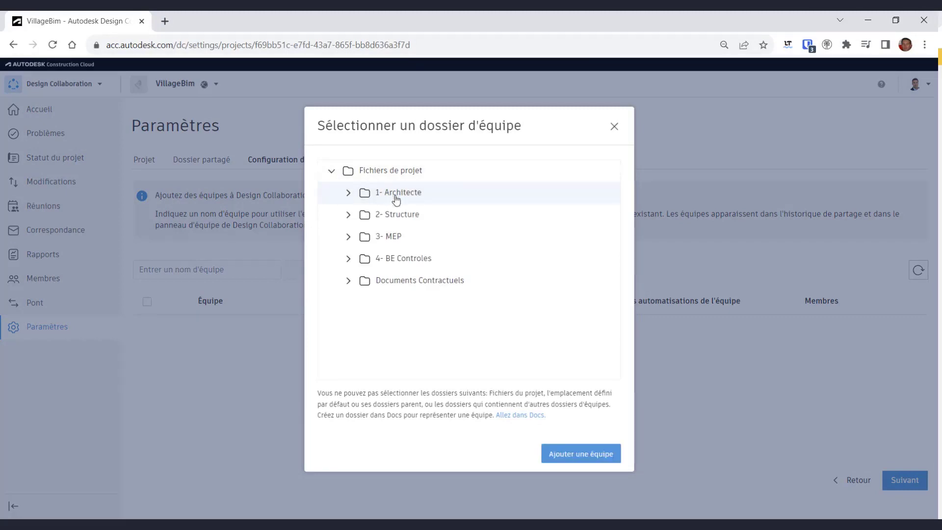
left_click(587, 459)
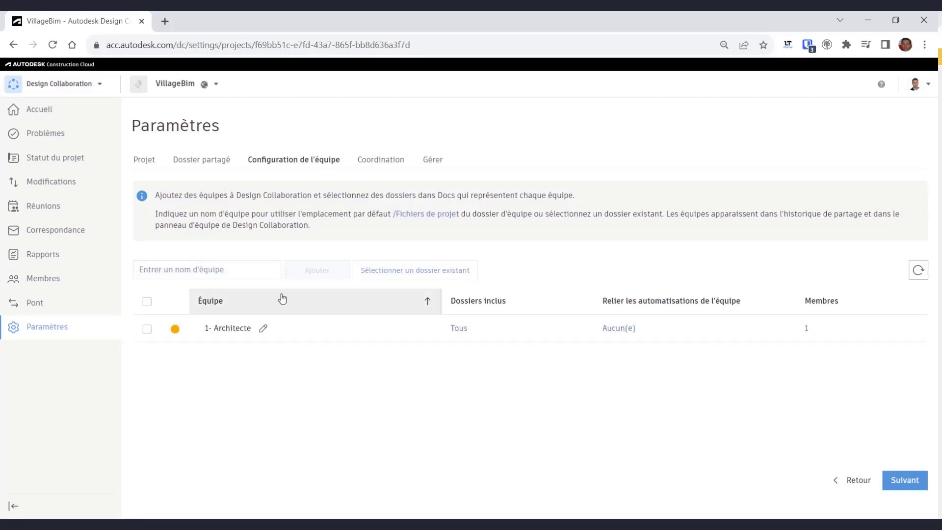
left_click(417, 275)
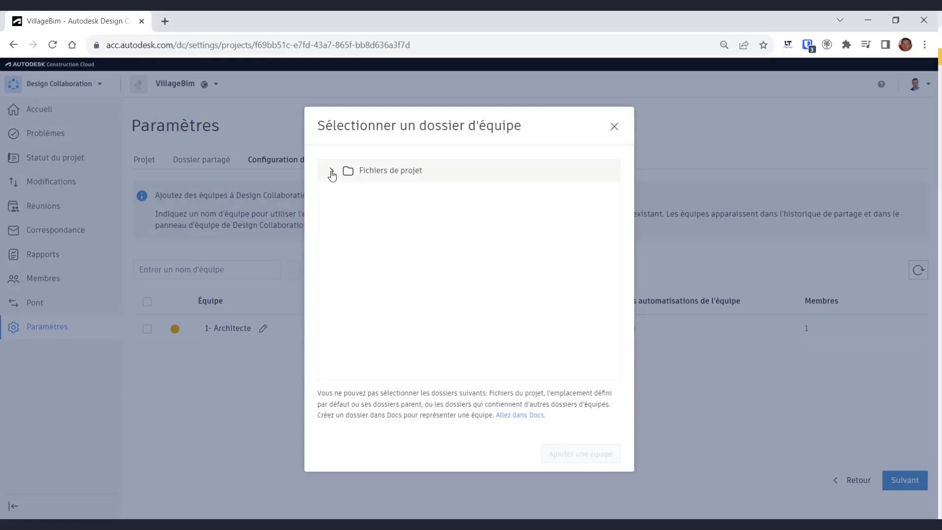
left_click(332, 171)
left_click(389, 199)
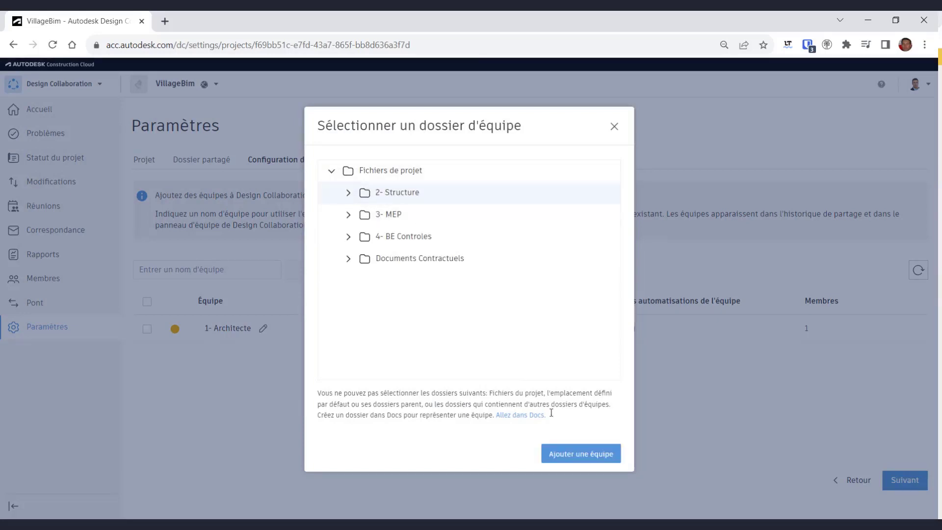
left_click(597, 459)
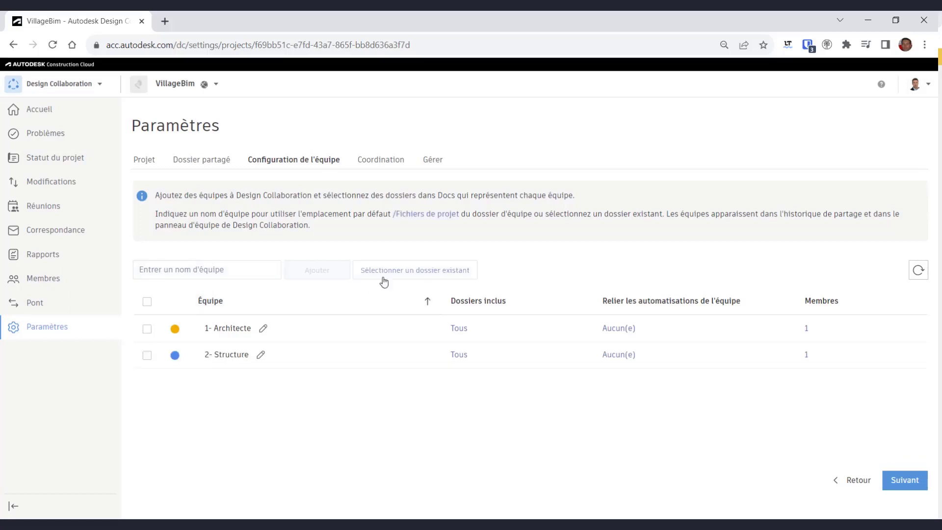
left_click(371, 272)
left_click(392, 197)
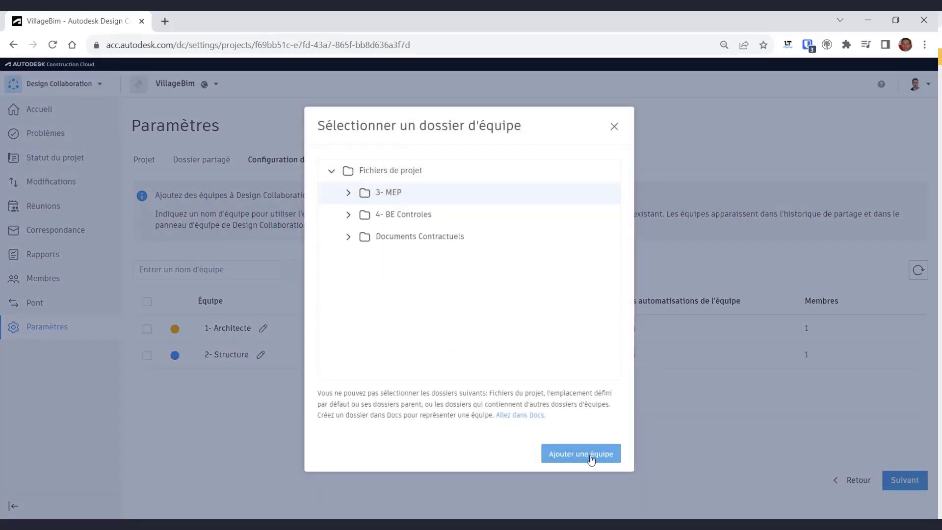
left_click(597, 457)
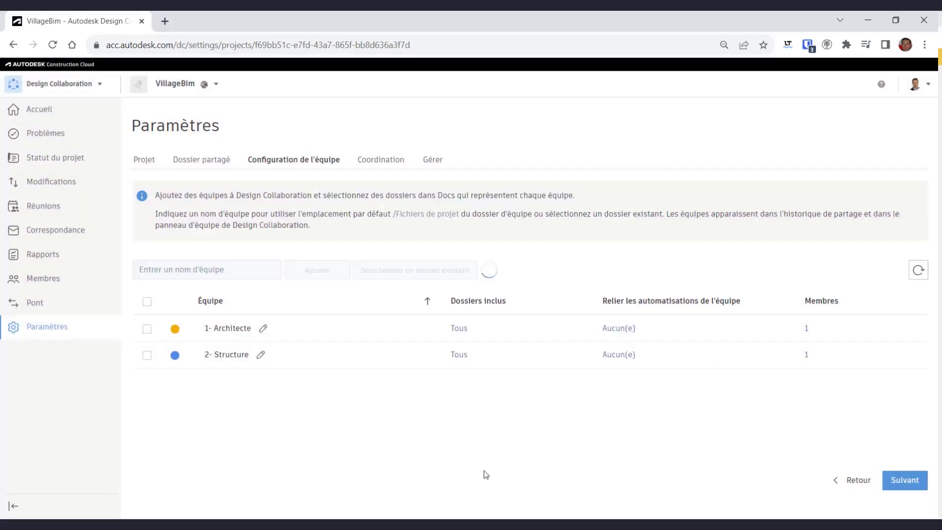
- Colour the Architecte team red and the MEP team green
left_click(175, 327)
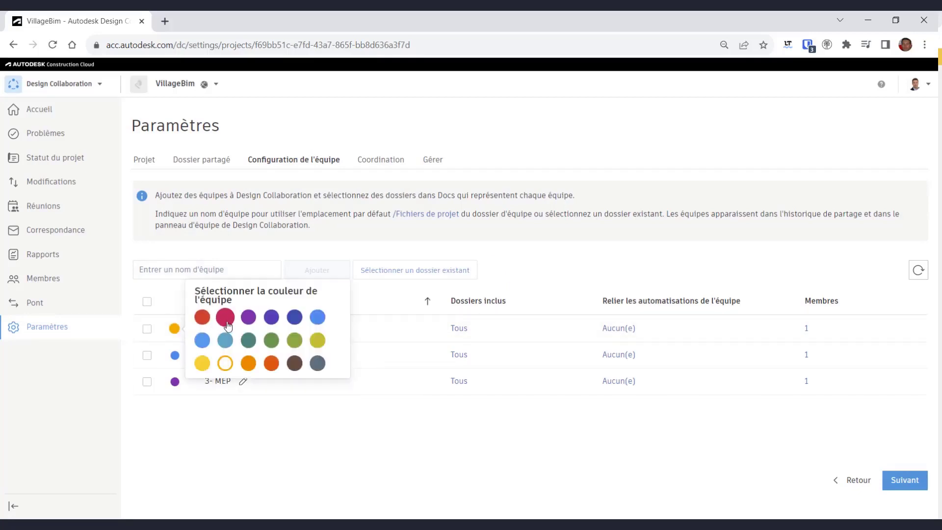
left_click(225, 318)
left_click(175, 381)
left_click(269, 392)
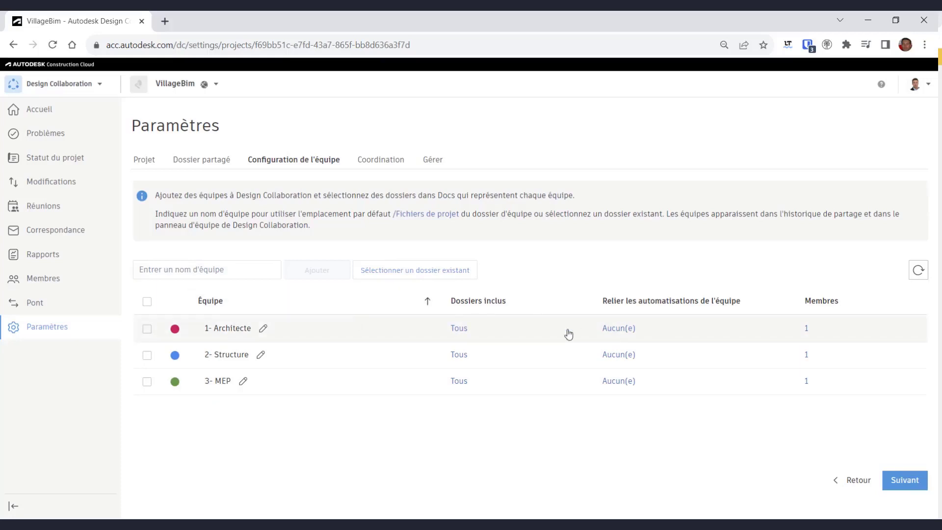
left_click(459, 329)
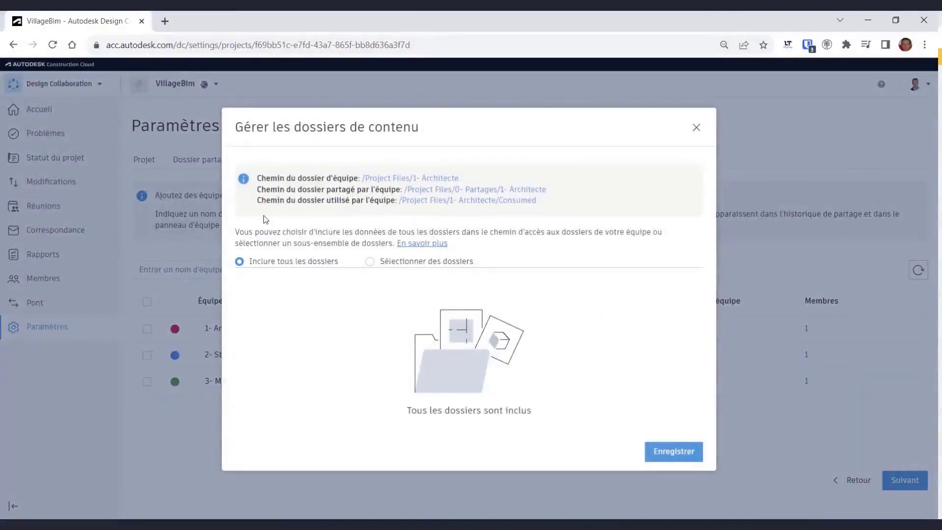
- Inspect the 1- Architecte team's content folders, keeping all folders included
left_click(371, 262)
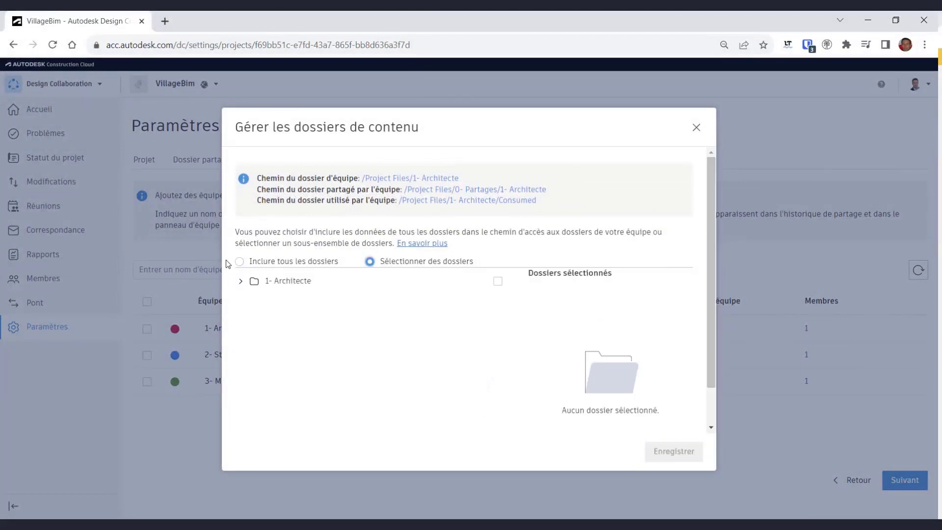
left_click(241, 281)
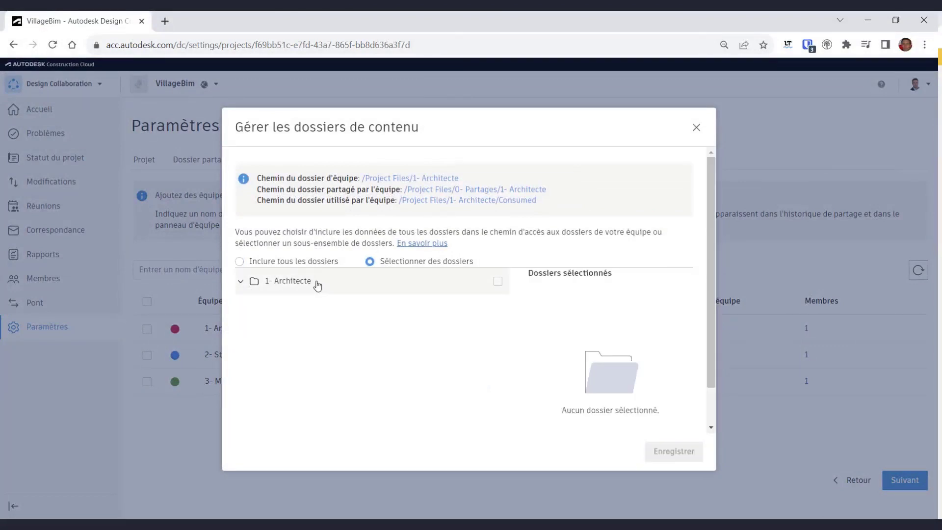
left_click(240, 261)
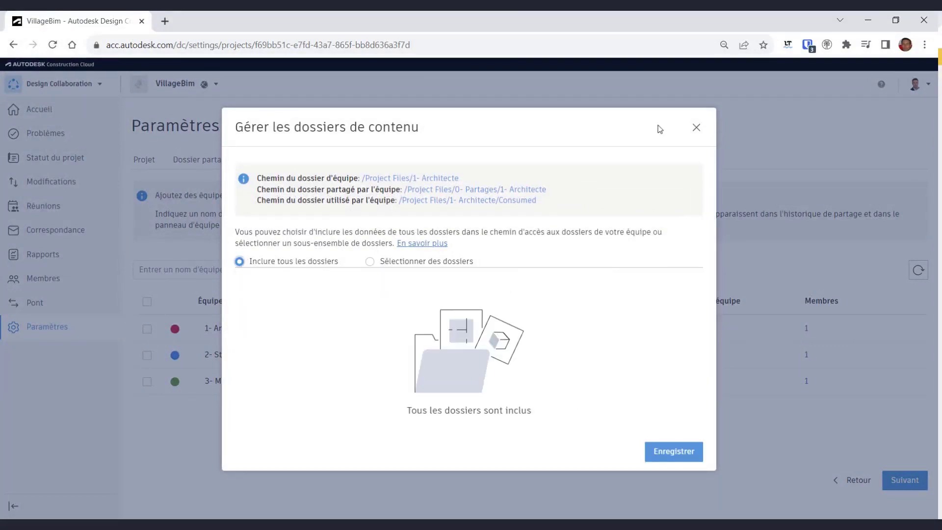
left_click(696, 128)
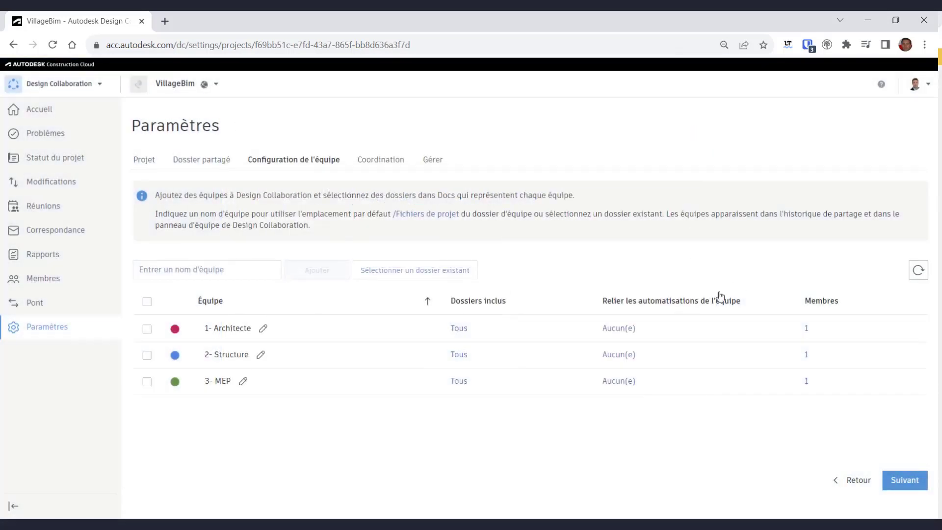
- Add a colleague to the 1- Architecte team with Modifier permission
left_click(807, 328)
left_click(324, 192)
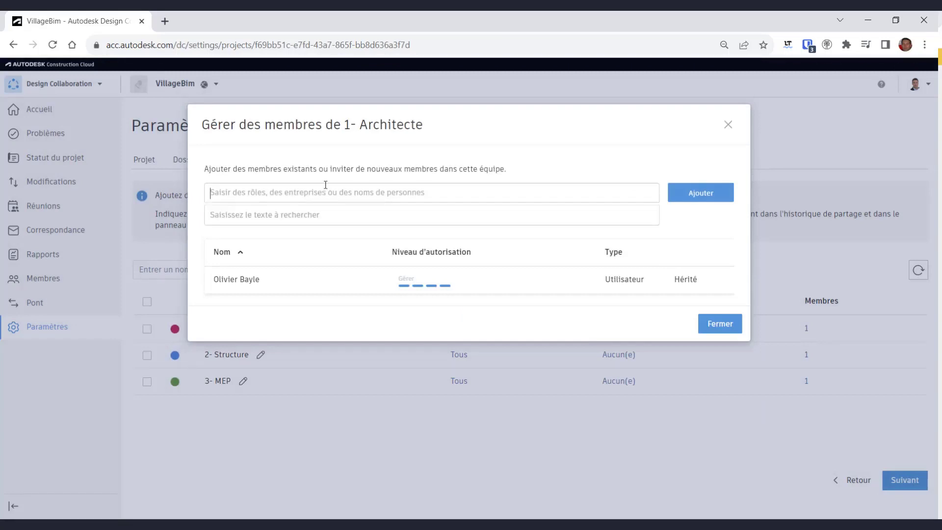
type("juli")
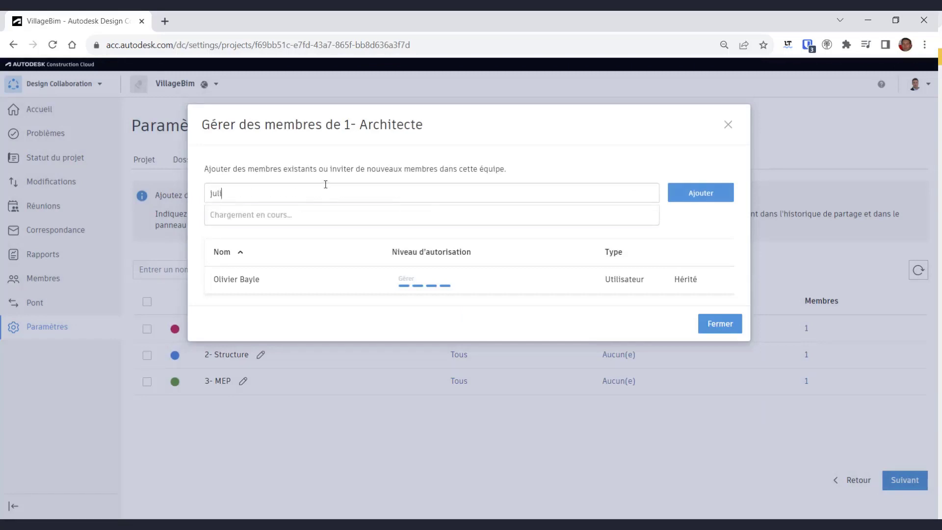
left_click(259, 216)
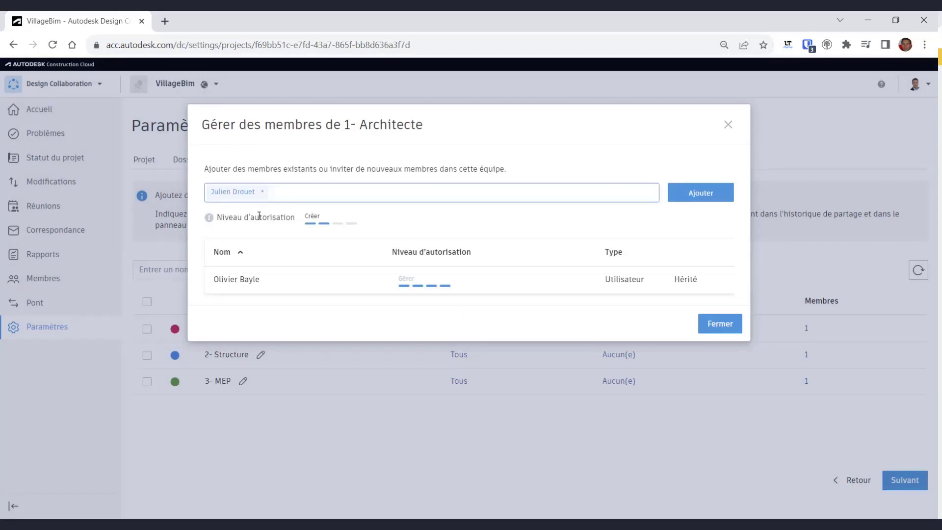
left_click(352, 225)
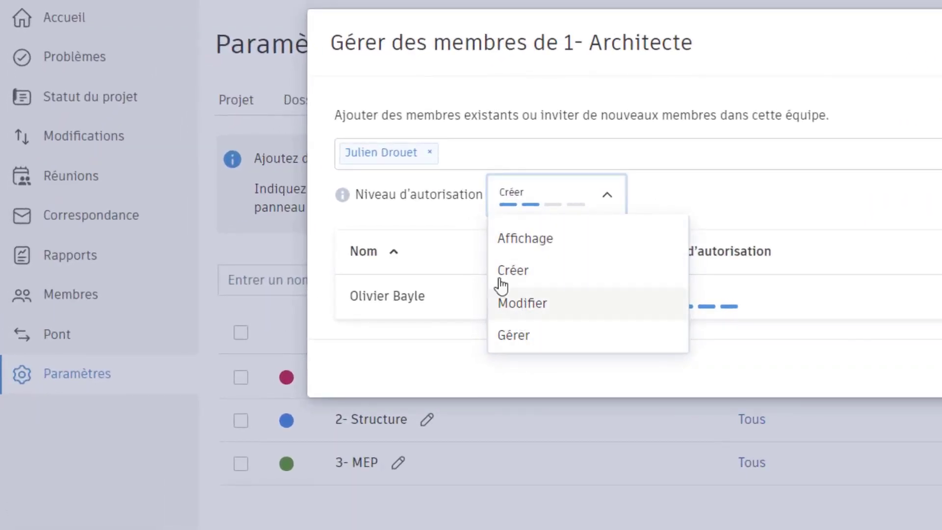
mouse_move(342, 197)
left_click(547, 309)
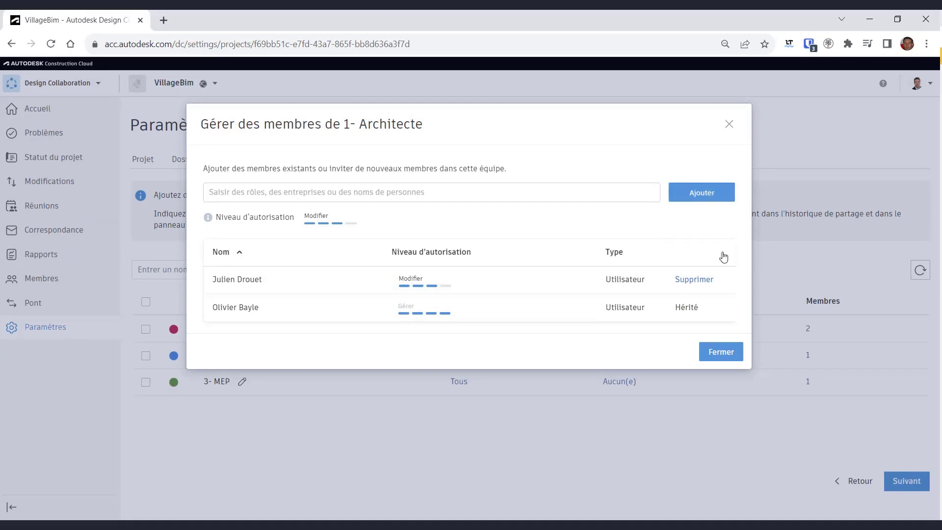
left_click(724, 353)
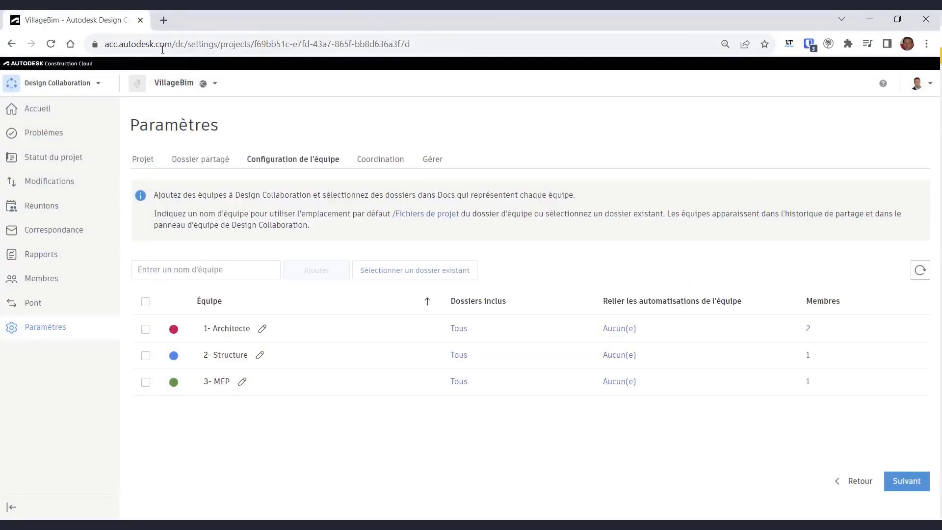
- In Docs, review the permission settings of the 1- Architecte and 2- Structure folders
left_click(100, 83)
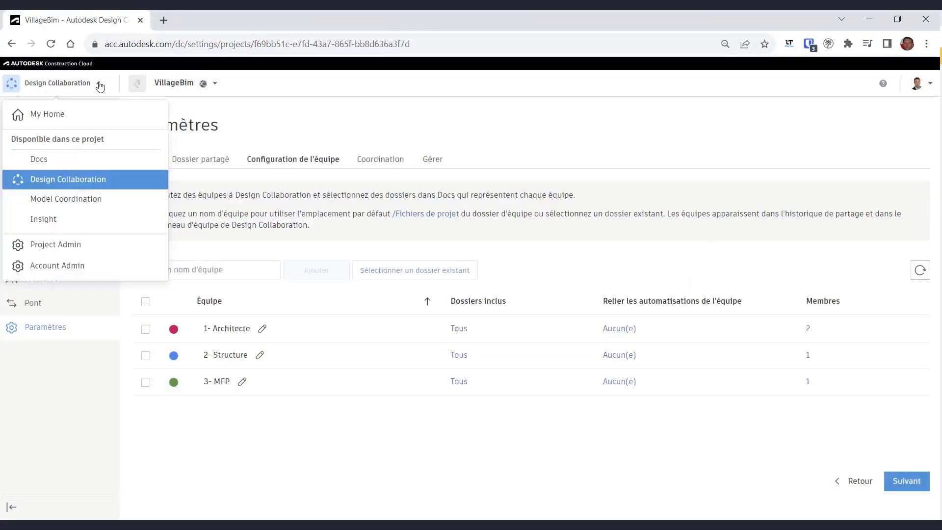
left_click(39, 158)
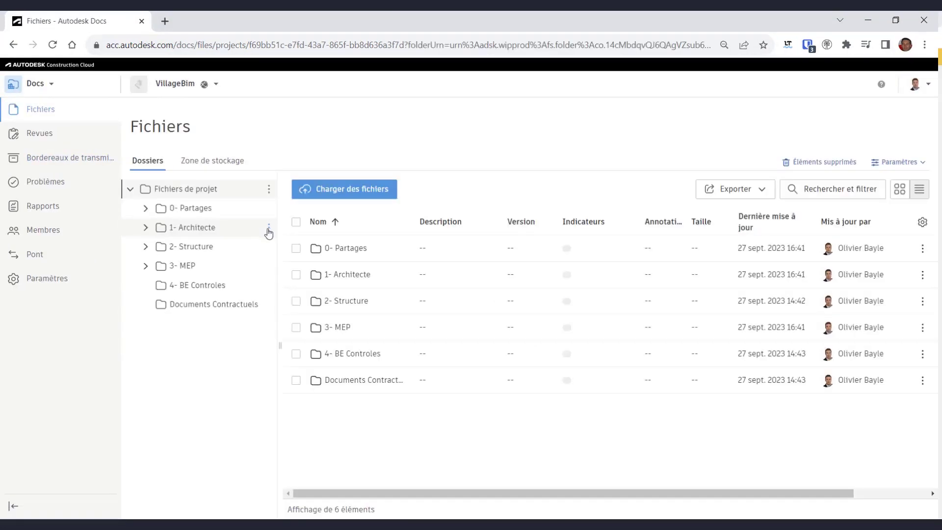
left_click(268, 227)
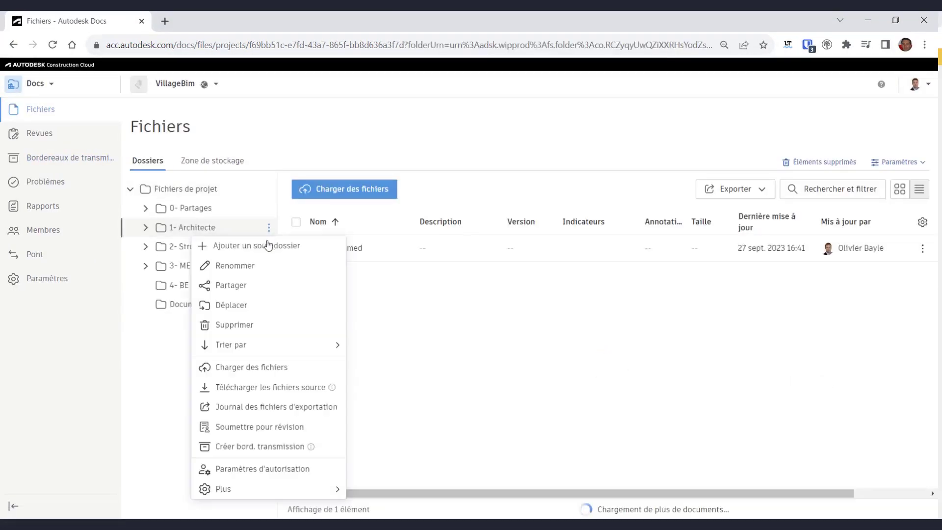
left_click(262, 469)
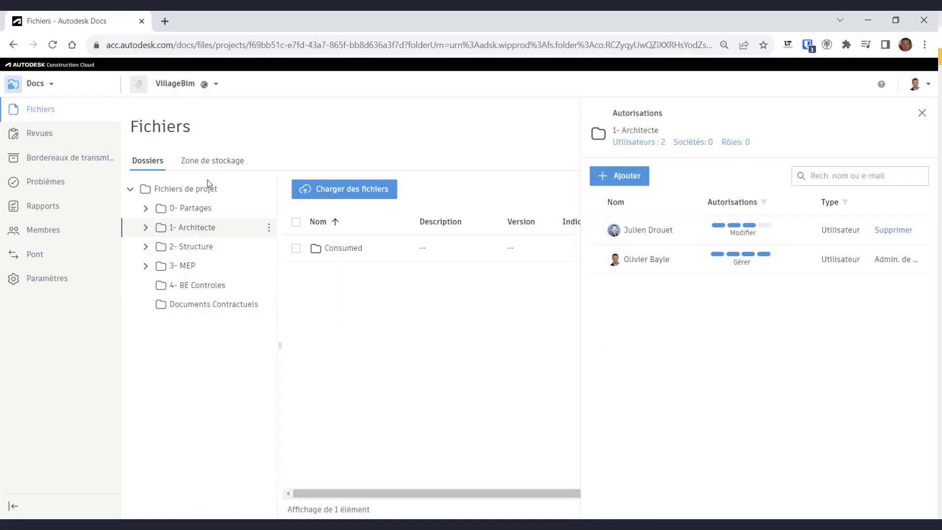
left_click(198, 247)
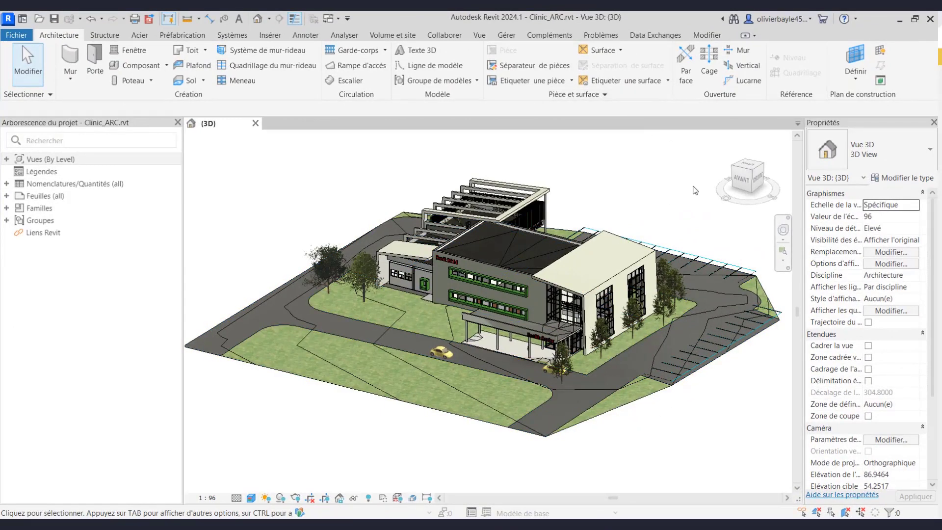
- Create a new publishing set named Pour Alex and include it in cloud publishing
left_click(443, 36)
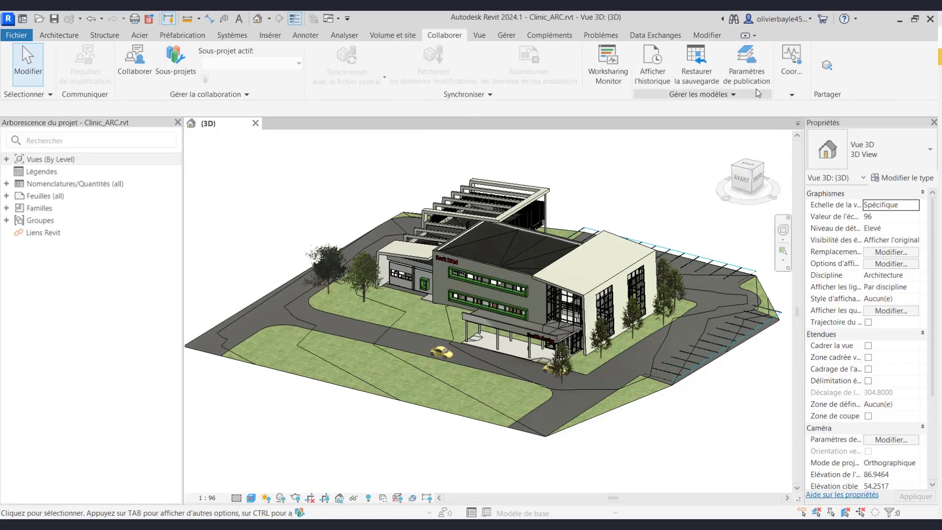
left_click(746, 59)
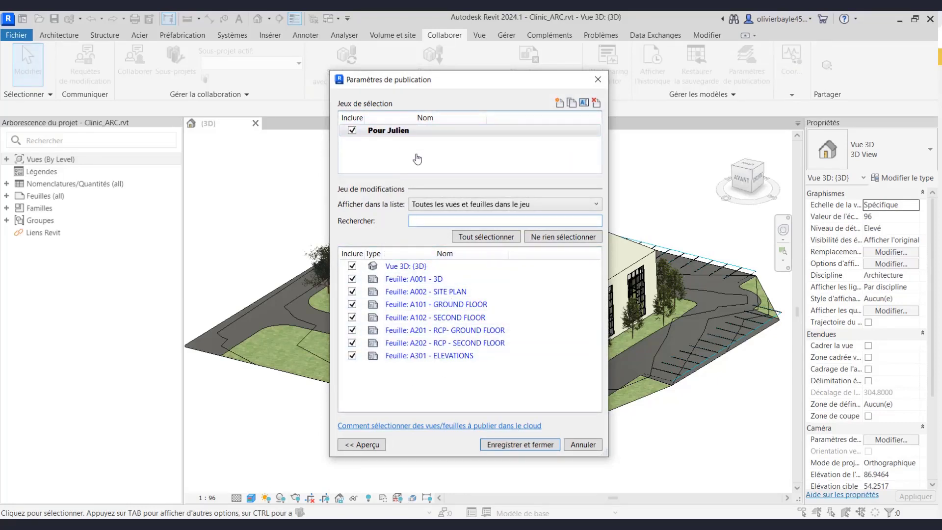
left_click(559, 102)
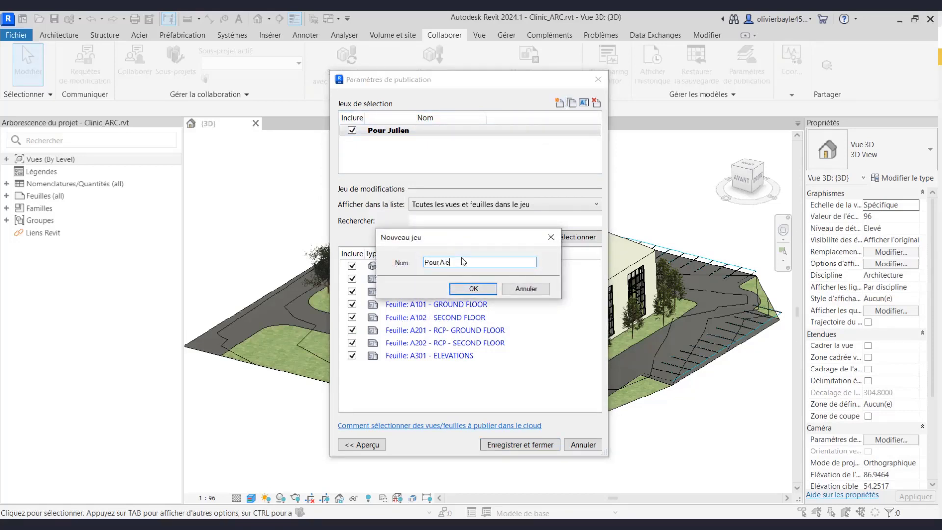
left_click(474, 287)
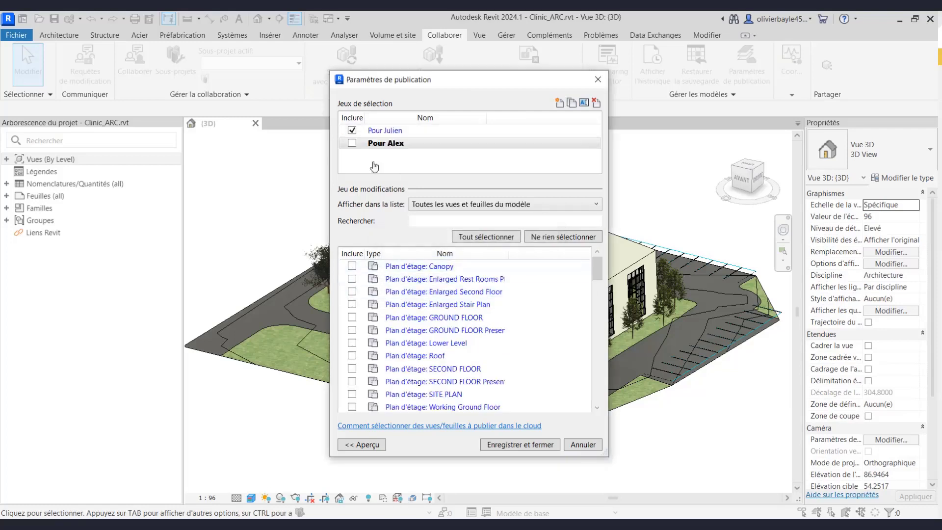
left_click(352, 143)
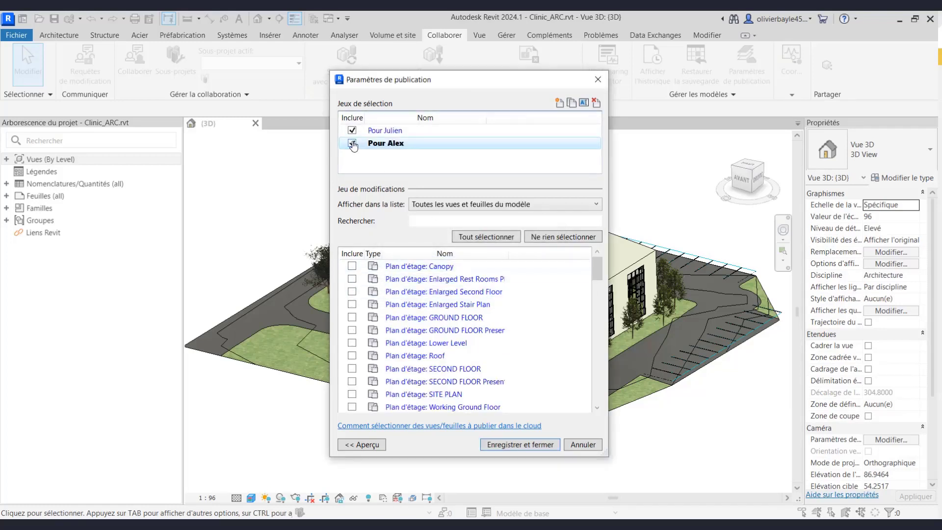
- Add the {3D} and Atrium Section views, enlarged rest rooms plan, and sheets A002 and A101 to the set
left_click(513, 205)
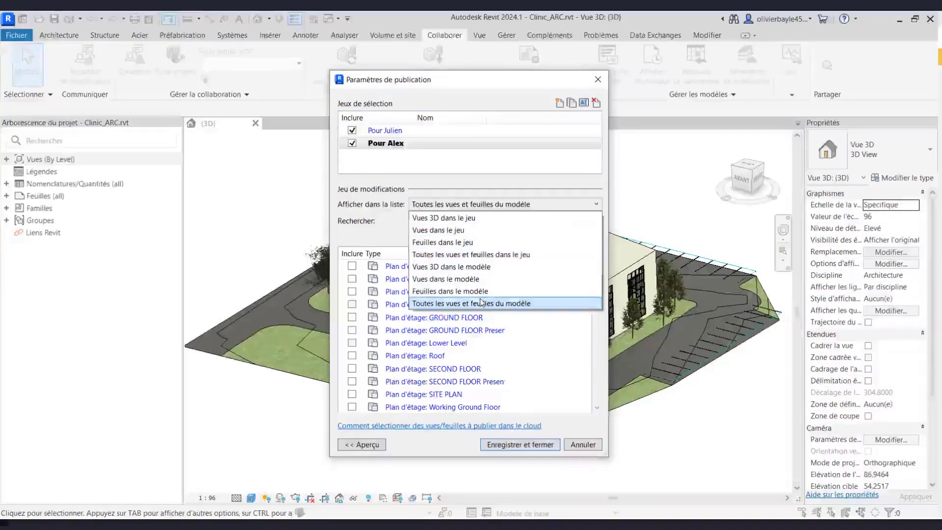
left_click(469, 269)
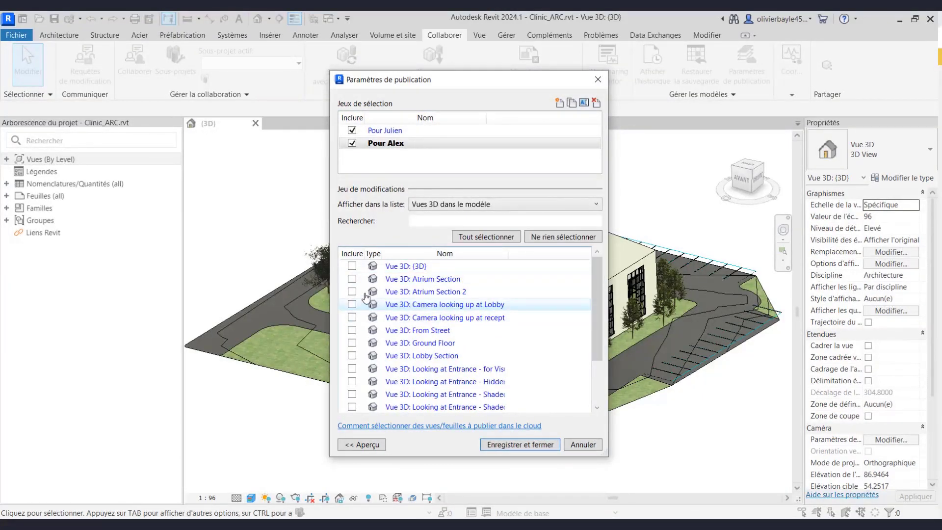
left_click(352, 265)
left_click(352, 278)
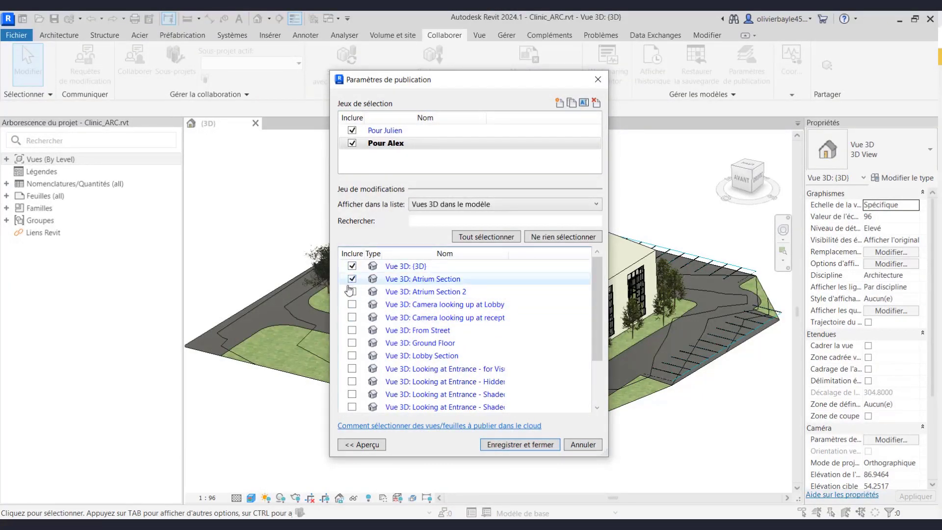
left_click(528, 204)
left_click(466, 278)
left_click(352, 278)
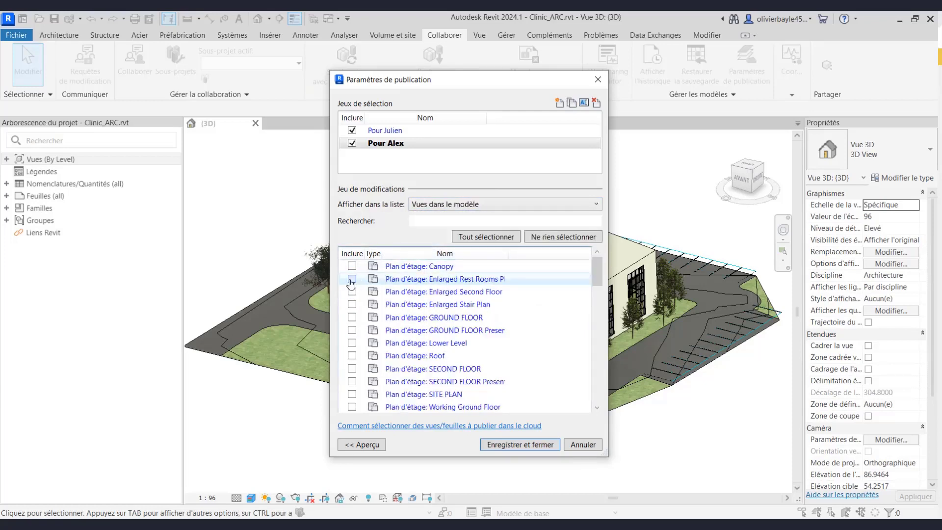
left_click(488, 206)
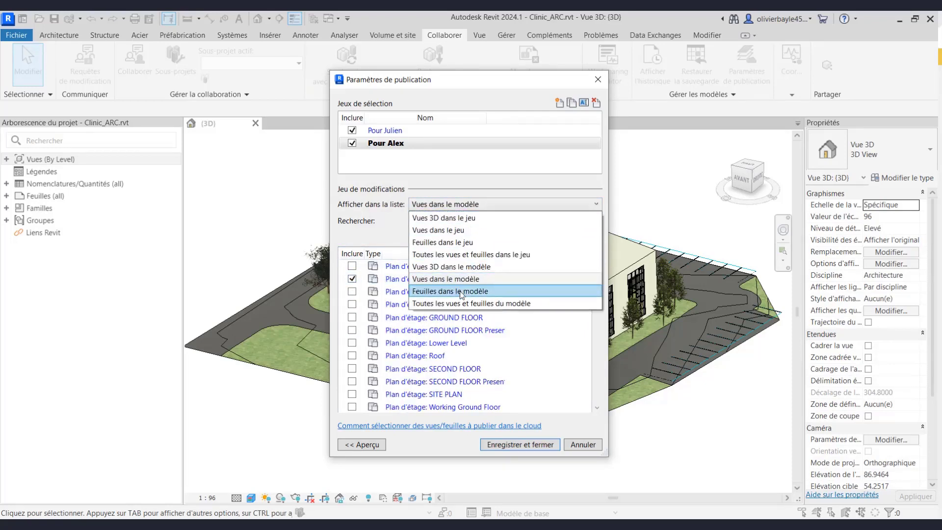
left_click(461, 291)
left_click(351, 279)
left_click(352, 292)
- Filter to the set's five items, preview each one, and save the publishing settings
left_click(503, 206)
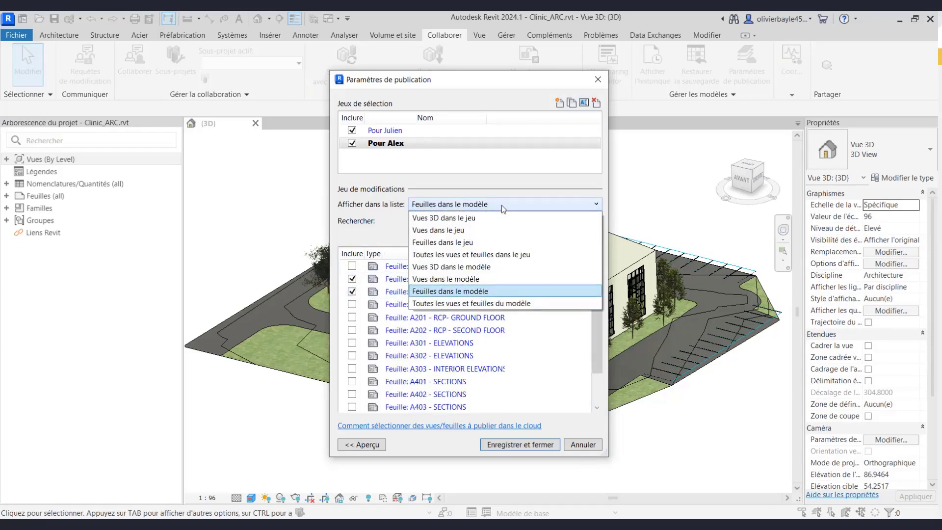
left_click(466, 254)
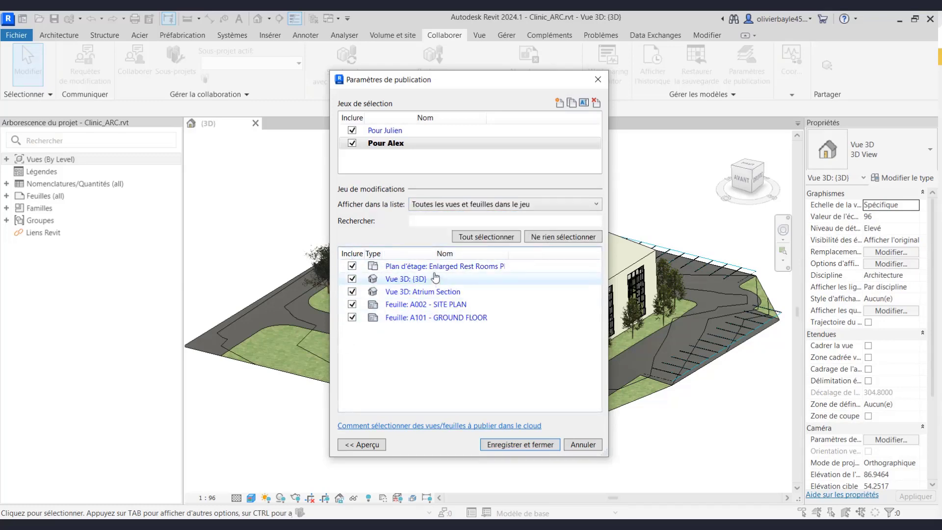
left_click(415, 268)
left_click(362, 444)
left_click(412, 279)
left_click(418, 291)
left_click(420, 304)
left_click(423, 317)
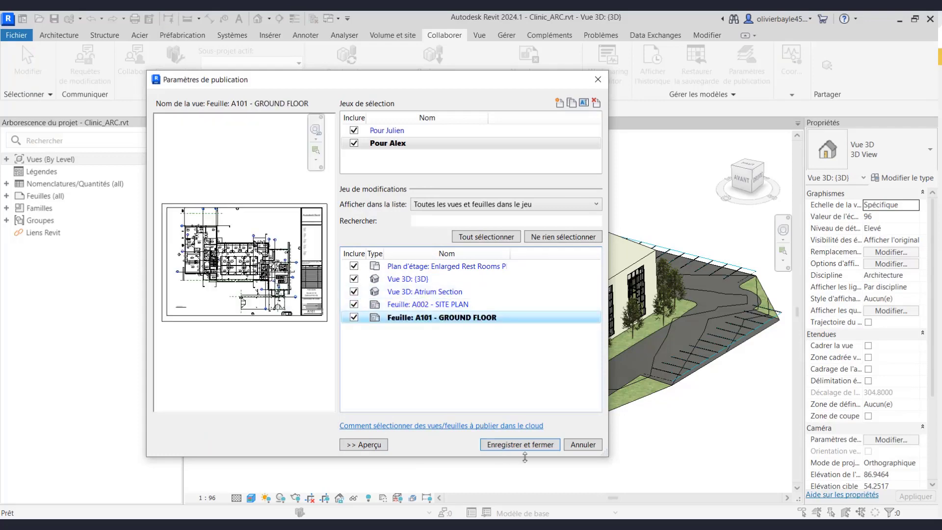
left_click(528, 445)
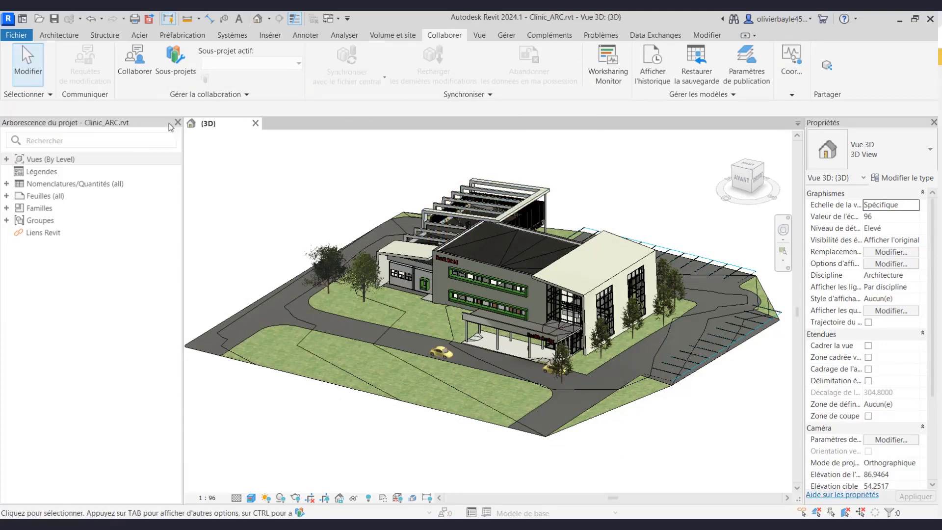
- Enable cloud collaboration on Clinic_ARC and save it to Project Files > 1- Architecte
left_click(139, 63)
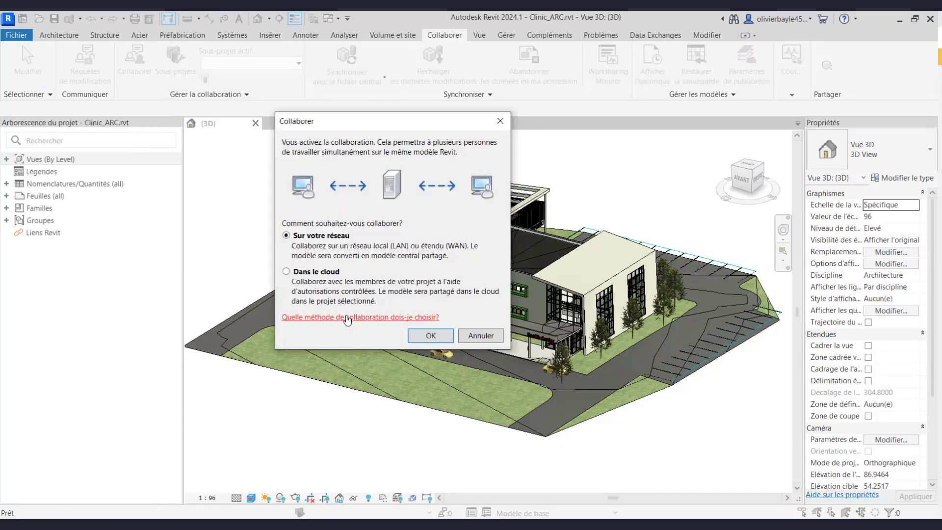
left_click(285, 271)
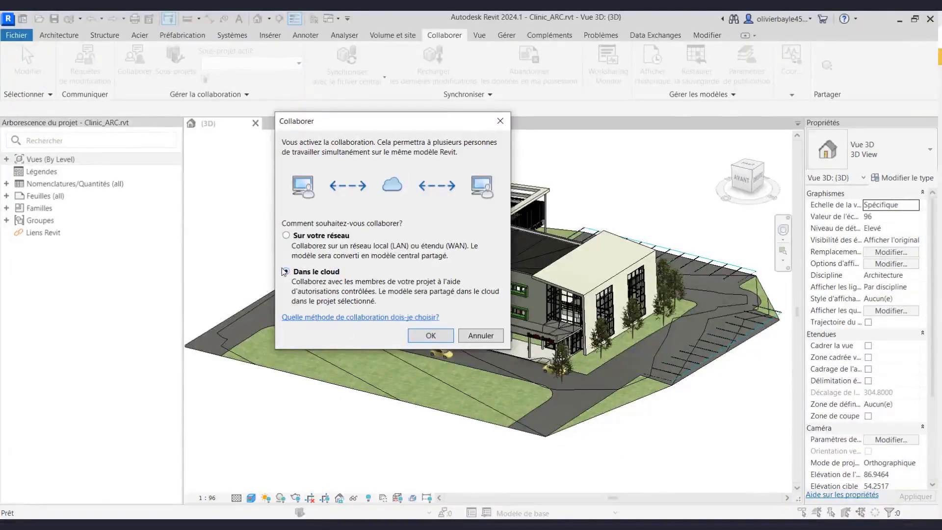
left_click(442, 336)
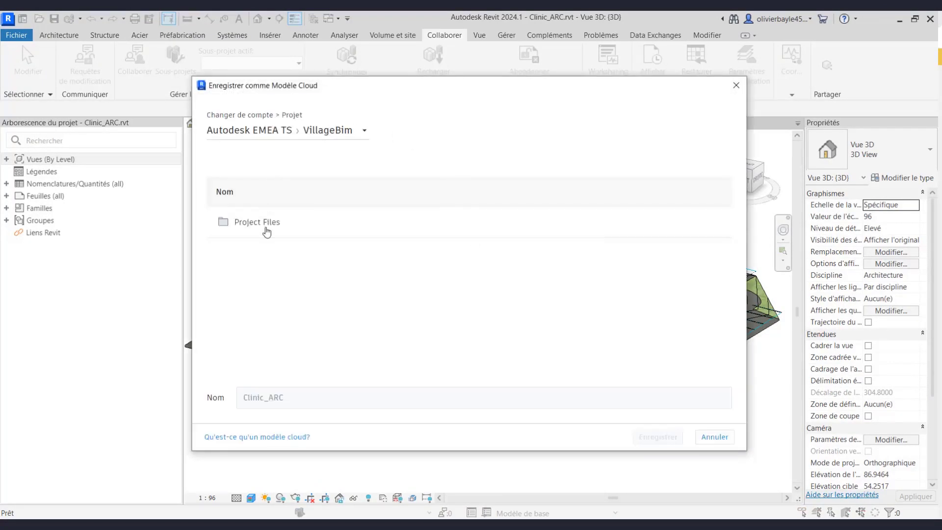
left_click(259, 224)
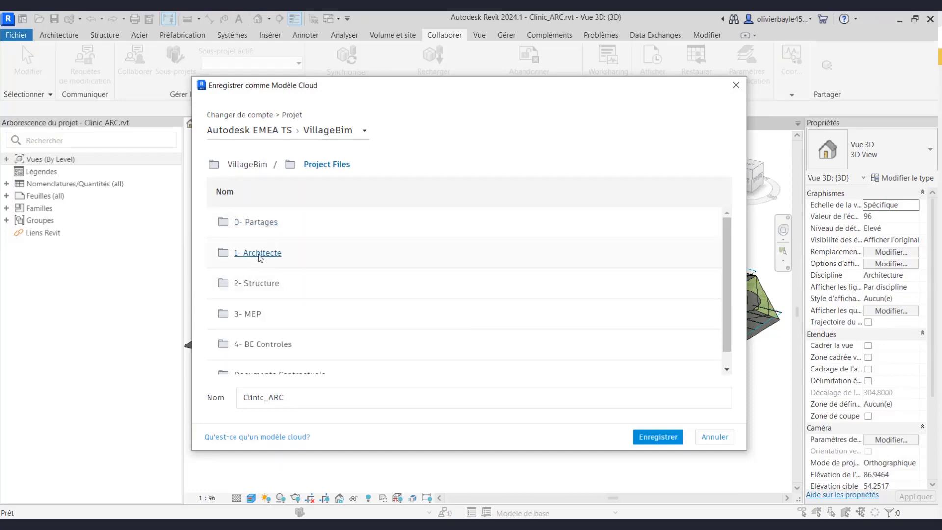
left_click(253, 254)
left_click(326, 398)
left_click(658, 437)
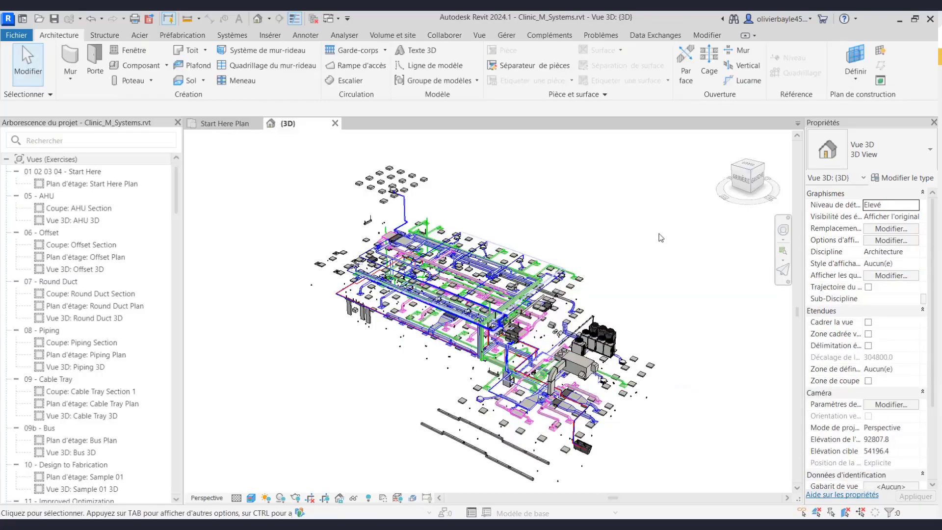
middle_click_drag(660, 237, 684, 228, "shift")
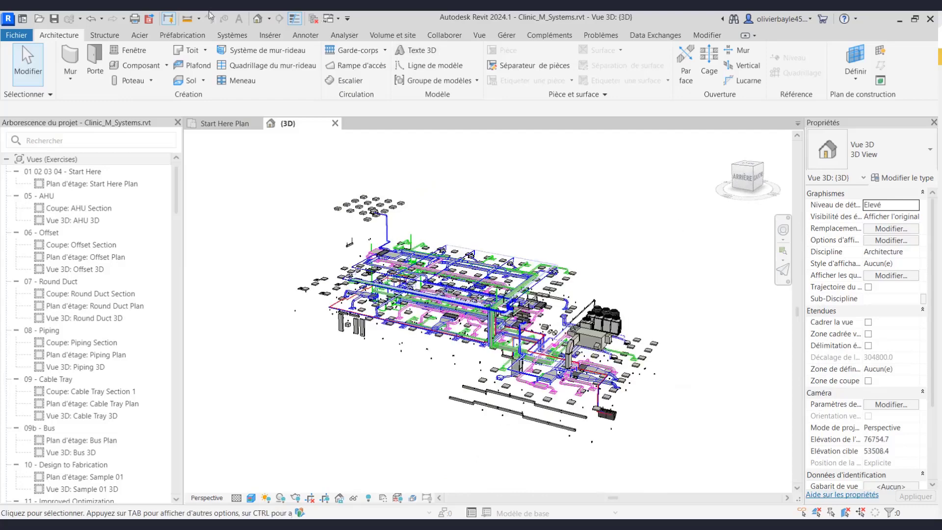
- Save the systems model as a cloud model into VillageBim's Project Files > 3- MEP folder
left_click(20, 36)
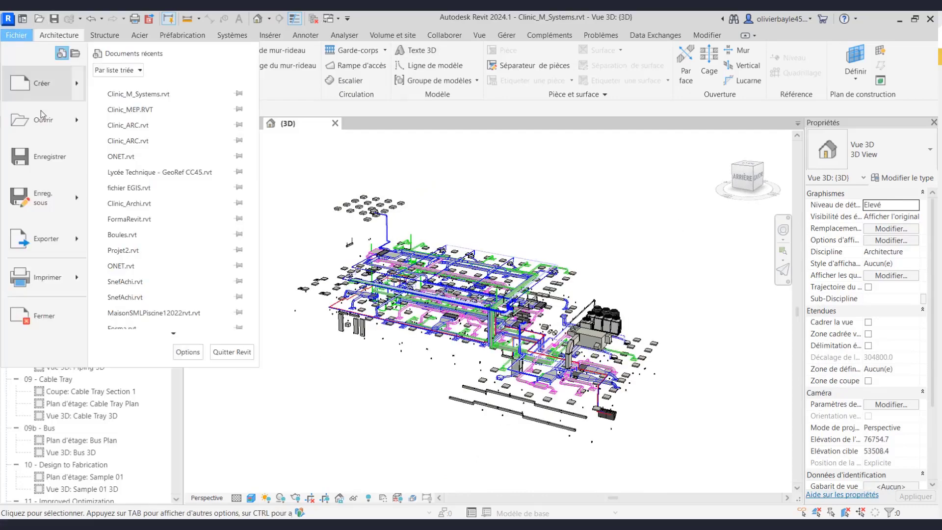
mouse_move(78, 200)
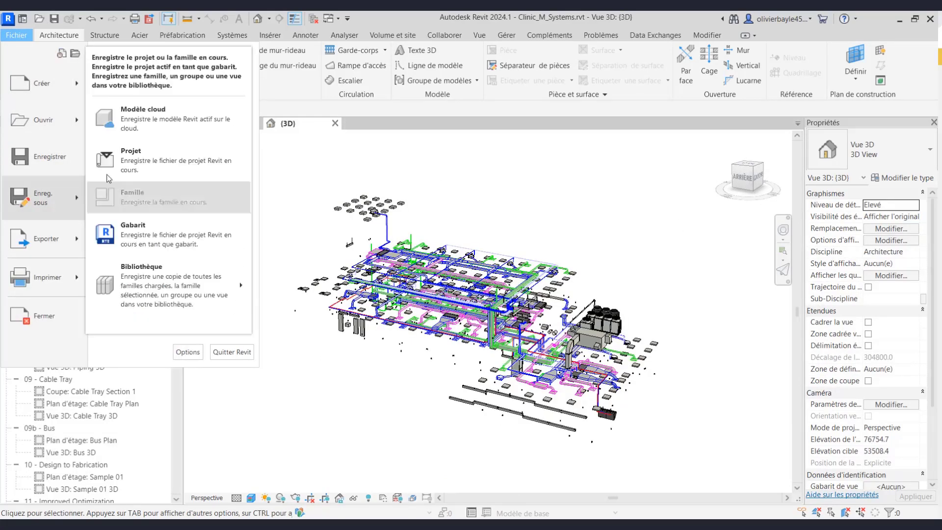
left_click(142, 117)
left_click(264, 223)
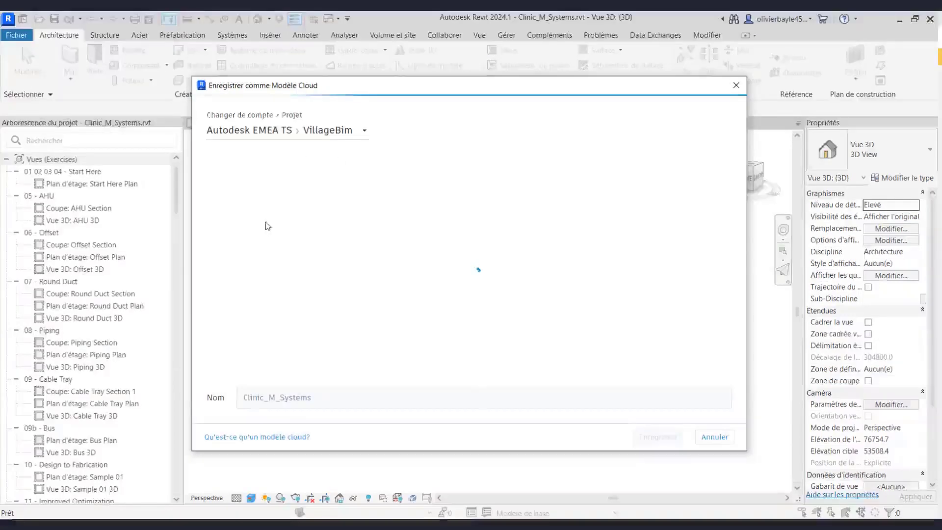
left_click(254, 320)
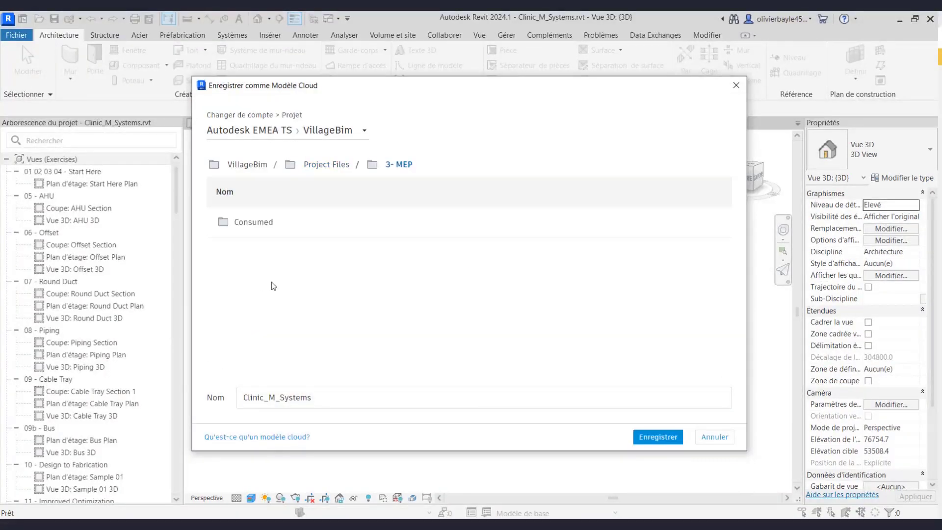
left_click(667, 438)
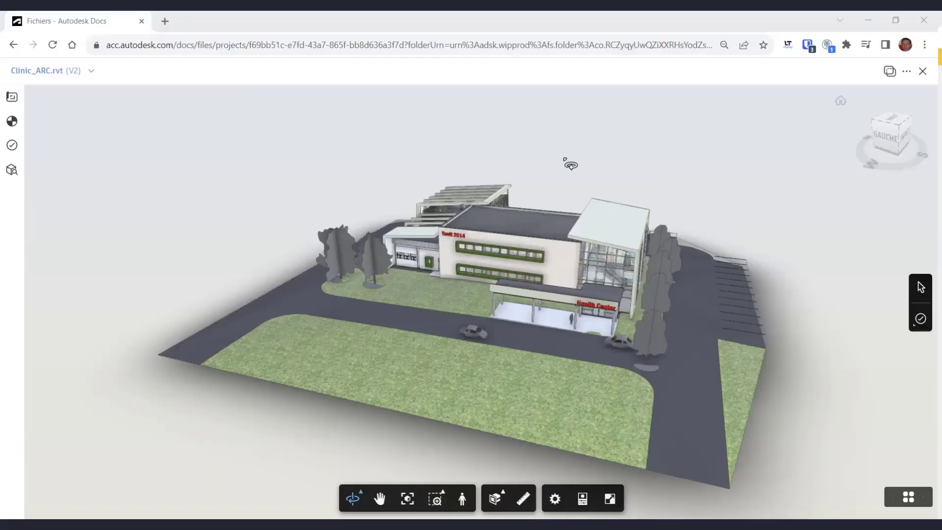
- Orbit and zoom around the Clinic_ARC building in the 3D viewer
left_click_drag(568, 162, 635, 218)
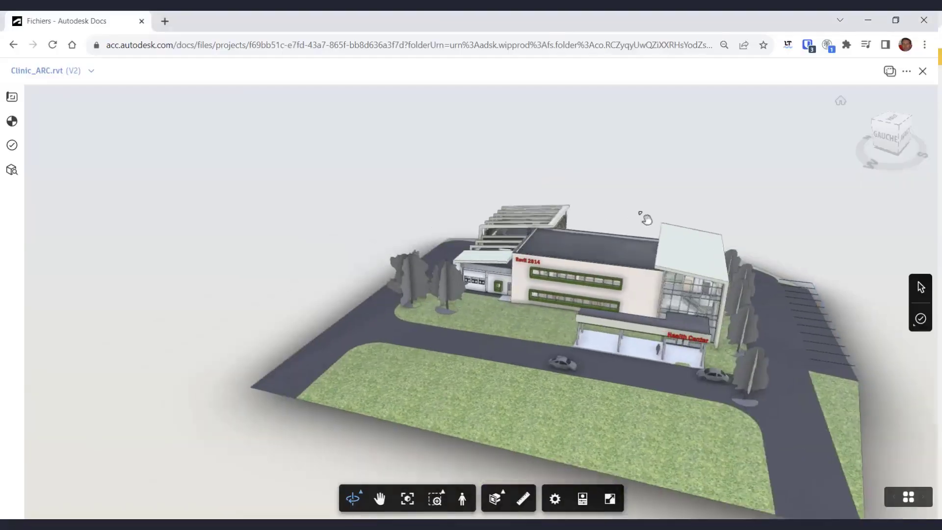
scroll(534, 310, "up", 5)
scroll(534, 310, "up", 5)
left_click_drag(538, 300, 622, 308)
scroll(479, 299, "down", 10)
- Display the A101 - GROUND FLOOR sheet and zoom in on the rooms
left_click(12, 97)
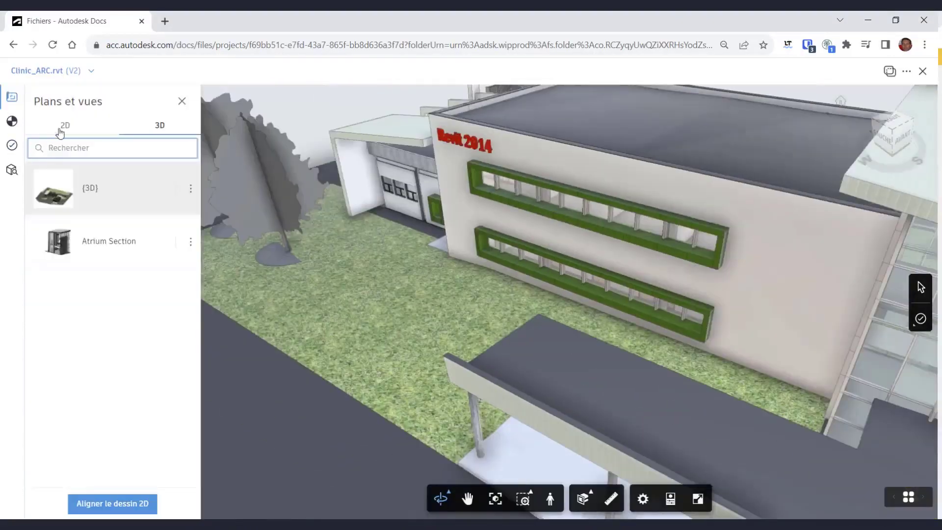
left_click(74, 297)
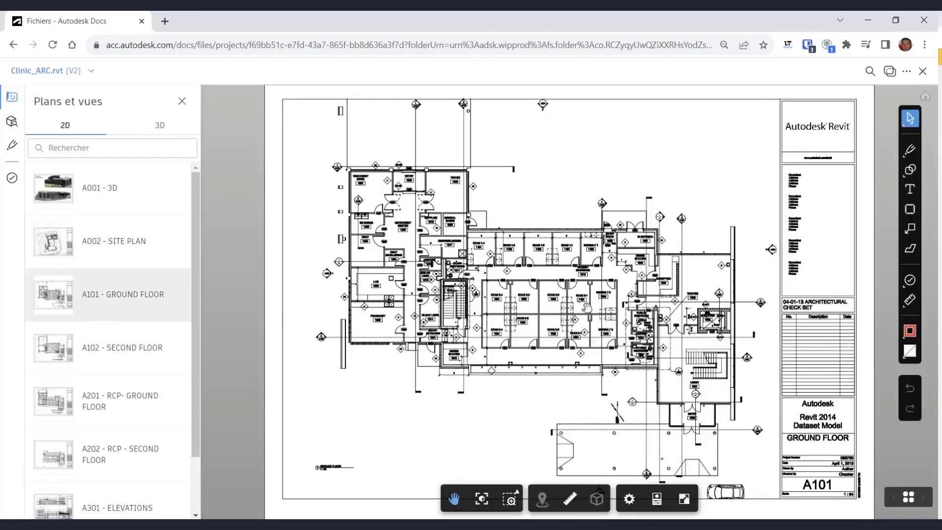
scroll(613, 293, "up", 2)
scroll(615, 277, "up", 5)
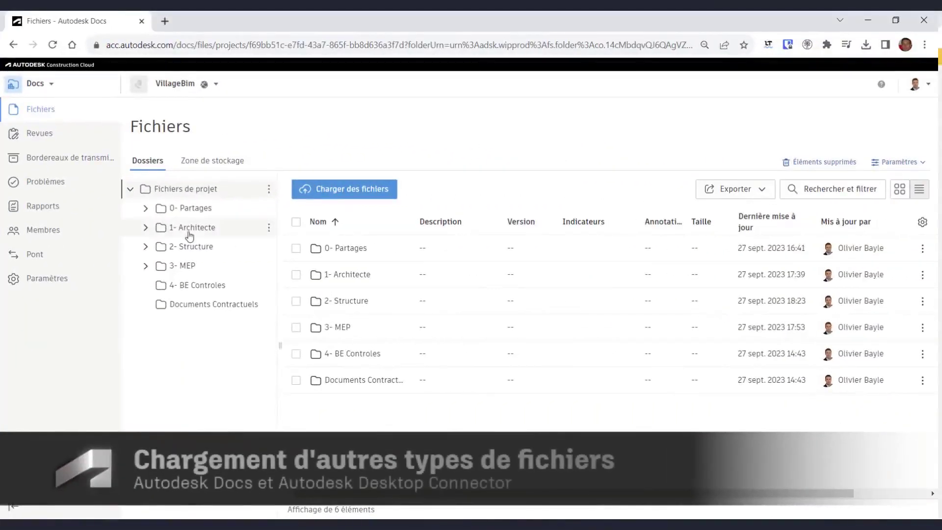
- Upload the four DWG and DXF drawings from the computer into 1- Architecte
left_click(193, 227)
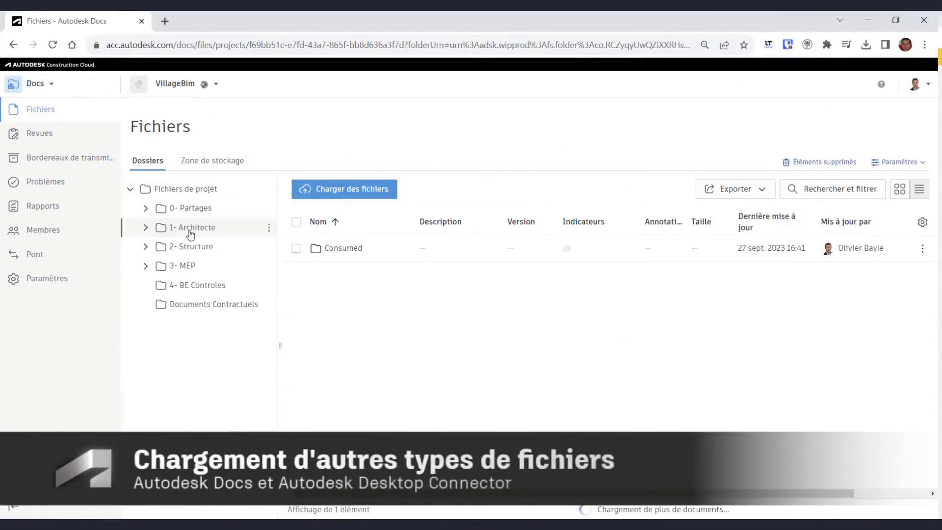
left_click(364, 193)
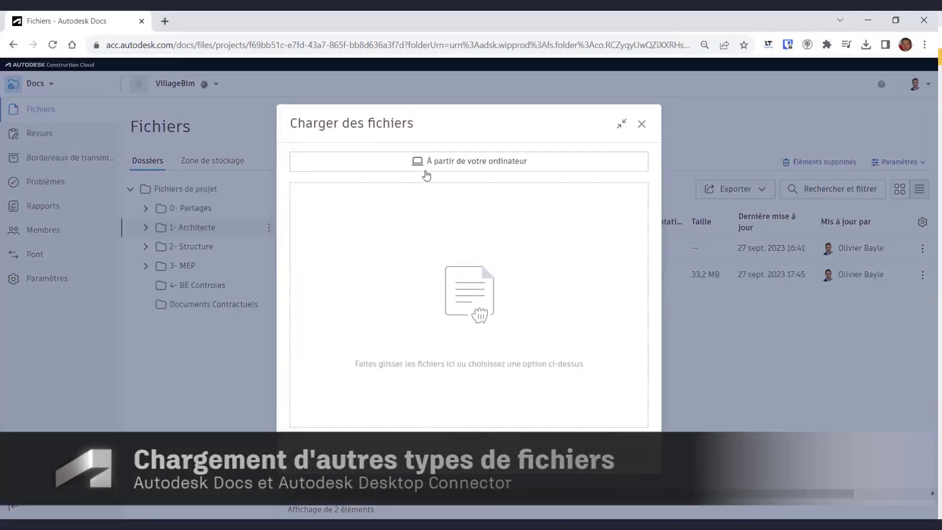
left_click(450, 164)
left_click_drag(212, 156, 172, 96)
left_click(455, 500)
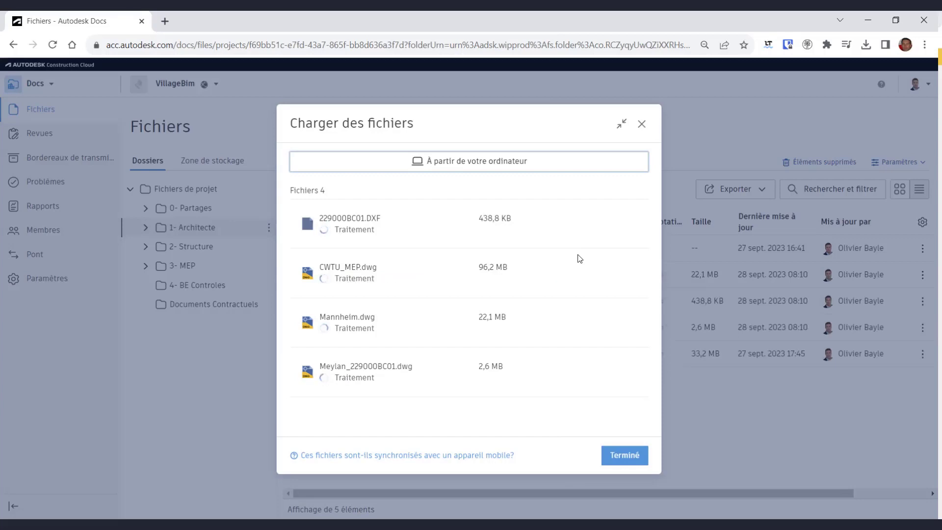
left_click(625, 454)
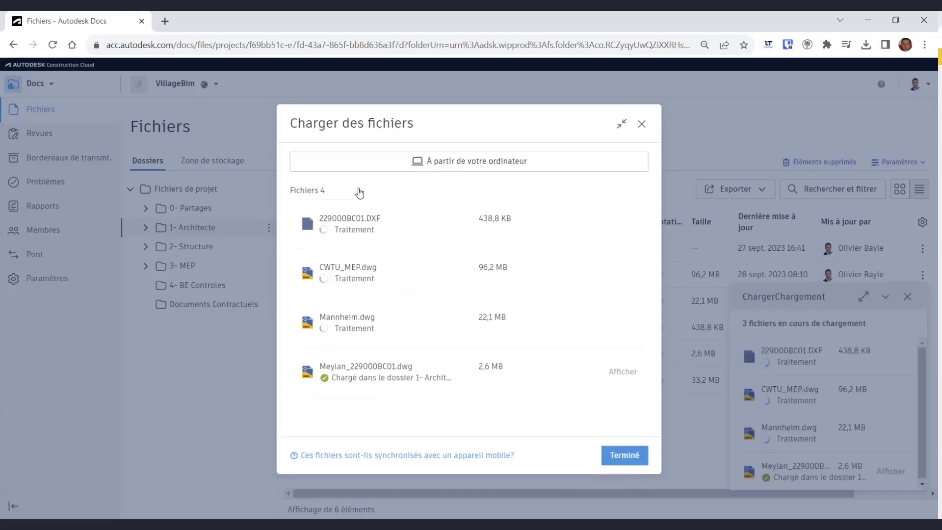
- Upload the two PDF files into 1- Architecte as well
left_click(447, 169)
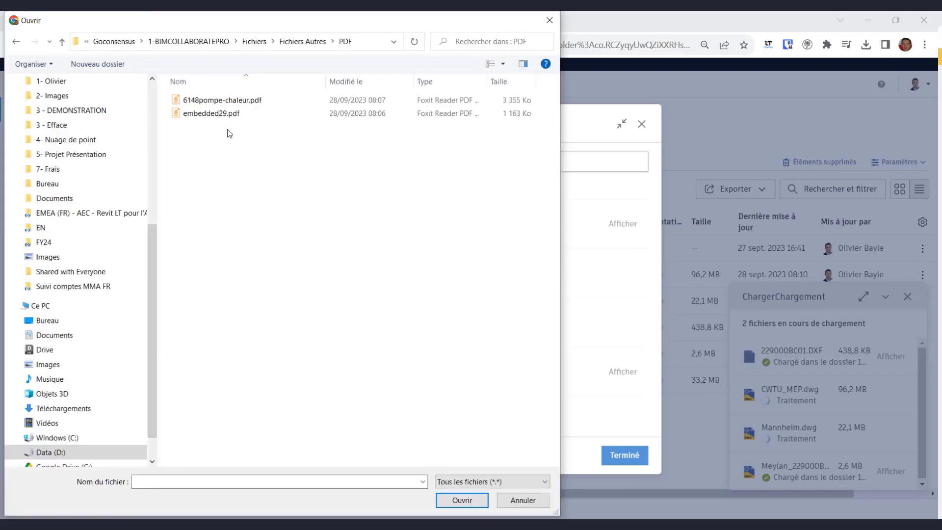
left_click_drag(227, 91, 186, 130)
left_click(461, 497)
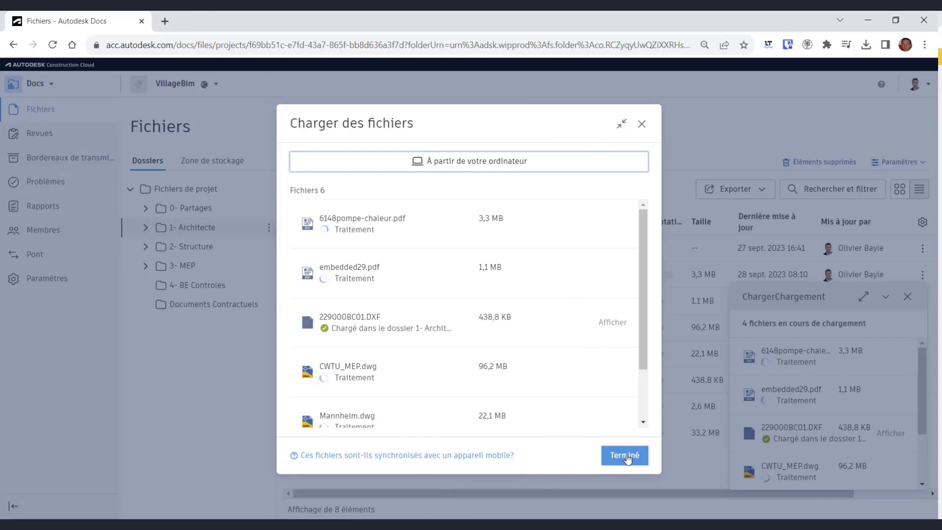
left_click(625, 456)
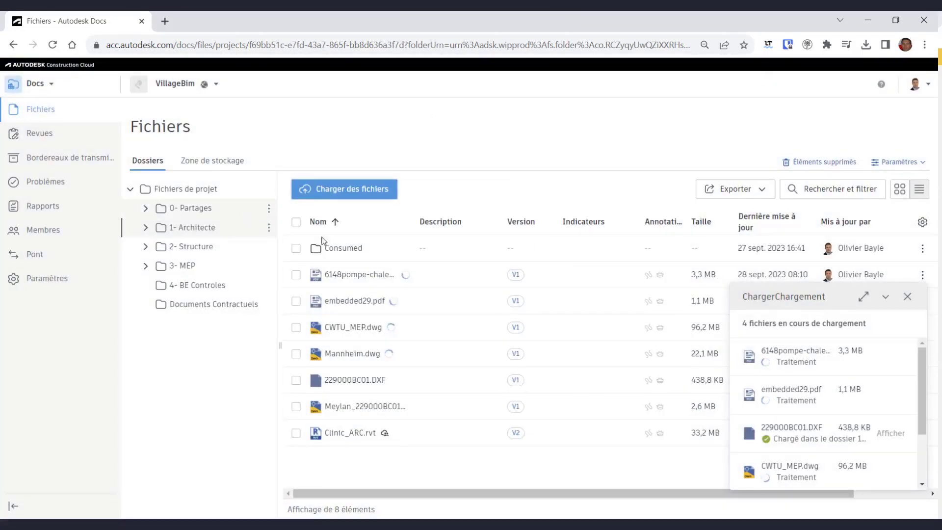
- Open Meylan_229000BC01.dwg and pan and zoom across the site plan
left_click(362, 406)
scroll(371, 373, "up", 10)
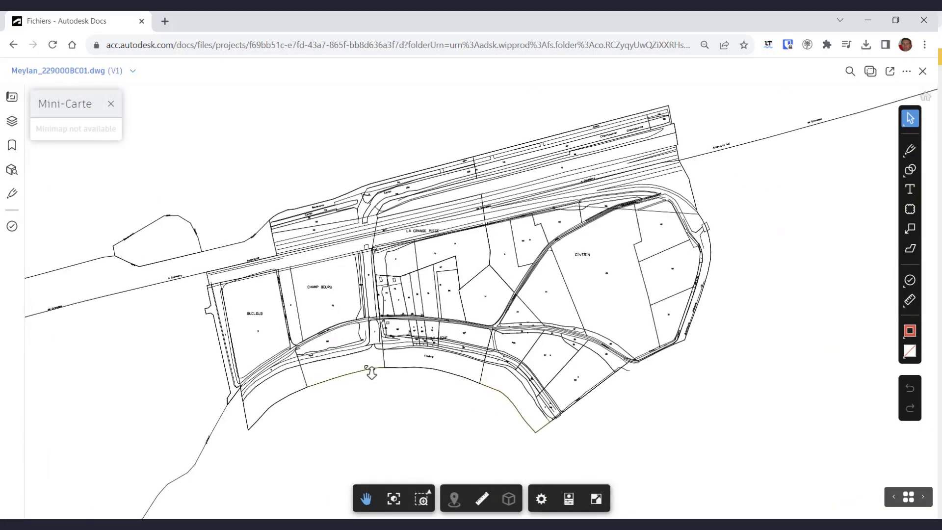
left_click_drag(706, 363, 570, 384)
scroll(569, 384, "up", 4)
left_click_drag(711, 169, 510, 390)
left_click_drag(647, 176, 416, 418)
scroll(462, 274, "down", 6)
scroll(463, 276, "down", 10)
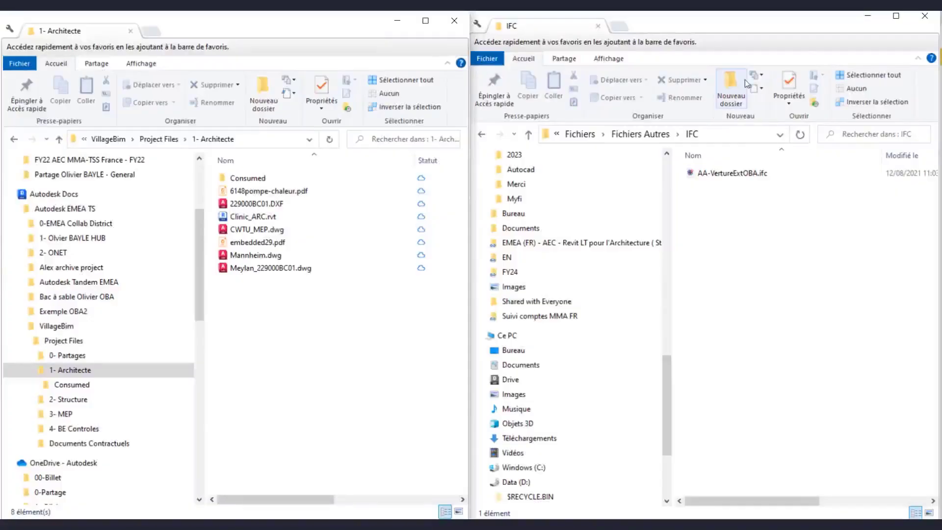
- Create a new folder named IFC inside the synced 1- Architecte folder
right_click(267, 327)
mouse_move(328, 490)
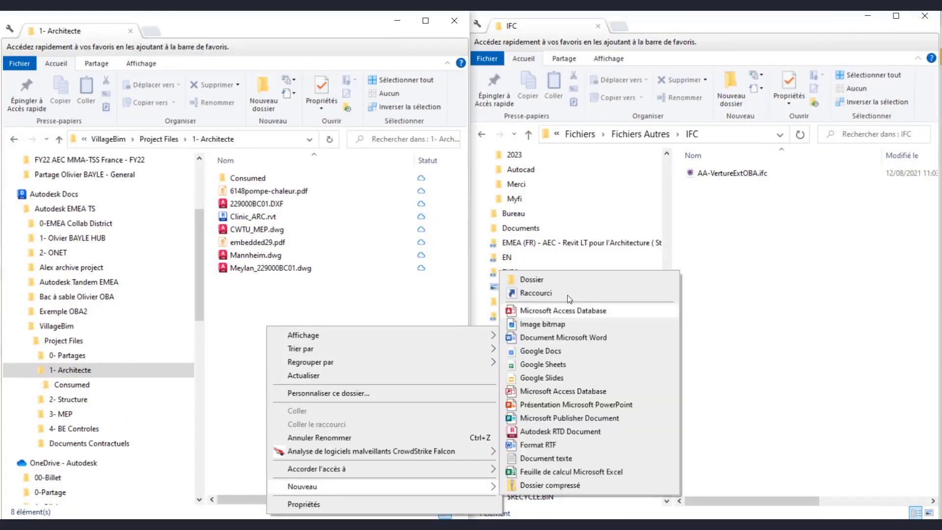
left_click(526, 281)
type("IF")
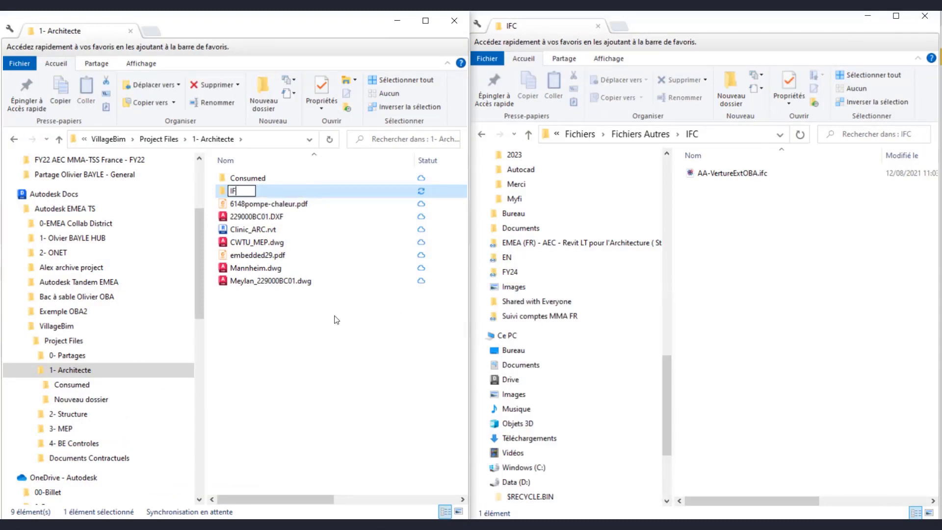
type("C")
key("Return")
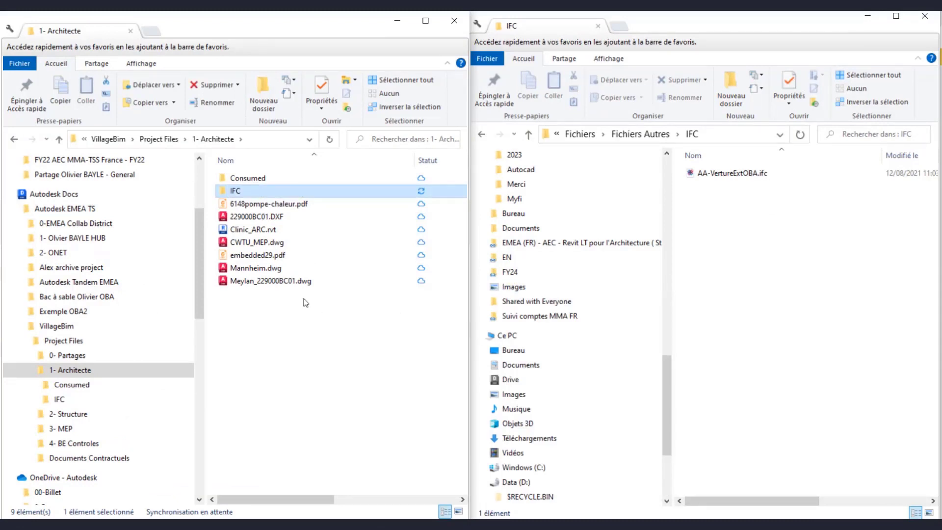
- Copy AA-VertureExtOBA.ifc into the new IFC folder
double_click(241, 190)
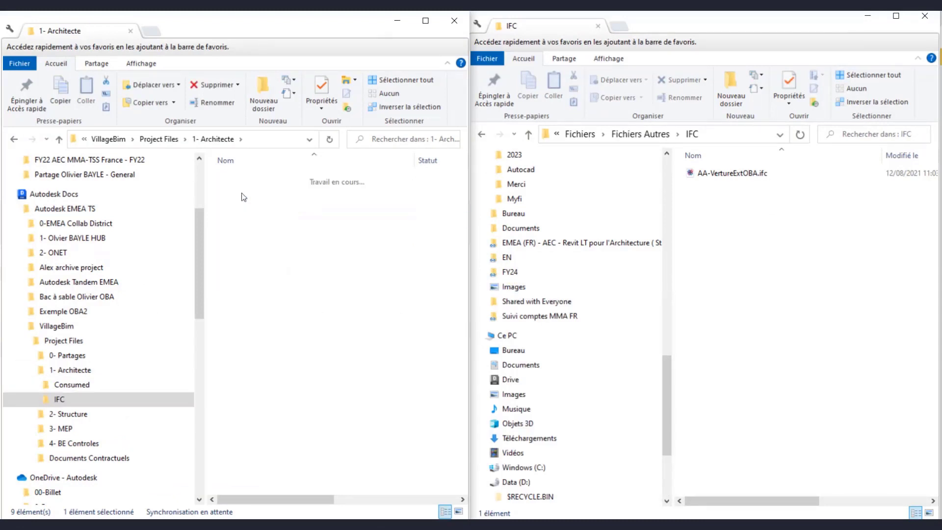
left_click(748, 176)
left_click_drag(748, 178, 291, 250)
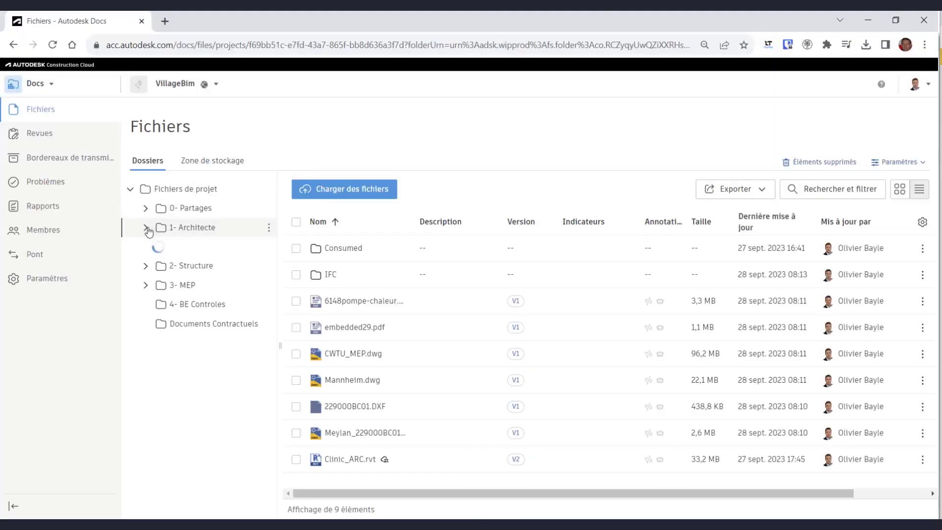
- Check the IFC folder under 1- Architecte in Docs, then switch to Design Collaboration
left_click(145, 227)
left_click(329, 276)
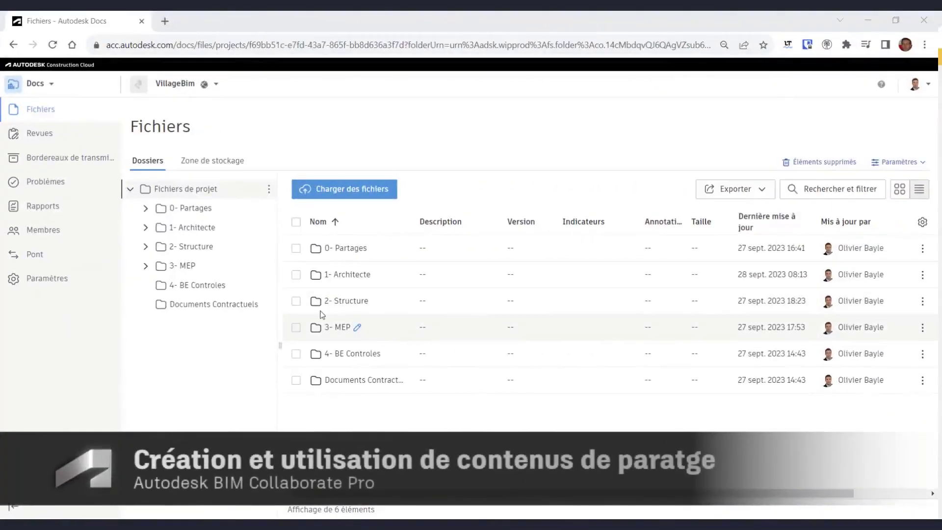
left_click(51, 85)
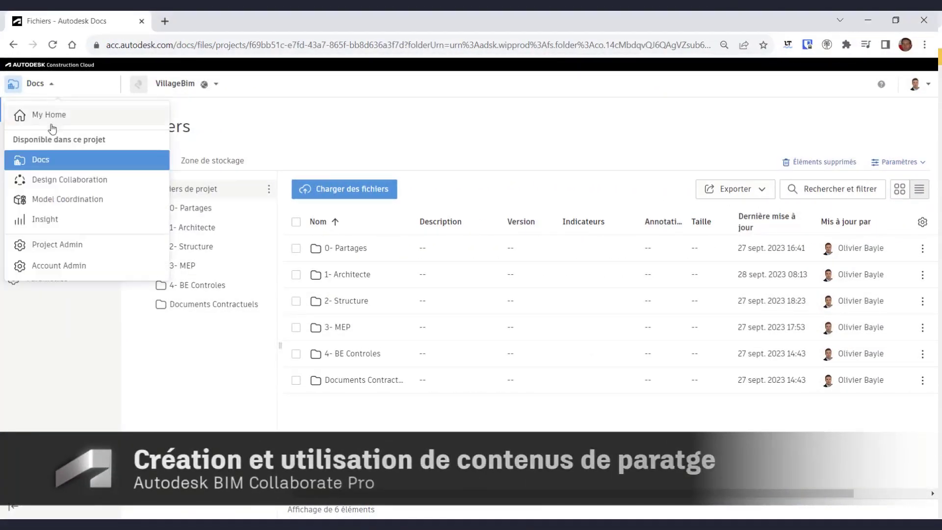
left_click(54, 181)
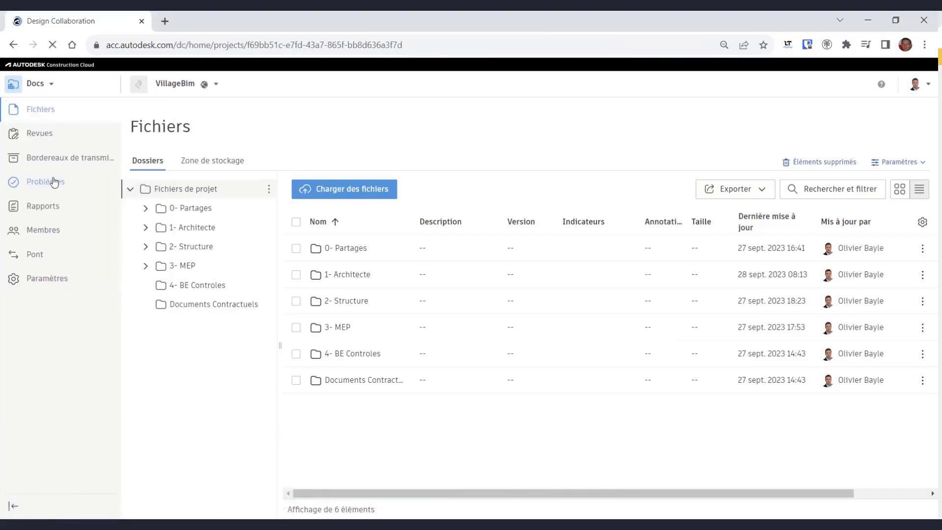
- Load Clinic_STR.rvt version 2 from the 2- Structure timeline and orbit it in 3D
left_click(897, 186)
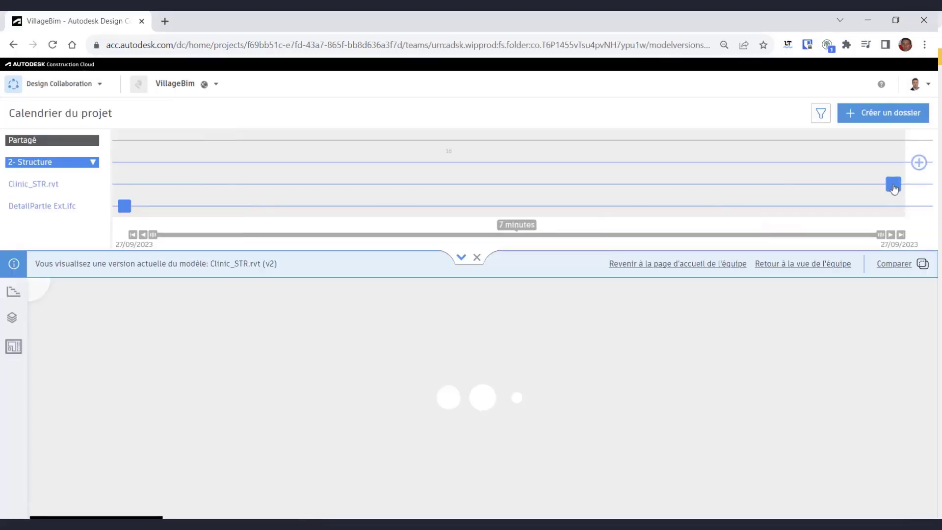
middle_click_drag(633, 329, 660, 373, "shift")
scroll(660, 374, "up", 3)
mouse_move(662, 377)
left_mouse_down()
mouse_move(675, 378)
mouse_move(649, 378)
left_mouse_up()
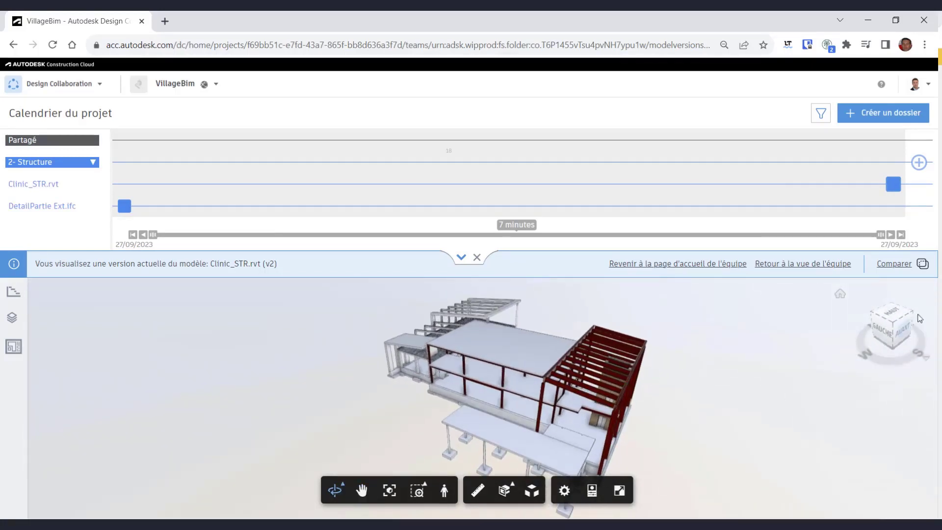
- Add the DetailPartie Ext.ifc and Pour Olivier sets to a new 2- Structure package and save it
left_click(918, 163)
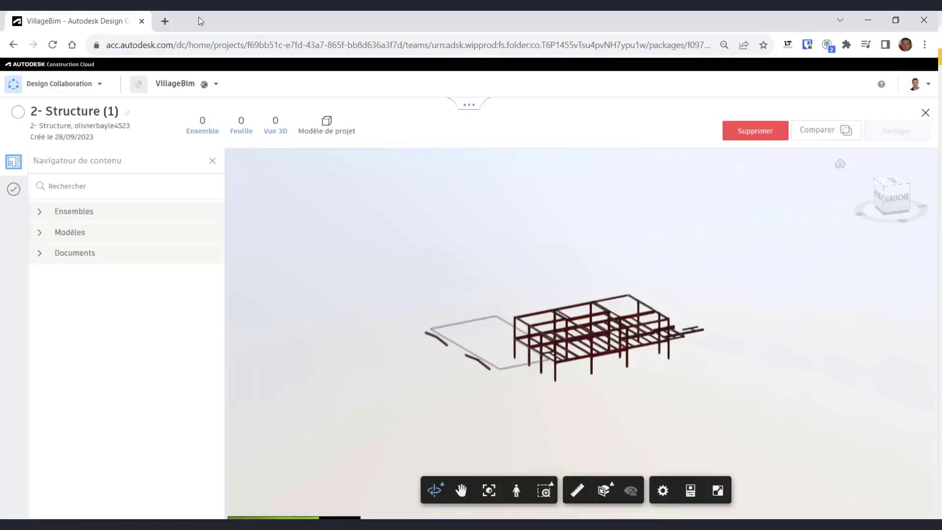
left_click(40, 212)
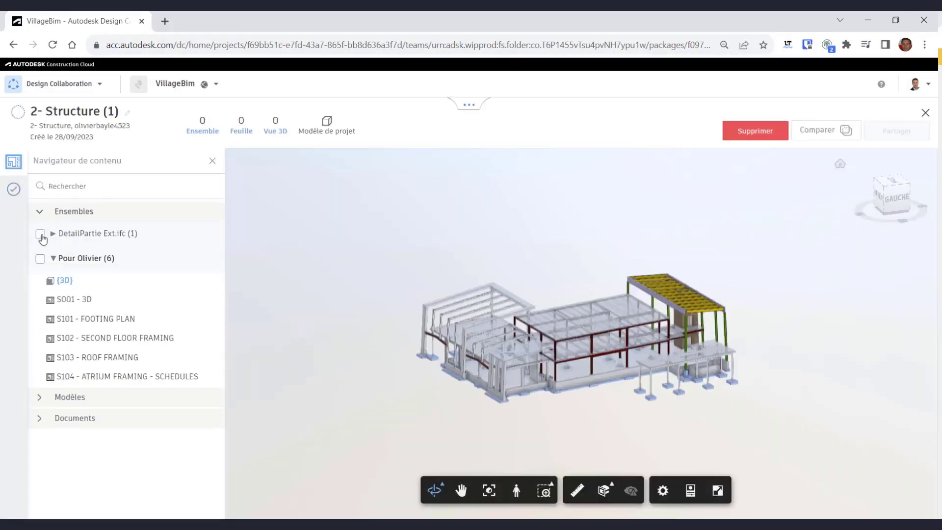
left_click(41, 234)
left_click(41, 258)
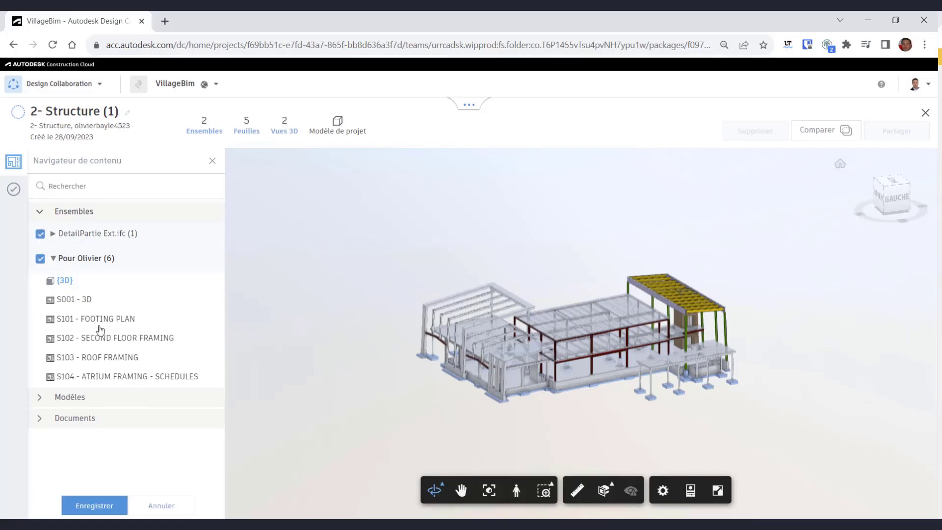
left_click(40, 206)
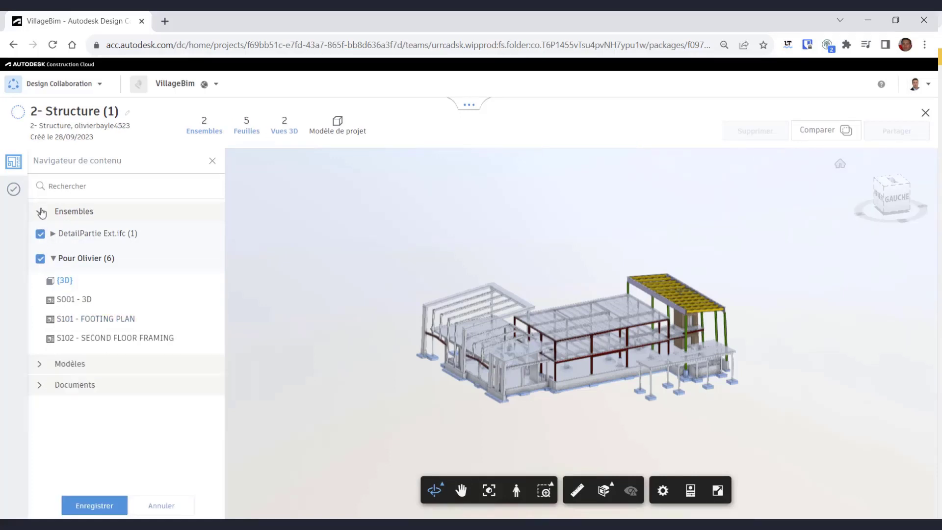
left_click(40, 234)
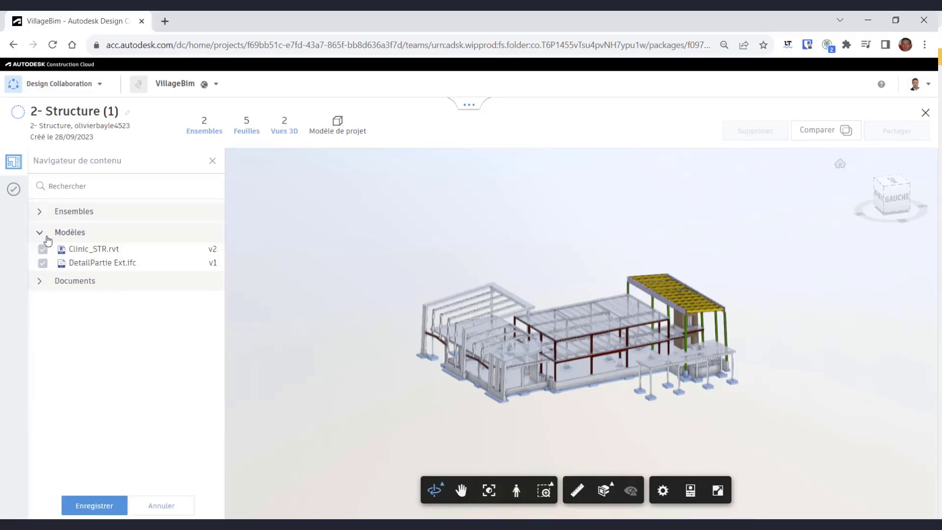
left_click(40, 282)
left_click(101, 501)
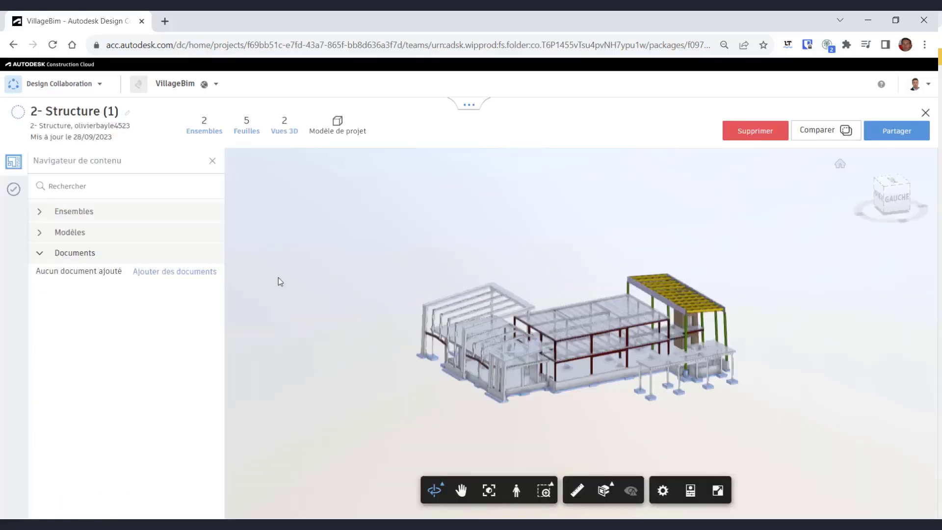
- Share the package as 'Echange Structure (70%)' with description 'Voici mon partage'
left_click(897, 132)
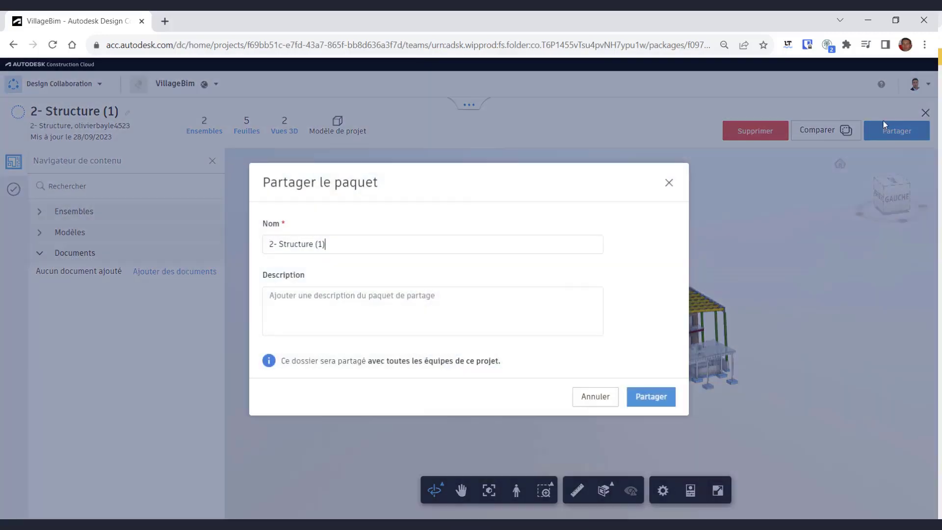
type("Echange")
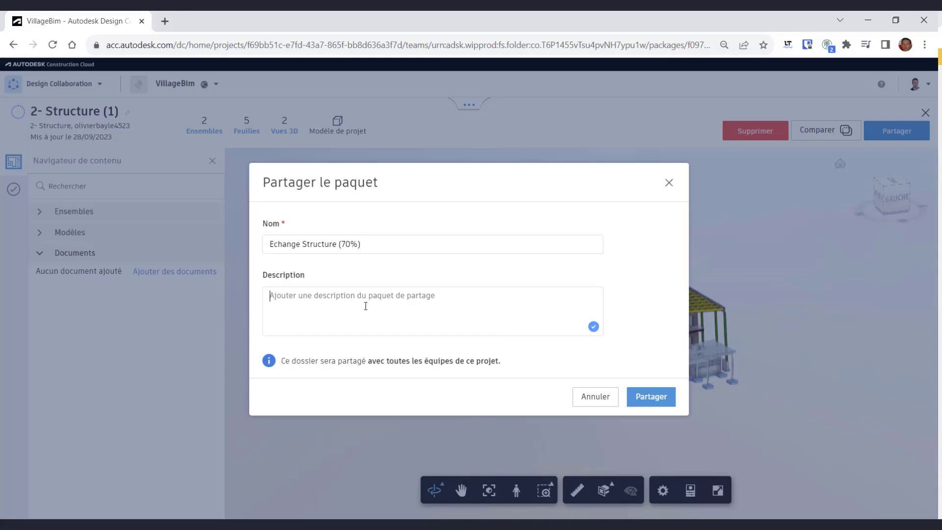
type("Voici mon partage")
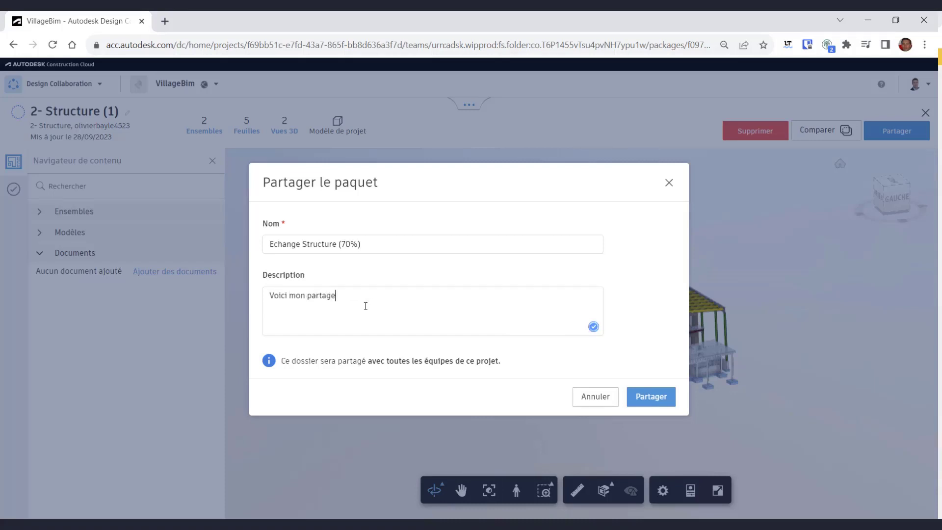
left_click(651, 397)
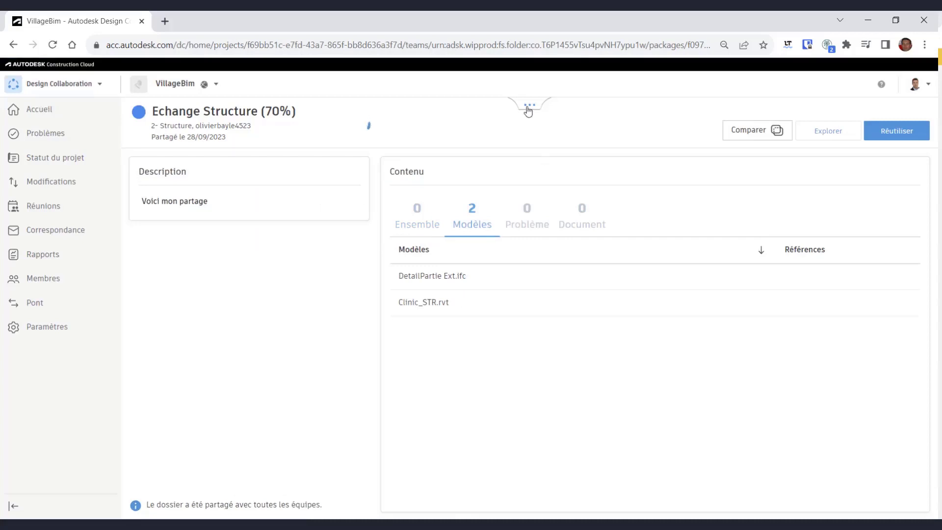
left_click(524, 108)
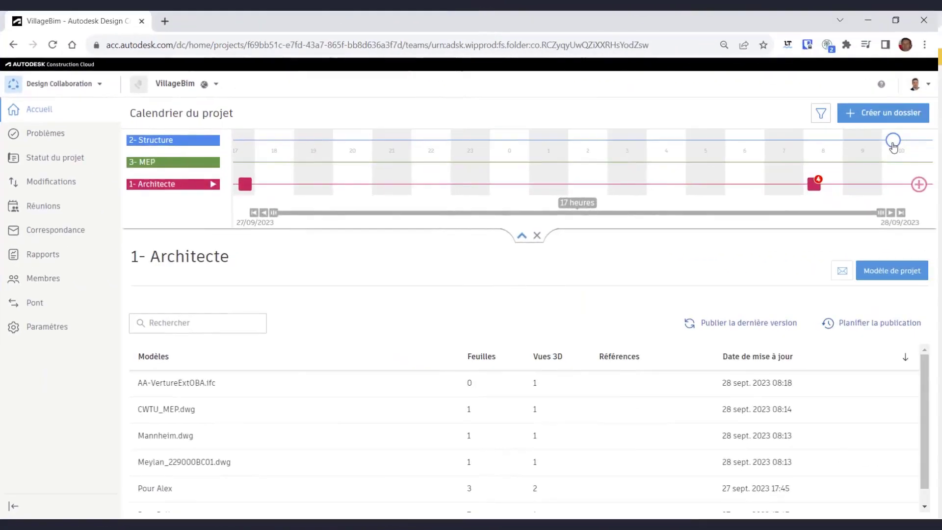
- Explore Echange Structure (70%), open S001 - 3D and S101 - FOOTING PLAN from Pour Olivier, then consume it
left_click(894, 142)
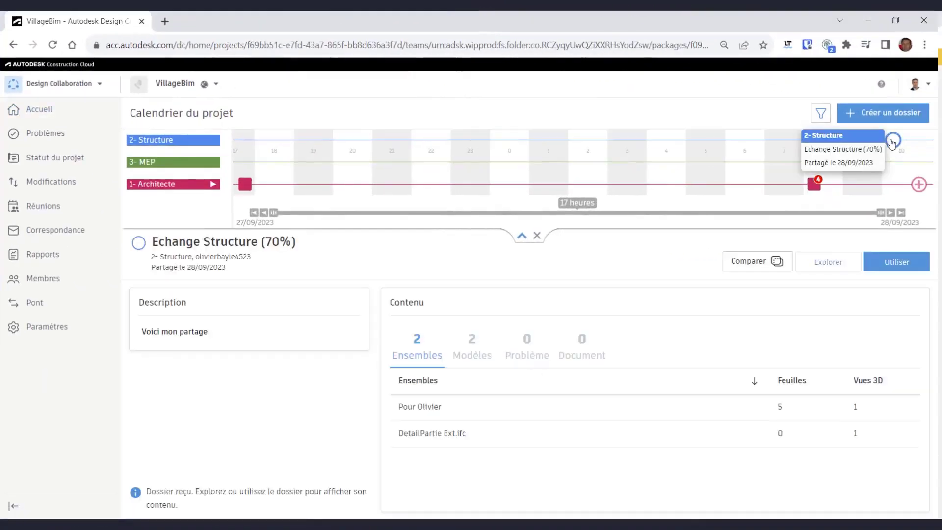
left_click(829, 265)
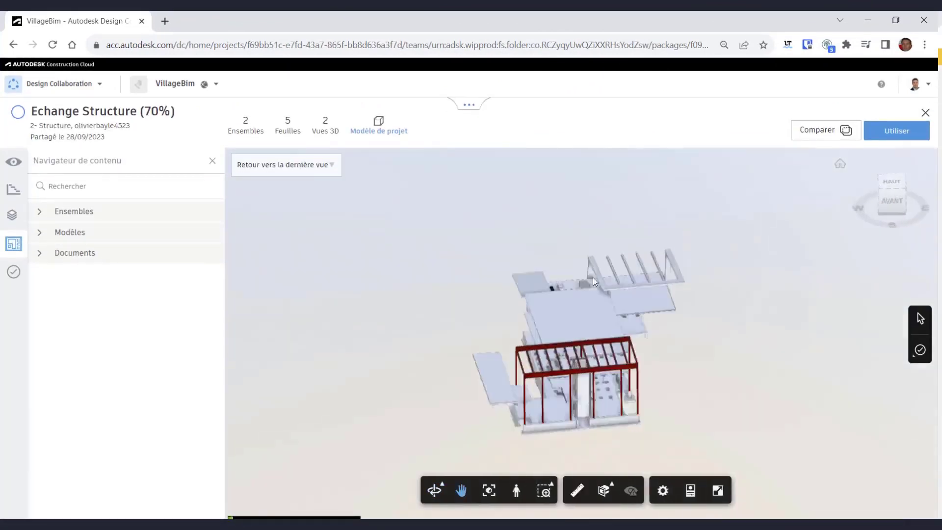
left_click(39, 211)
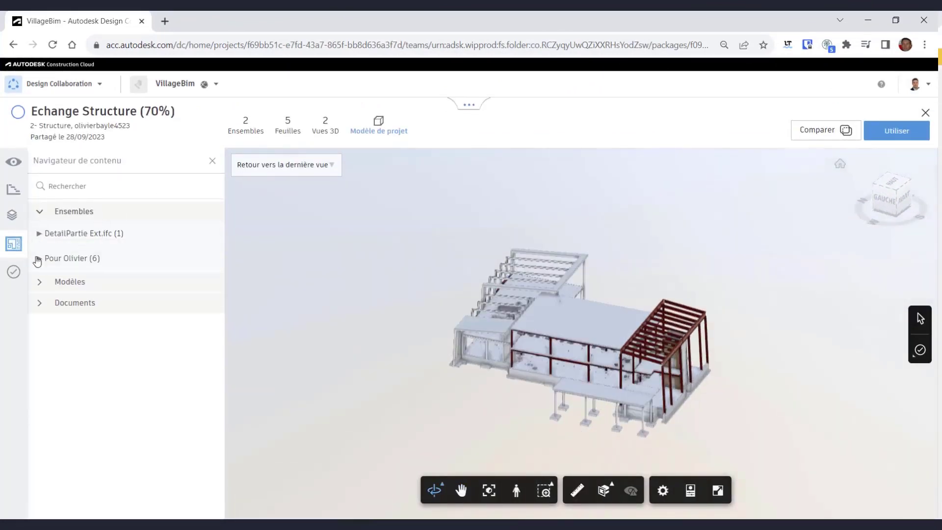
left_click(39, 258)
left_click(63, 299)
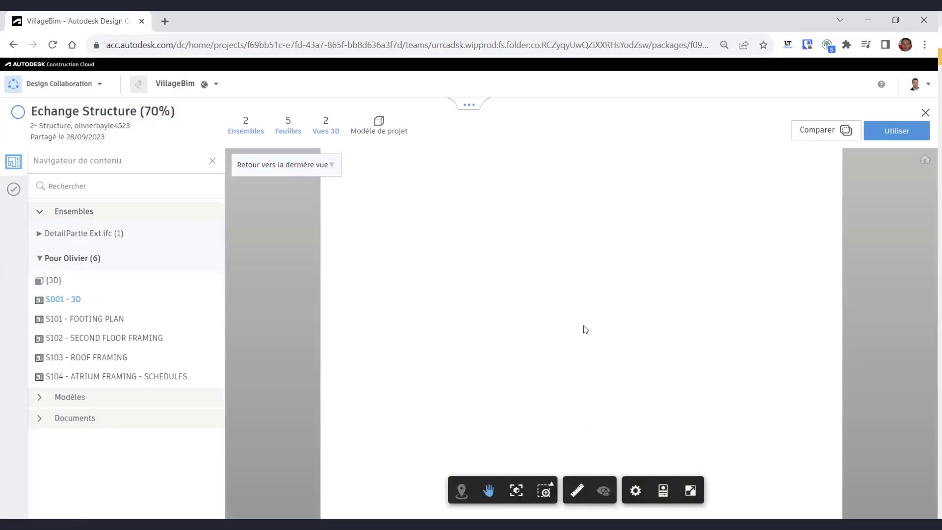
left_click(112, 319)
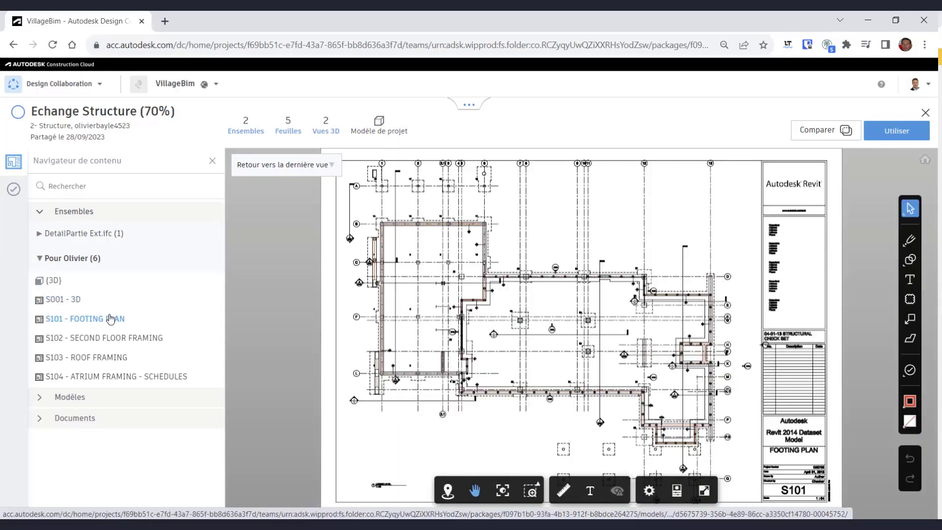
left_click(882, 135)
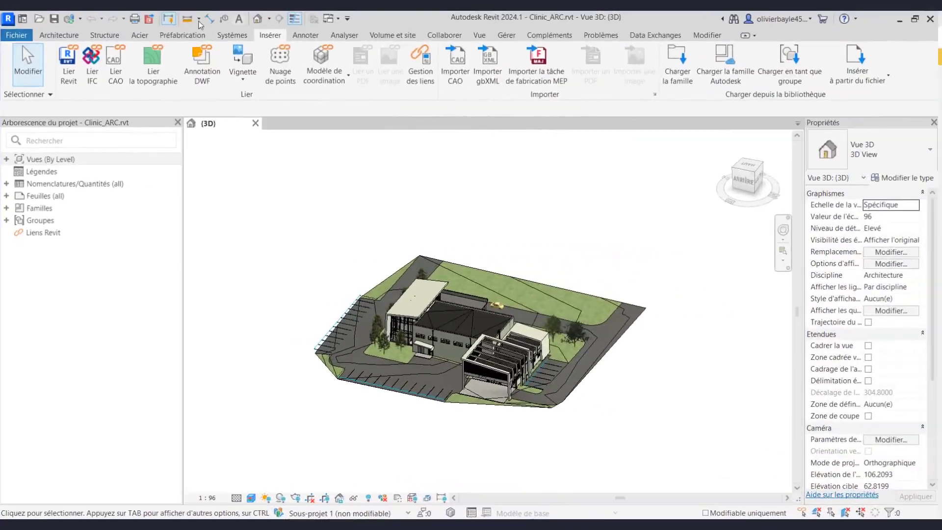
- Link Clinic_STR.rvt from VillageBim > Project Files > Consumed > 2- Structure into the project
left_click(68, 64)
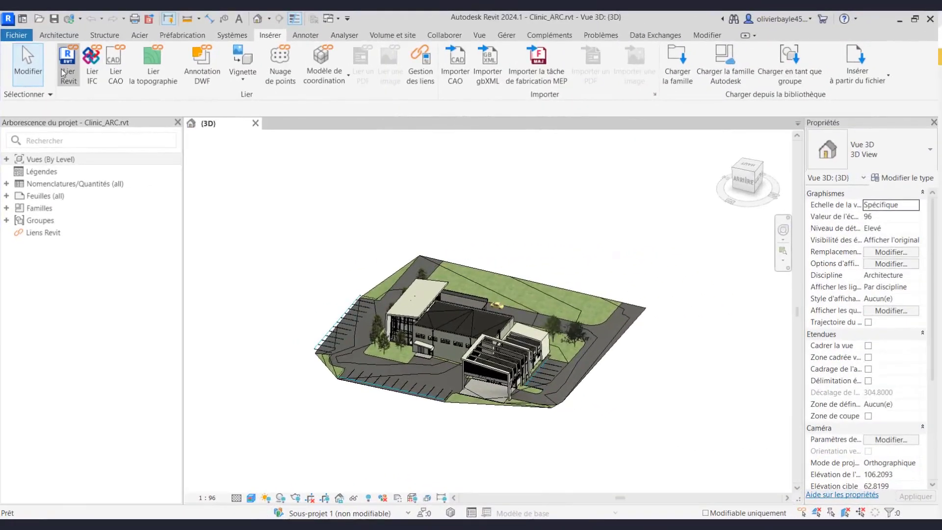
double_click(353, 208)
double_click(348, 231)
double_click(353, 209)
left_click(354, 209)
double_click(354, 209)
left_click(409, 208)
left_click(582, 444)
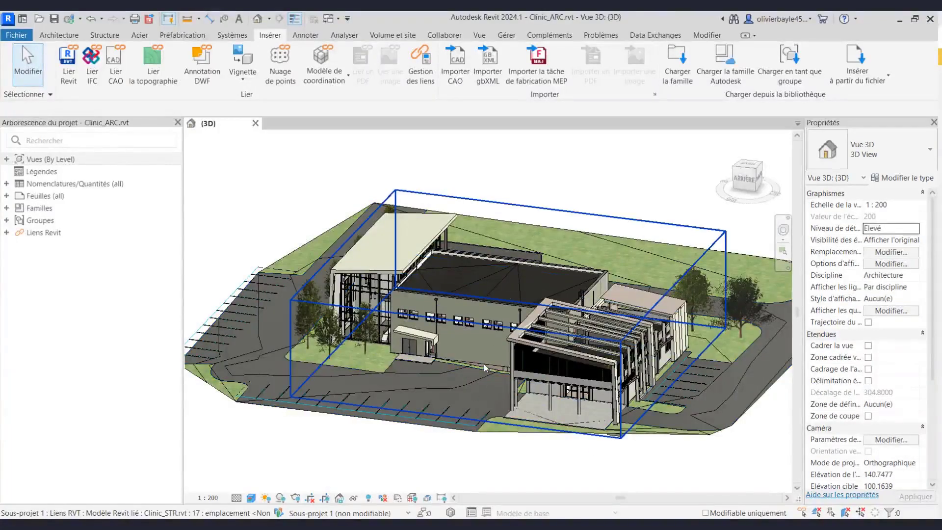
- Temporarily isolate the linked structure model to check it, then reset the view
left_click(484, 366)
left_click(354, 498)
left_click(385, 455)
left_click(598, 216)
middle_click_drag(598, 219, 568, 254, "shift")
left_click(354, 498)
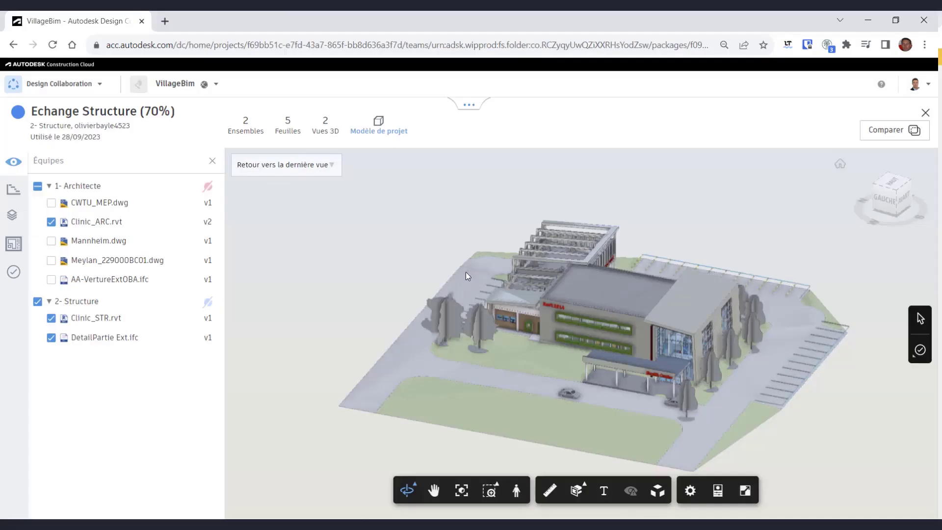
- Untick Clinic_ARC.rvt under 1- Architecte so only the structure models show in 3D
left_click_drag(368, 241, 423, 266)
scroll(652, 354, "up", 6)
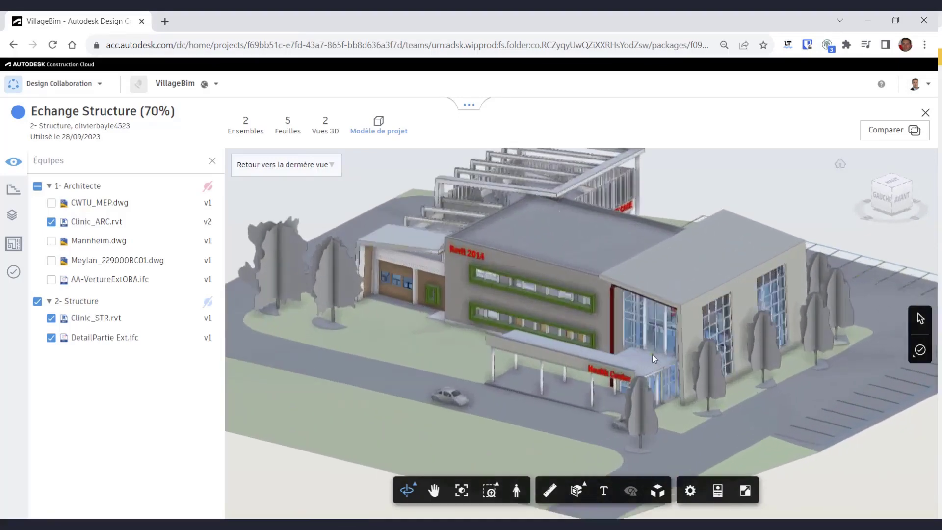
middle_click_drag(510, 326, 576, 371)
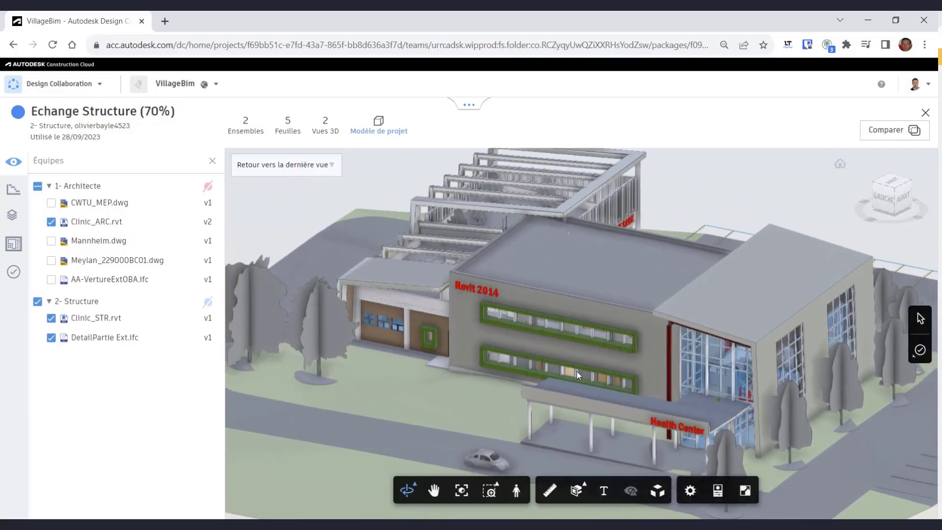
left_click(51, 222)
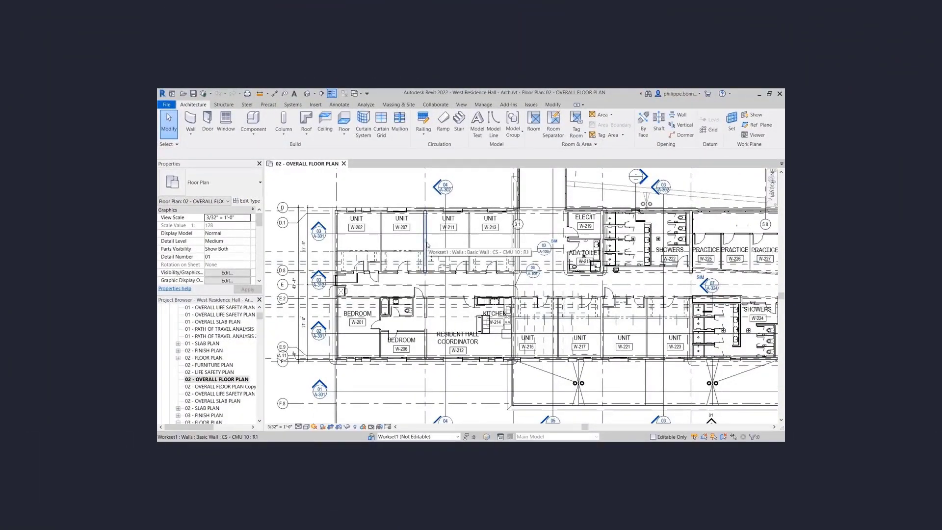
- Select the three wall segments between units W-207 and W-211 and try moving them
left_click(426, 245)
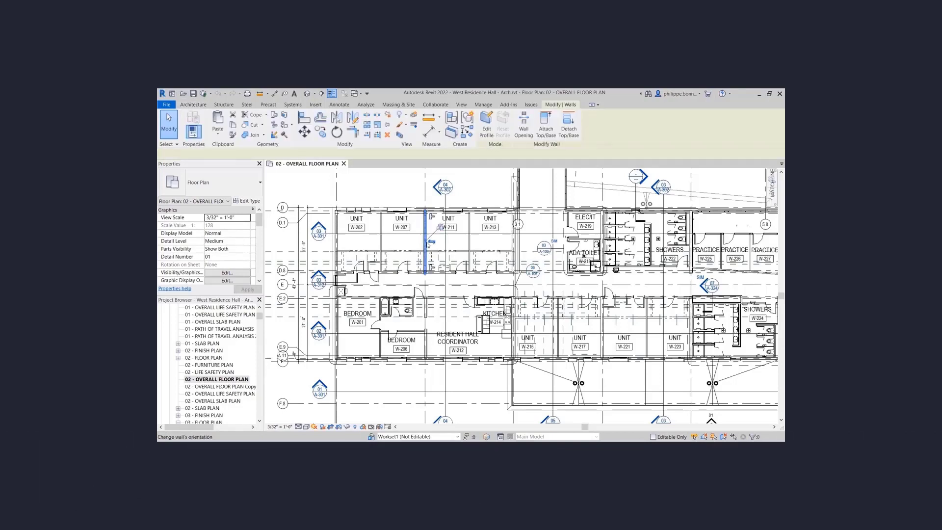
left_click(424, 342, "ctrl")
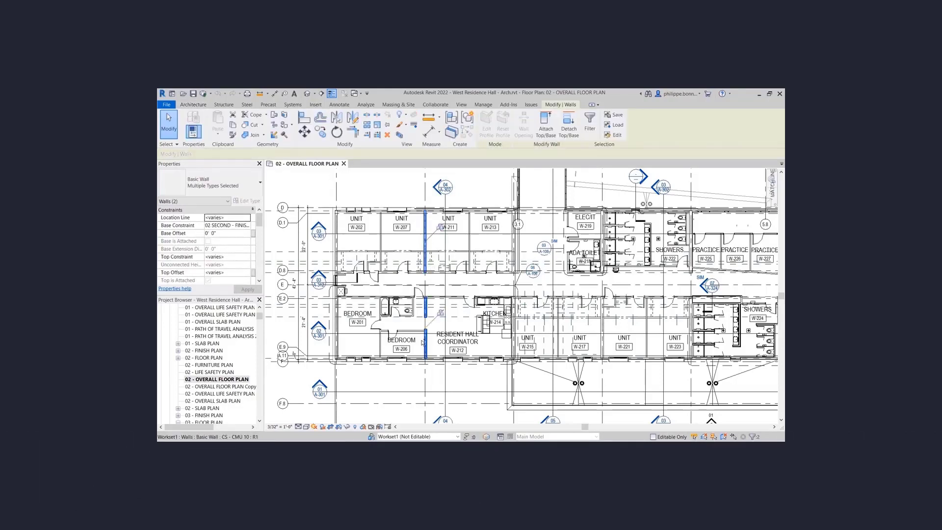
left_click(421, 341, "ctrl")
left_click(305, 132)
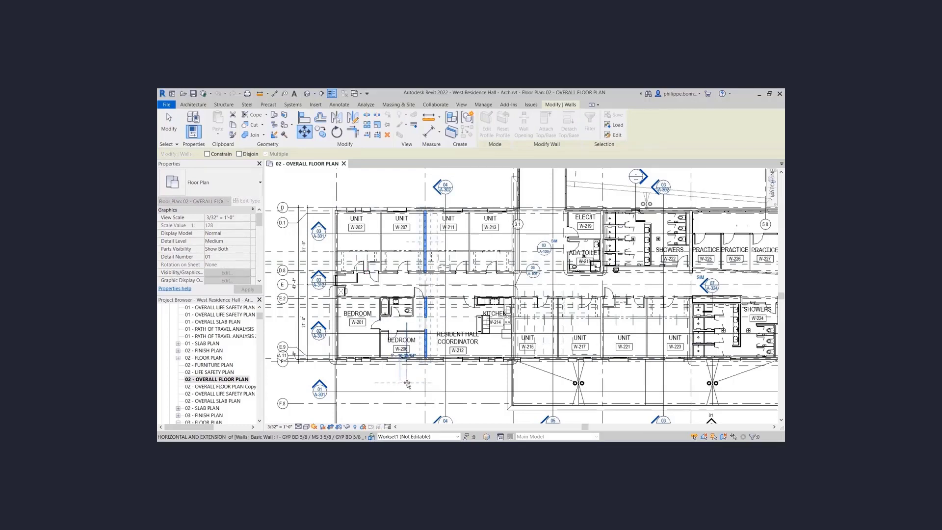
left_click(408, 382)
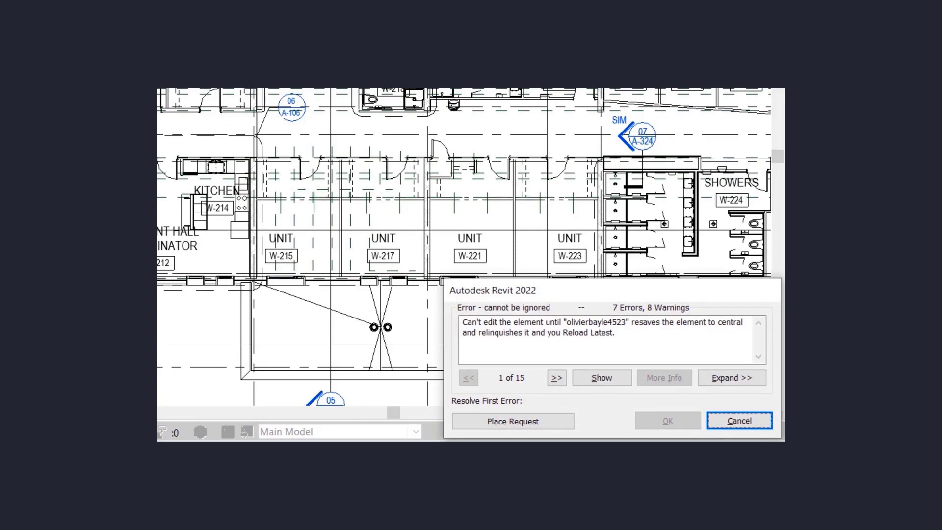
- Request permission to edit the walls and grant the pending editing request
left_click(553, 421)
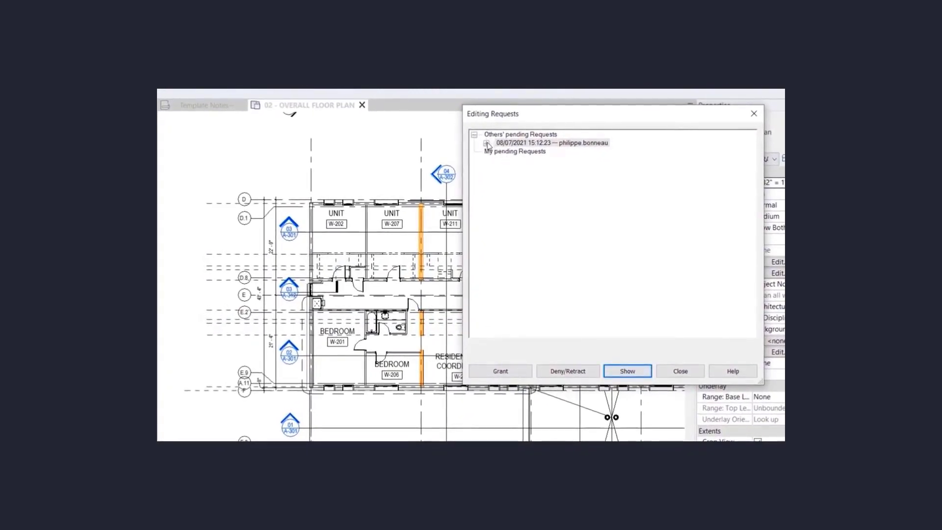
left_click(487, 143)
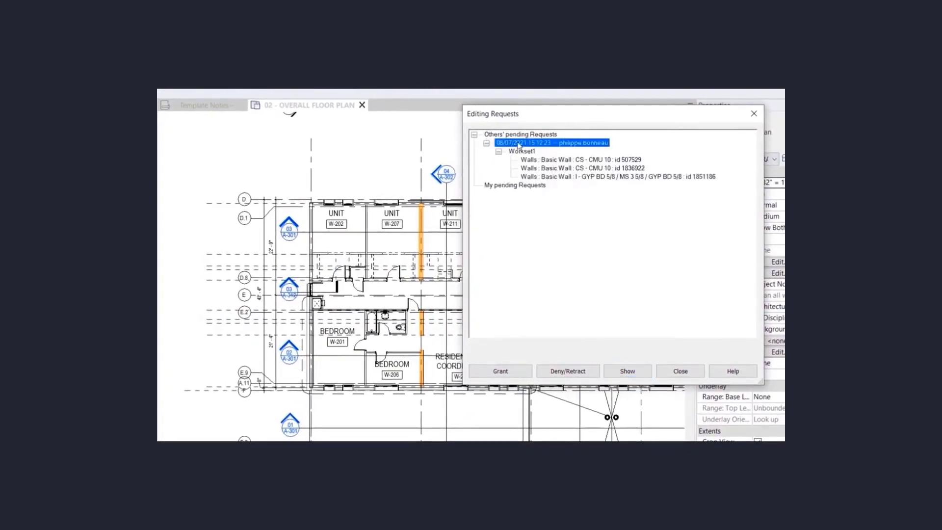
left_click(522, 375)
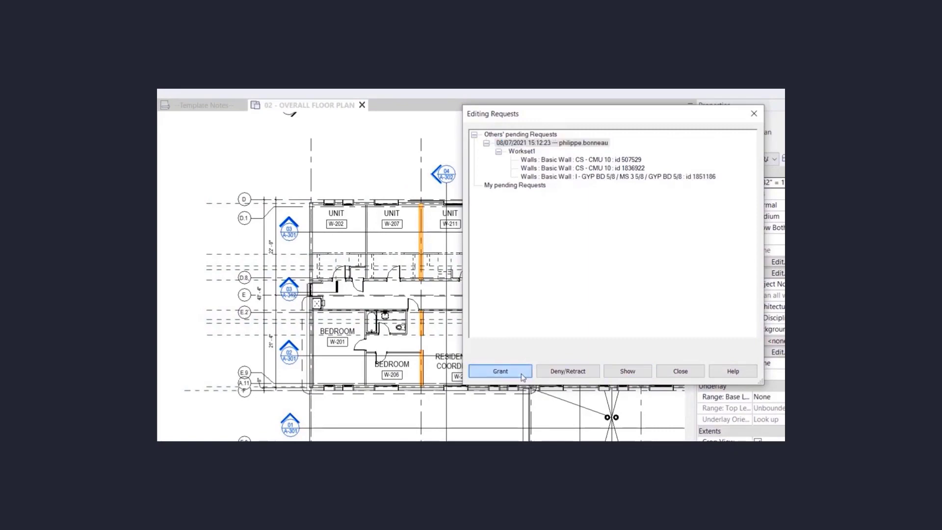
left_click(522, 374)
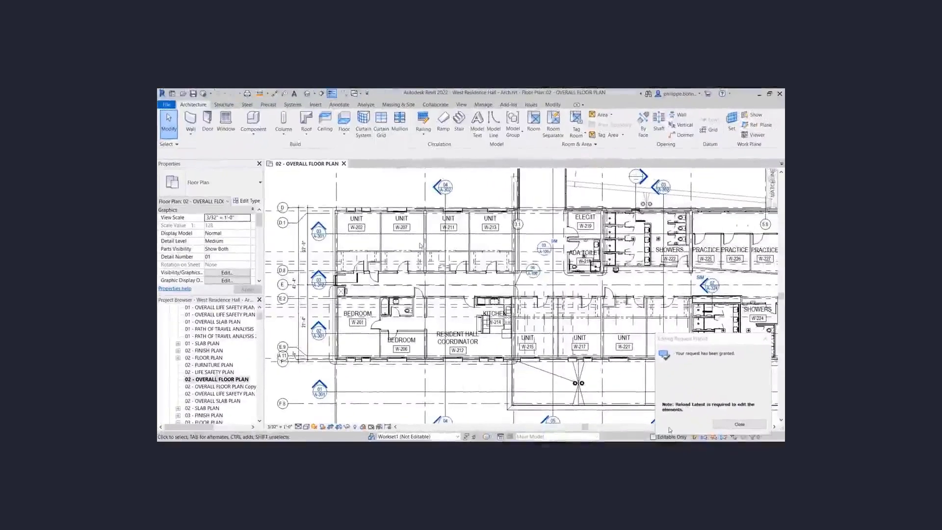
- Reselect the three walls between W-207 and W-211 and move them to their new position
left_click(425, 244)
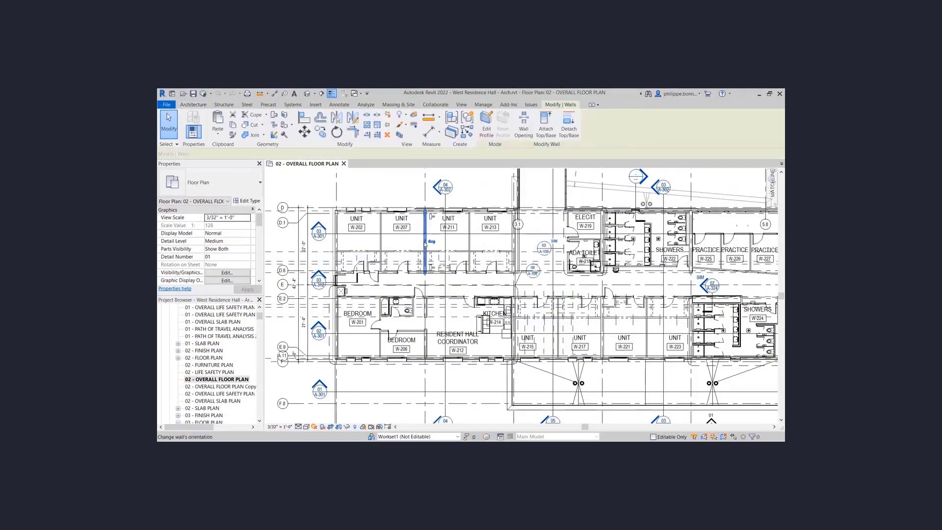
left_click(425, 306, "ctrl")
left_click(424, 343, "ctrl")
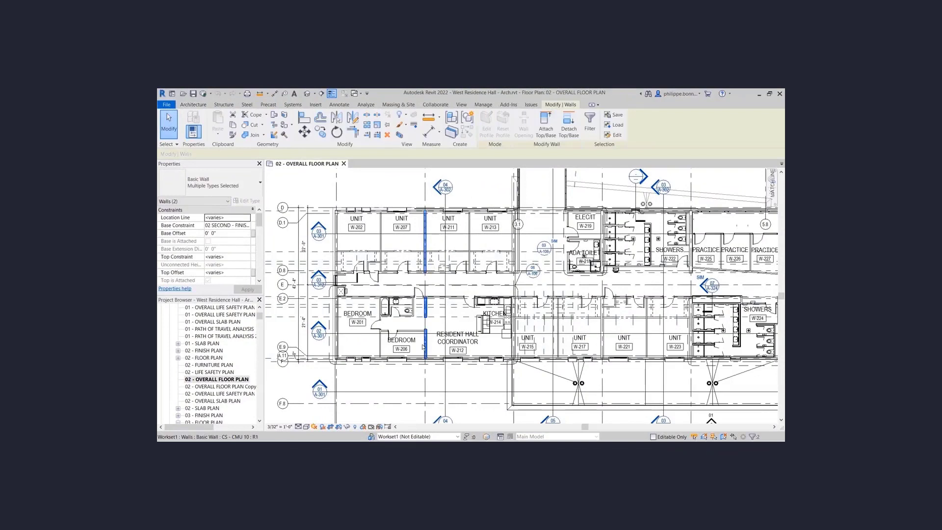
left_click(306, 135)
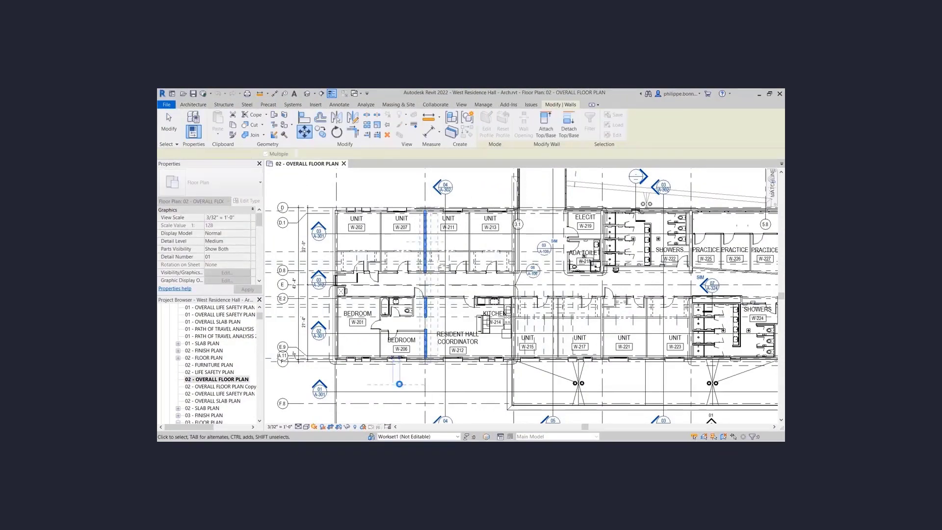
left_click(400, 384)
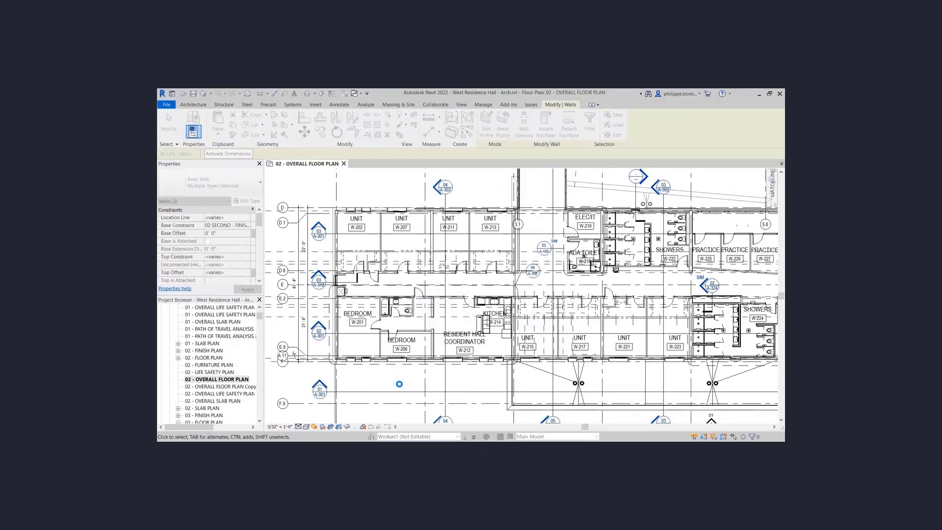
left_click(363, 427)
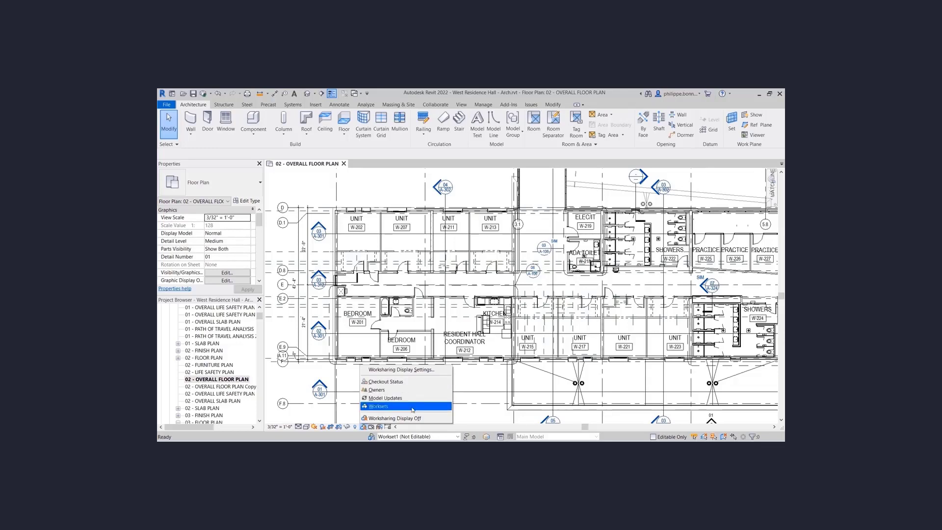
- Set the worksharing display to Owners and bring up the Worksharing Display Settings
left_click(416, 392)
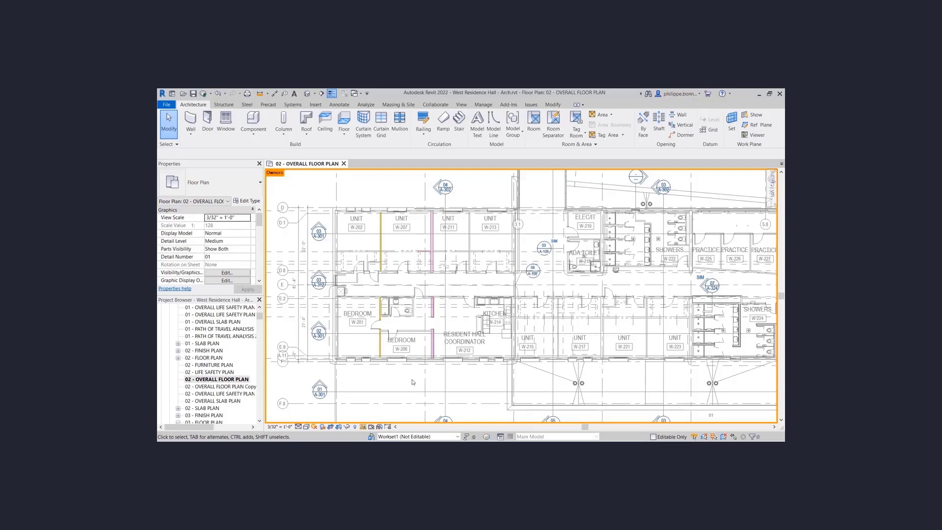
left_click(364, 427)
left_click(401, 369)
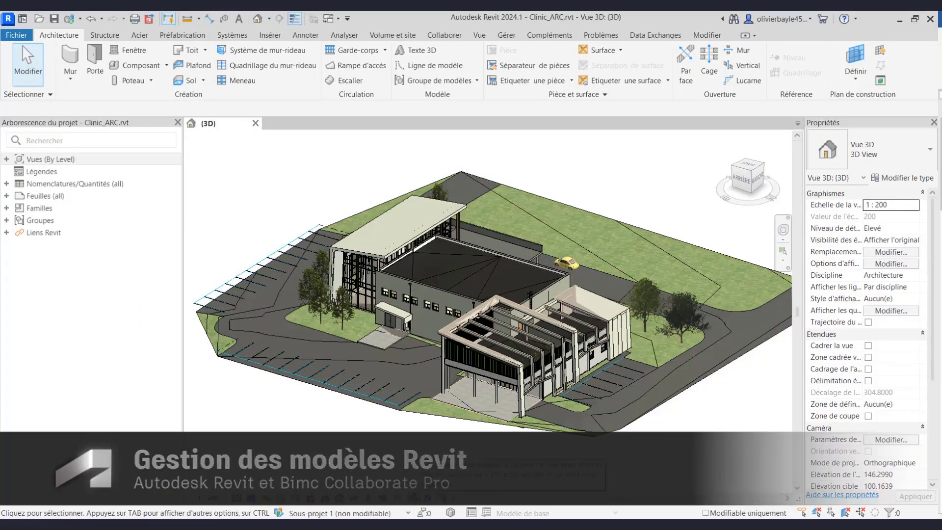
- Bring up the Synchronize with Central dialog from the status-bar sync indicator
mouse_move(452, 513)
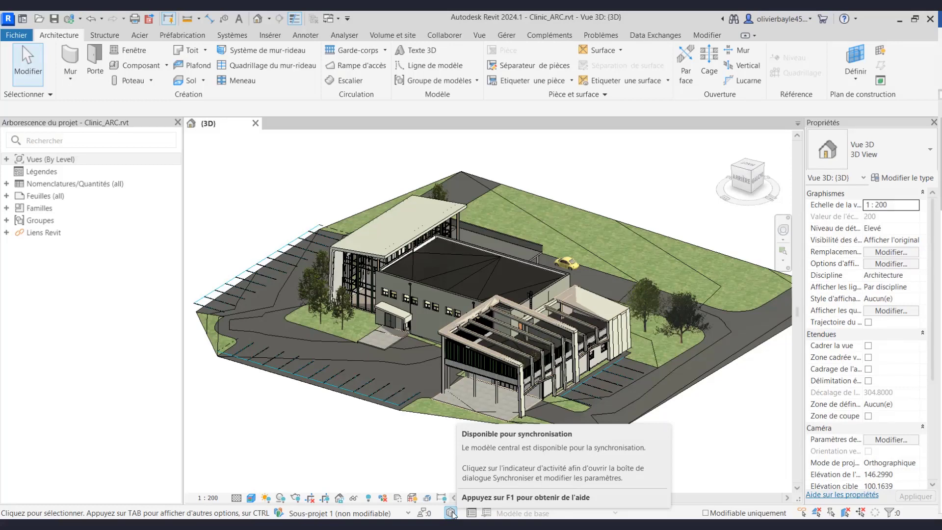
left_click(451, 512)
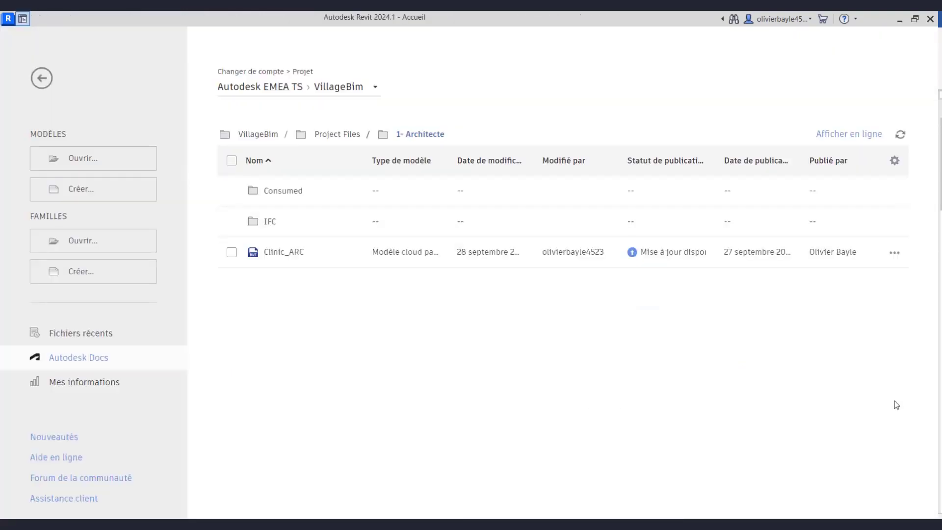
- Review Clinic_ARC's three synced versions in its version history, then return to 1- Architecte
left_click(895, 257)
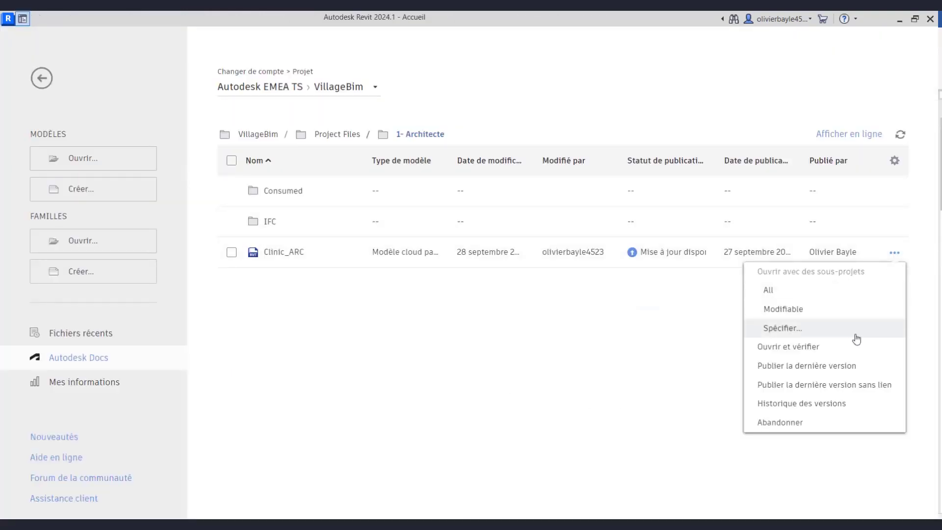
left_click(851, 405)
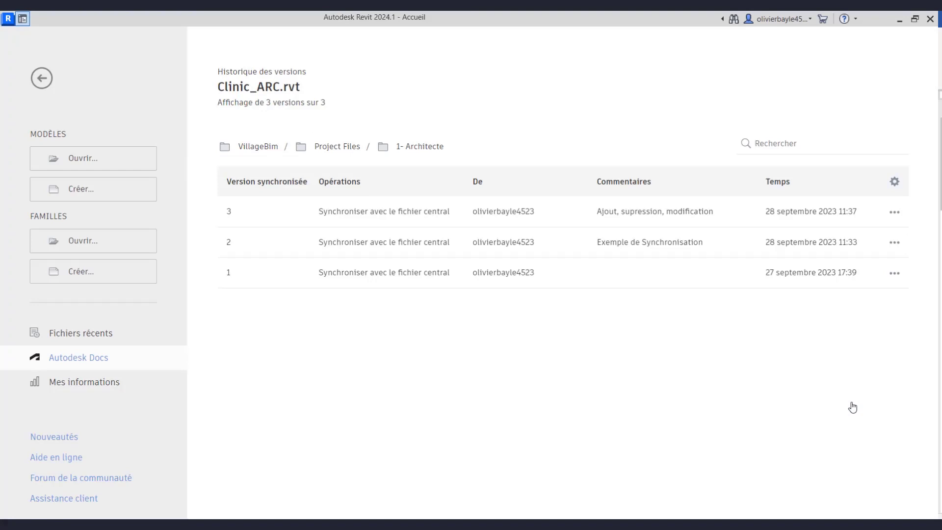
left_click(895, 213)
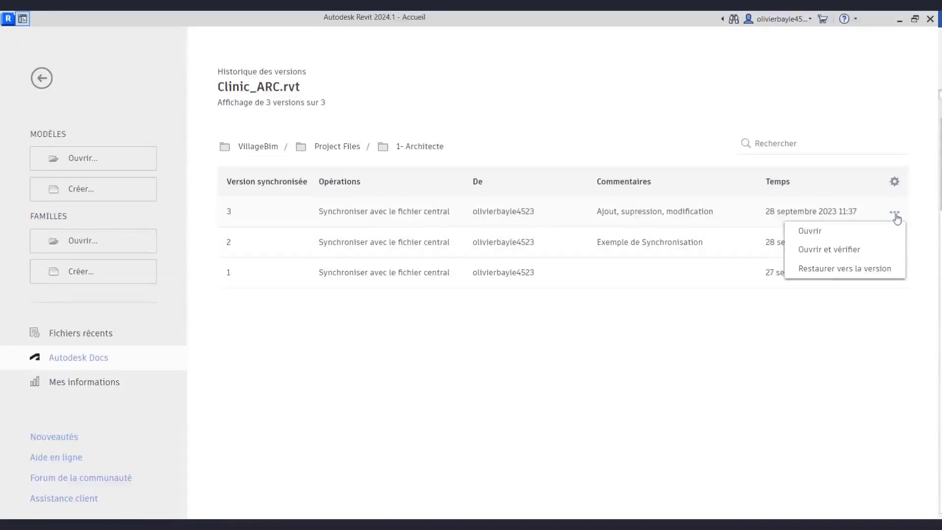
left_click(872, 346)
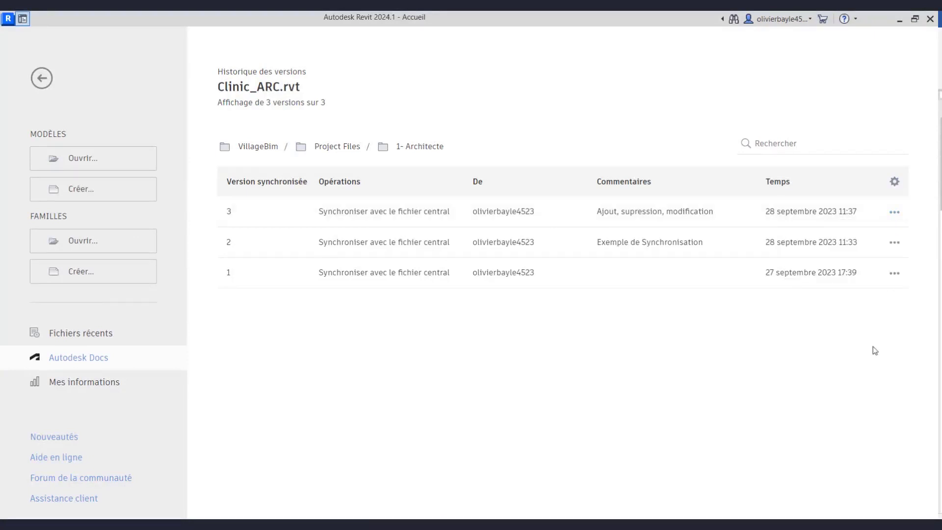
left_click(424, 147)
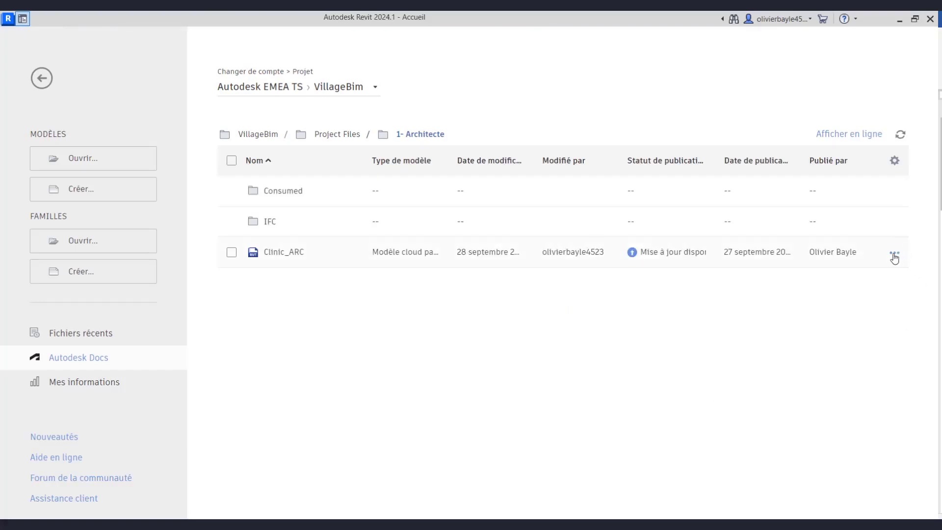
left_click(893, 255)
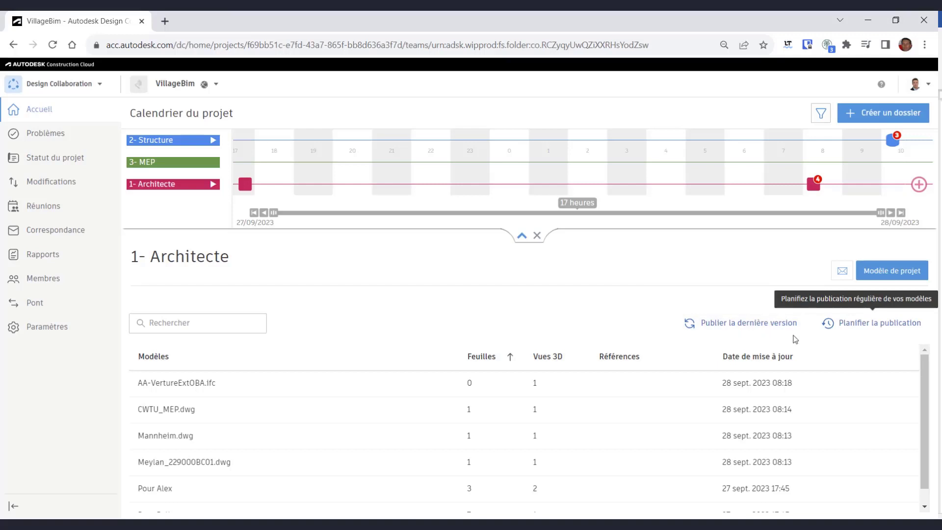
- Schedule weekly publishing on mardi at 06:00 and switch scheduled publishing on
left_click(894, 325)
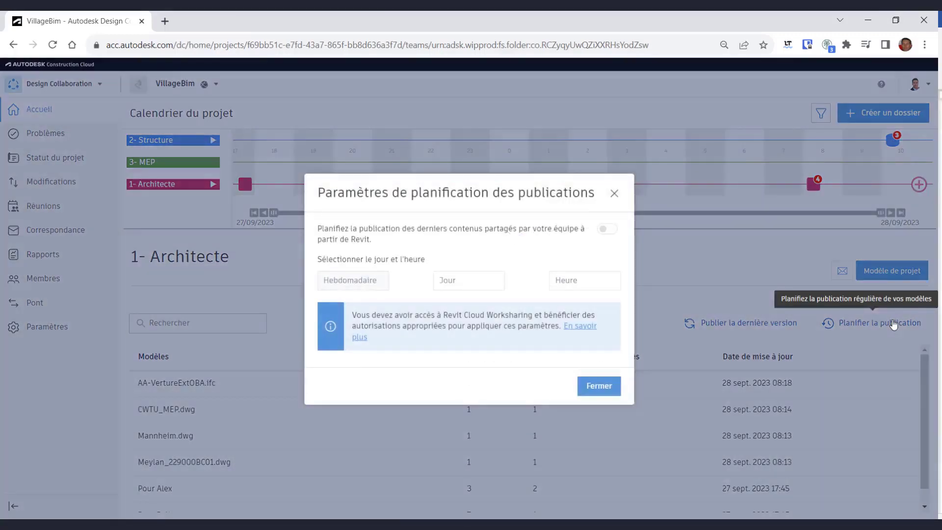
left_click(474, 285)
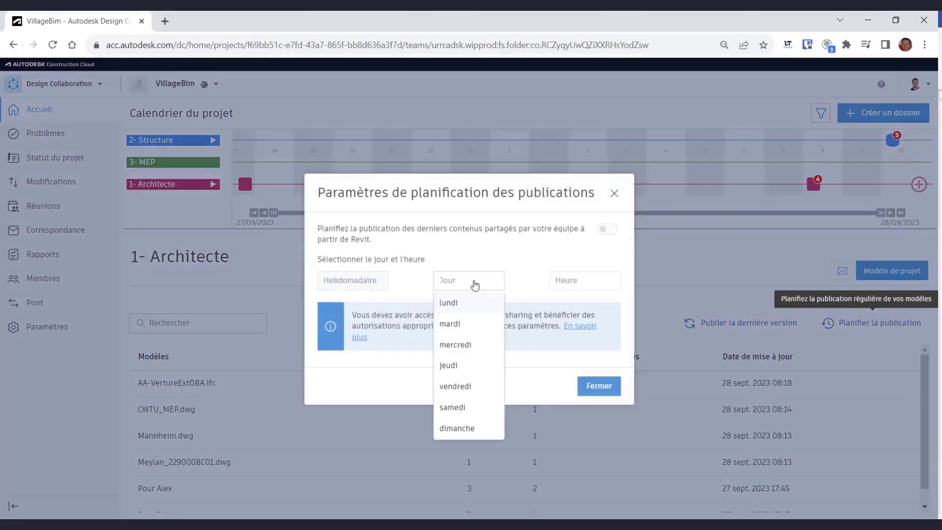
left_click(466, 325)
left_click(603, 287)
left_click(565, 428)
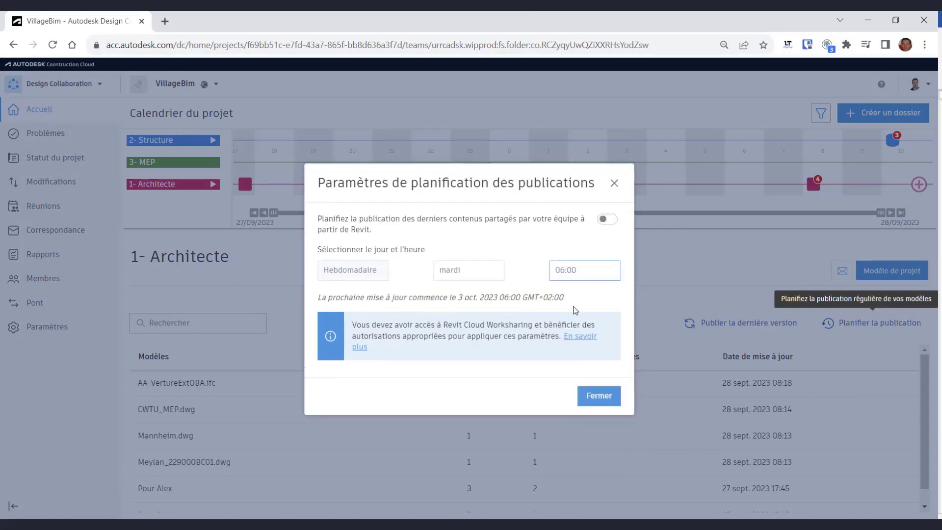
left_click(611, 219)
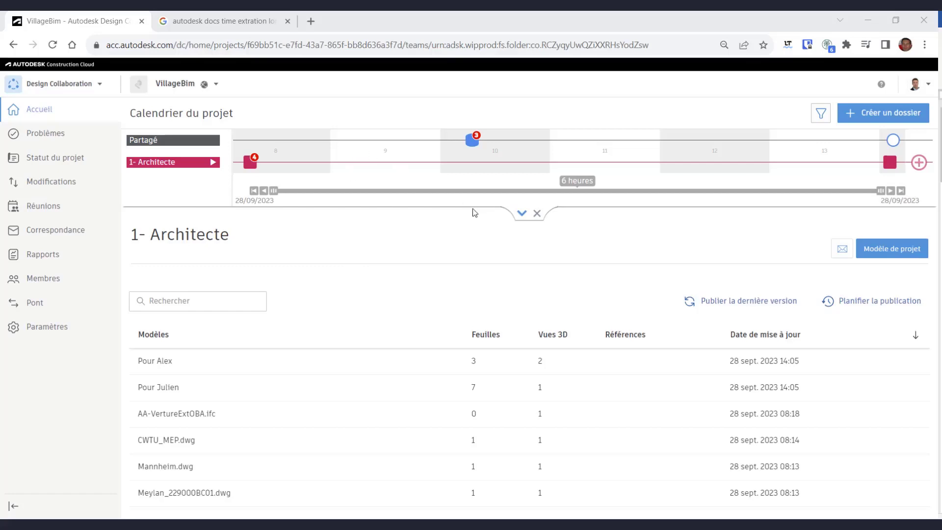
- Expand the timeline and explore the Structure (80) package from 2- Structure in 3D
left_click(521, 213)
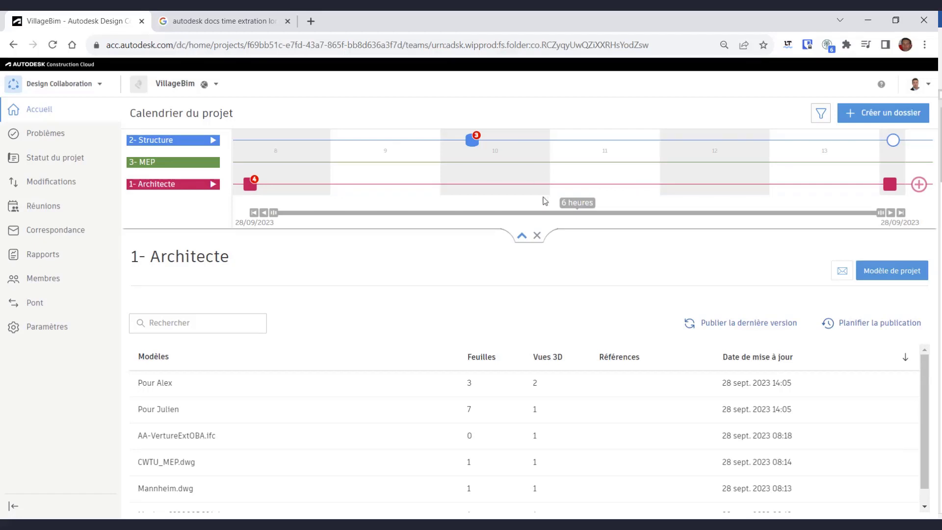
left_click(892, 141)
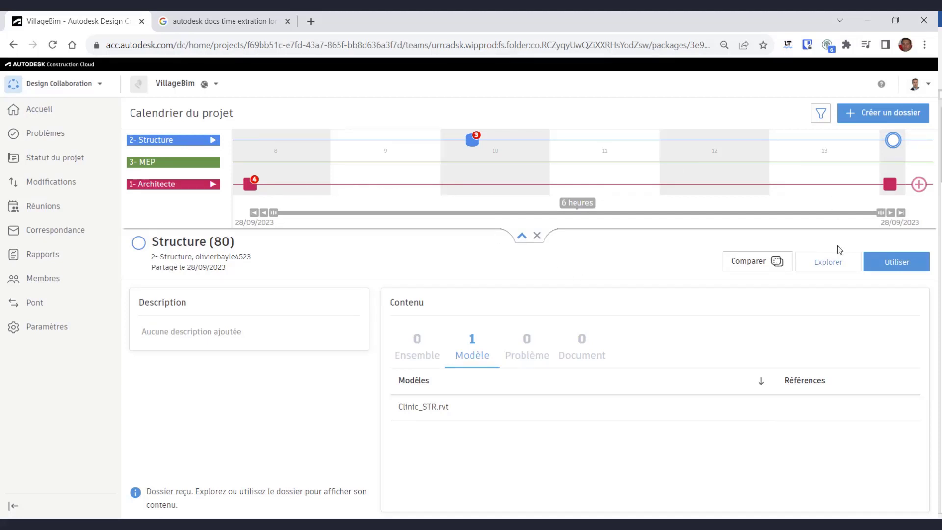
left_click(834, 266)
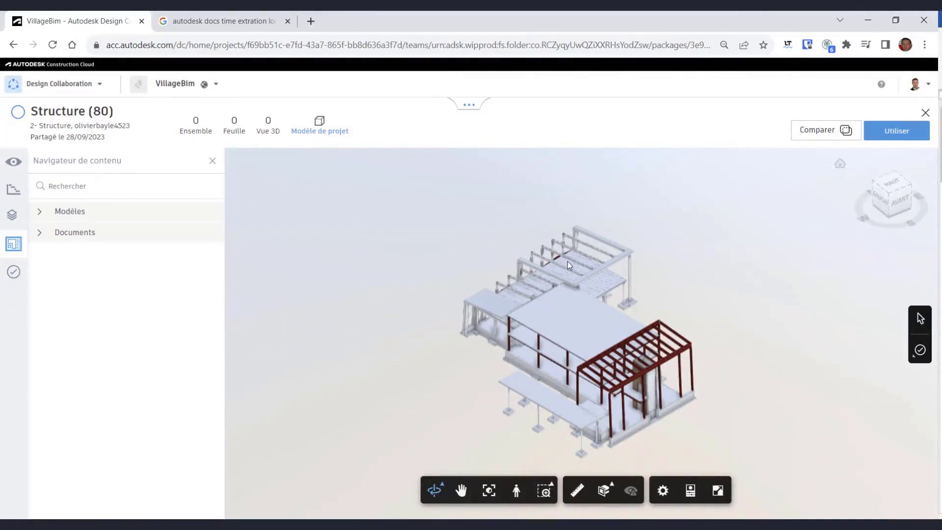
- Compare Clinic_STR.rvt Version 1 against Version 2 and display the changes
mouse_move(631, 282)
left_mouse_down()
mouse_move(587, 305)
mouse_move(493, 255)
mouse_move(613, 281)
left_mouse_up()
left_click(827, 131)
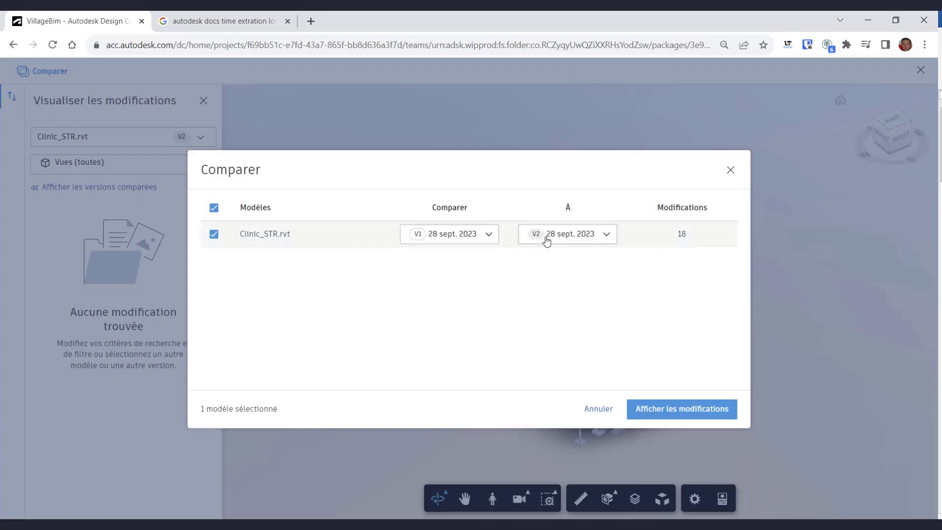
left_click(693, 415)
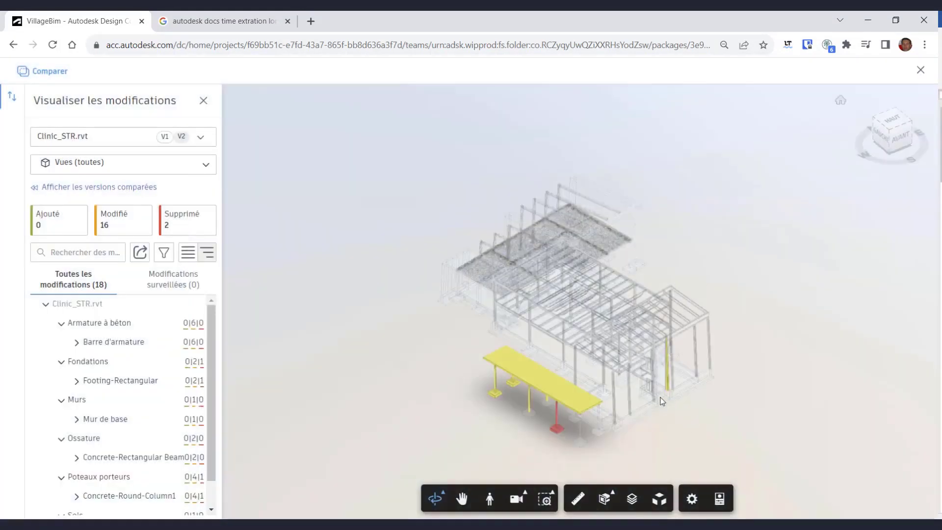
middle_click_drag(450, 359, 655, 334, "shift")
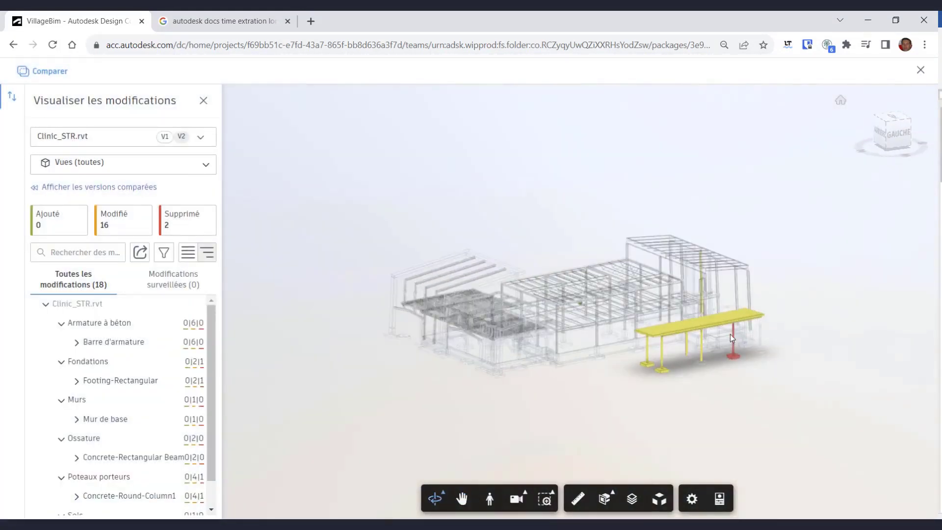
scroll(751, 364, "up", 4)
scroll(758, 364, "up", 3)
scroll(759, 364, "up", 2)
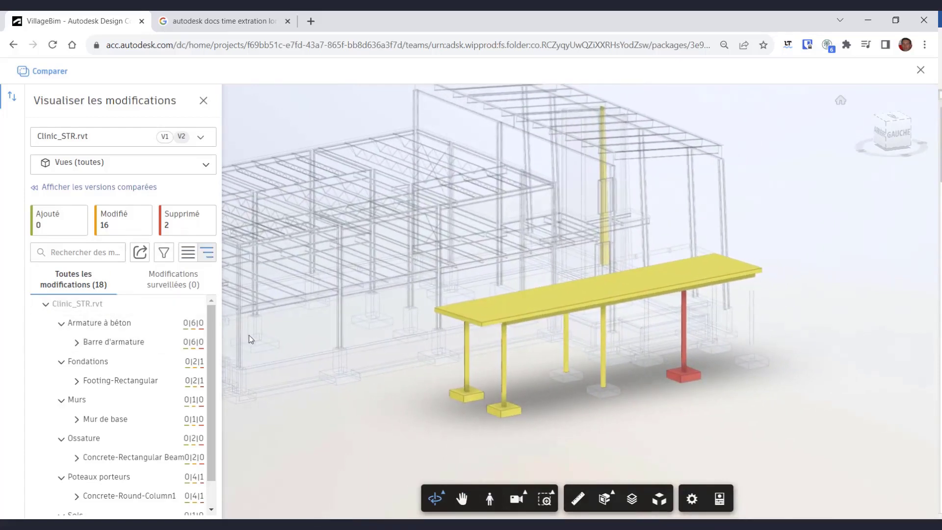
- Inspect the changed round concrete column, toggling between Version 1 and Version 2
left_click(502, 358)
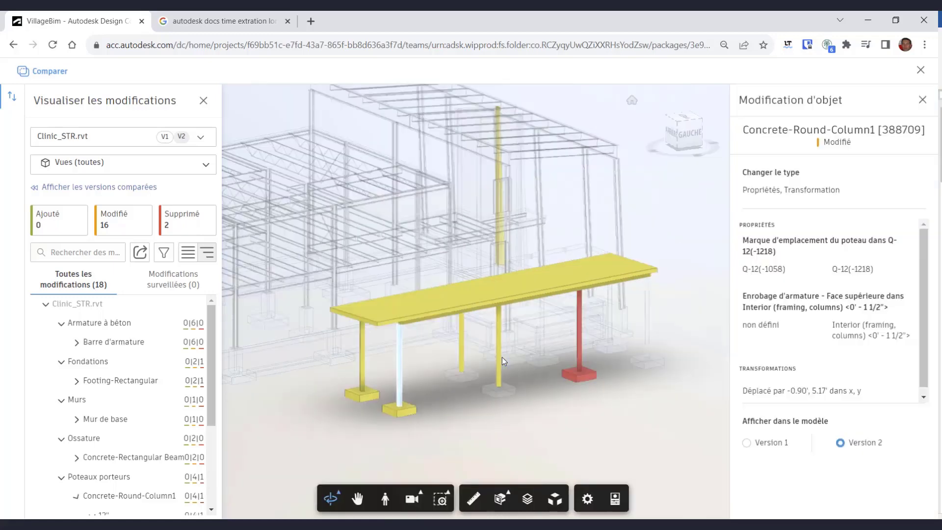
left_click(747, 444)
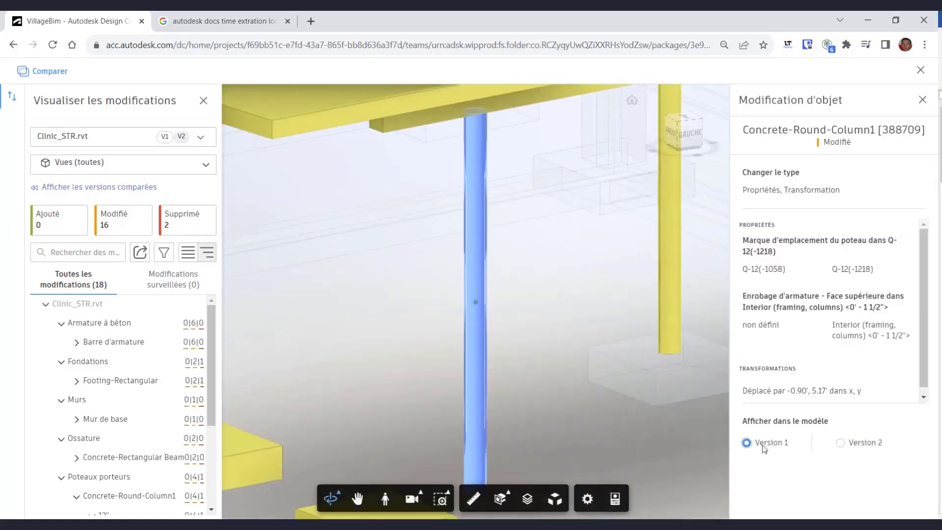
left_click(853, 442)
left_click(773, 444)
left_click(840, 443)
- Inspect the changed rectangular footing as it appears in Version 1 and Version 2
left_click_drag(516, 418, 506, 340)
left_click(504, 436)
left_click(770, 449)
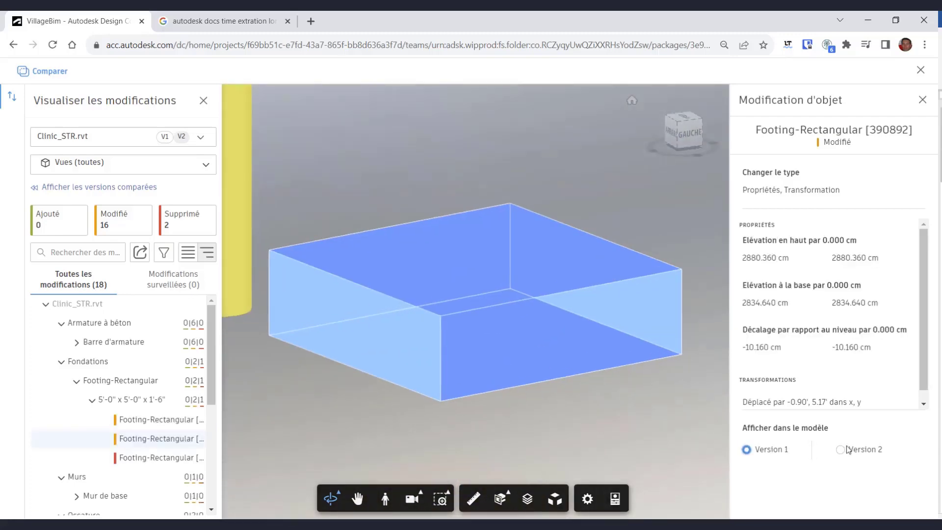
left_click(839, 449)
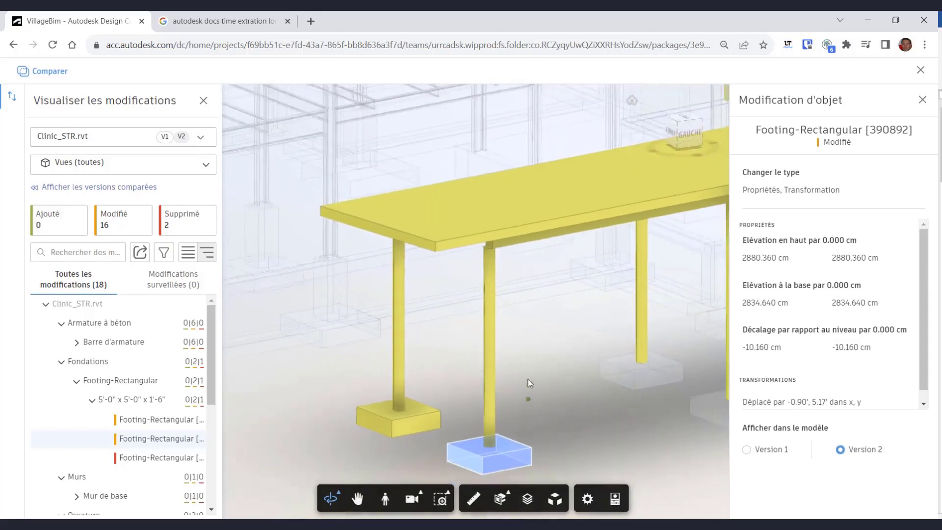
scroll(527, 379, "down", 1)
middle_click_drag(445, 334, 421, 364)
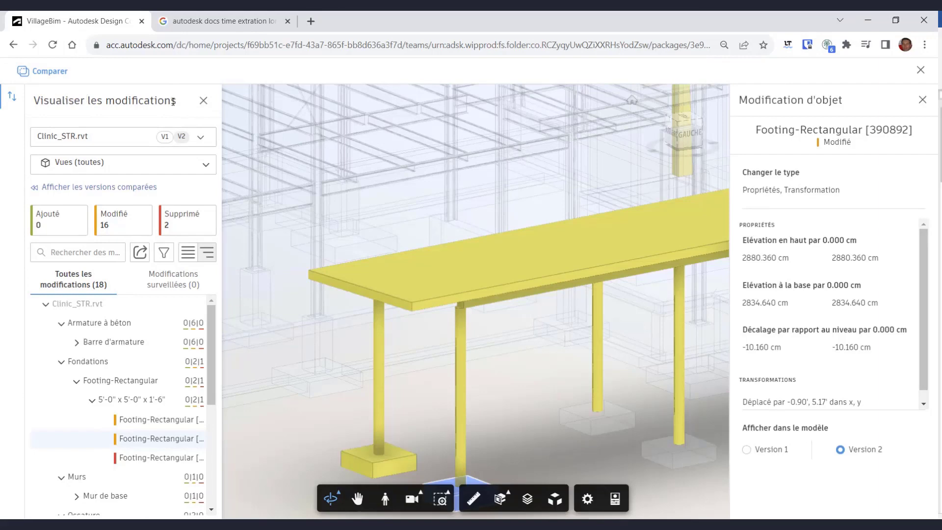
- Close the comparison and consume the Structure (80) shared package
left_click(203, 101)
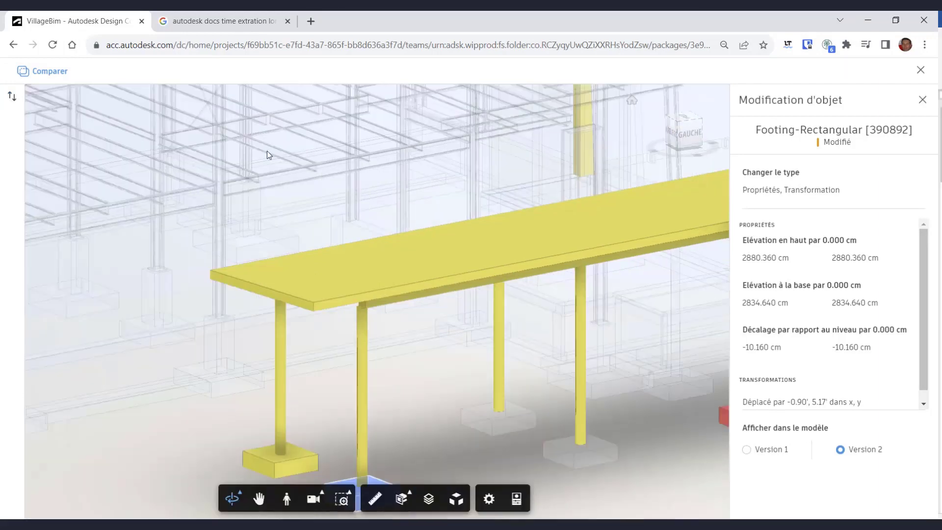
left_click(920, 70)
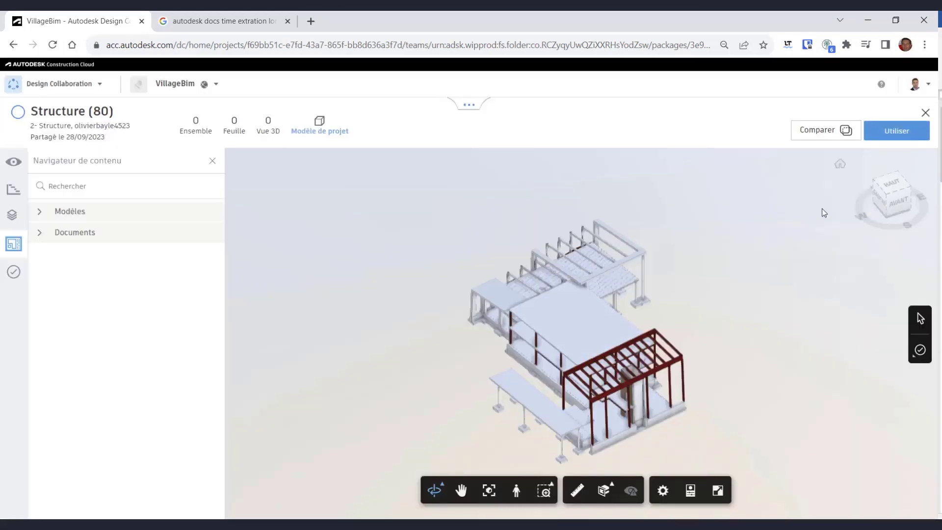
left_click(894, 135)
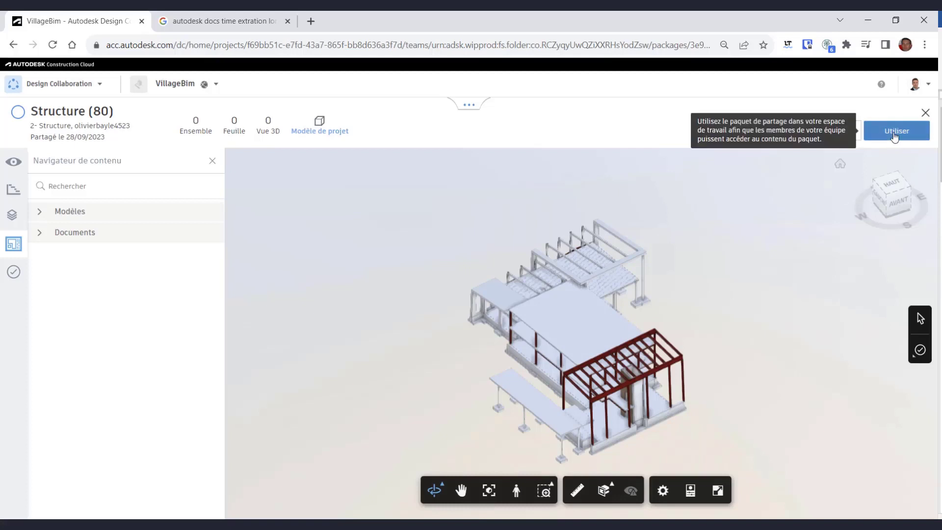
left_click(613, 234)
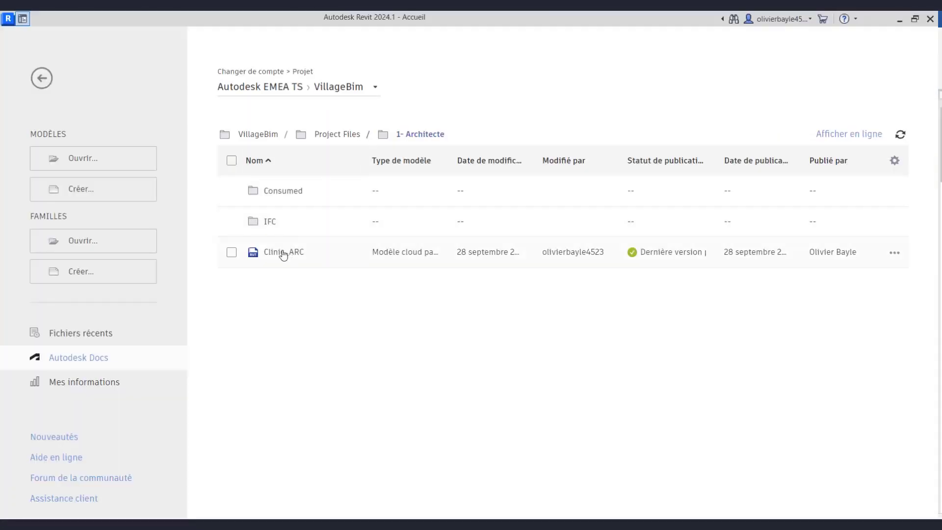
- Open Clinic_ARC from Autodesk Docs and zoom in on the entrance canopy roof
left_click(277, 253)
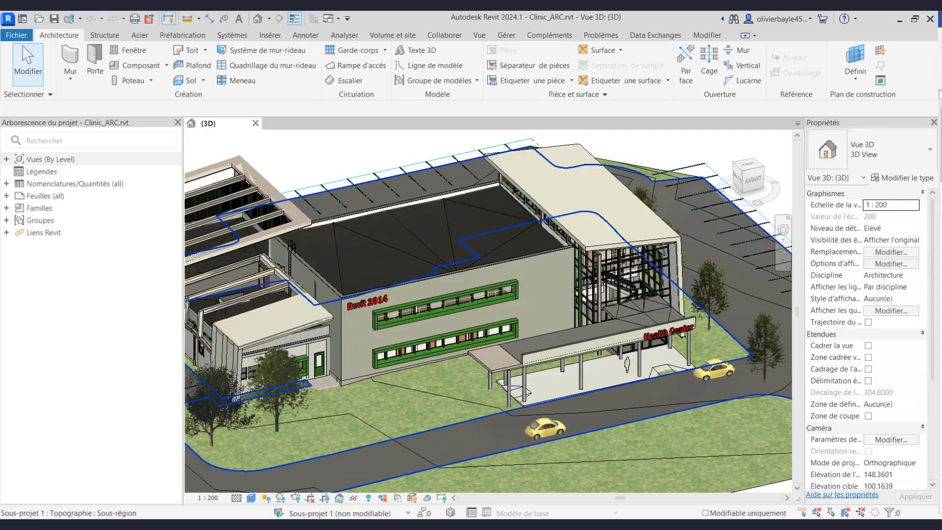
scroll(520, 416, "up", 5)
middle_click_drag(662, 358, 555, 431)
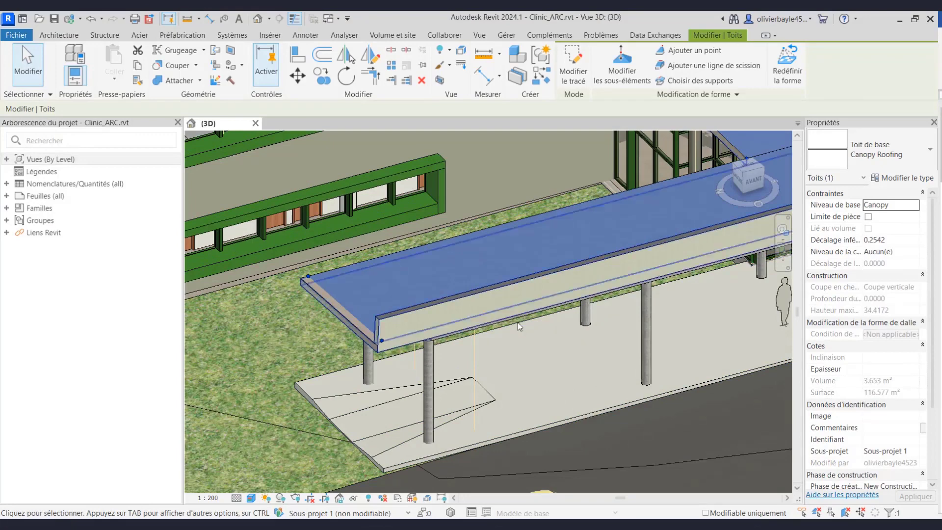
- Synchronise Clinic_ARC with central using the comment 'Modifs archi effectuées'
key("Escape")
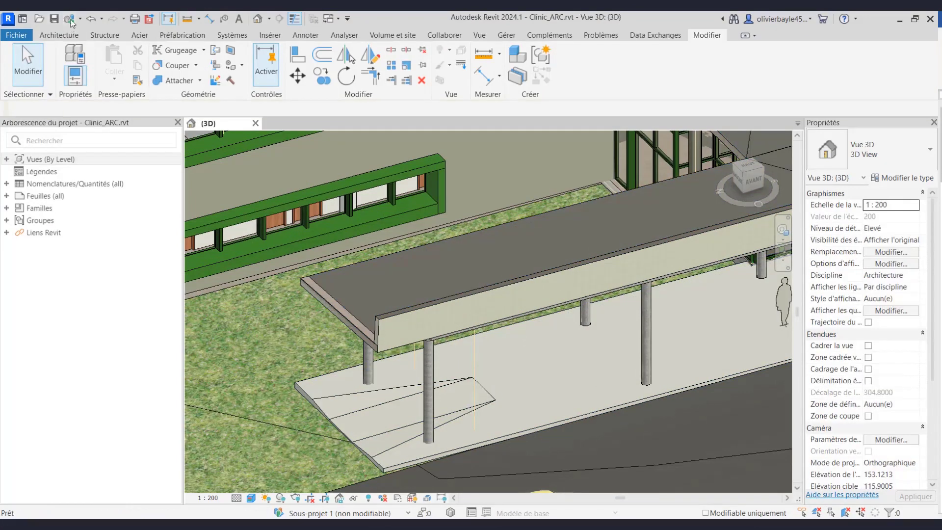
left_click(70, 20)
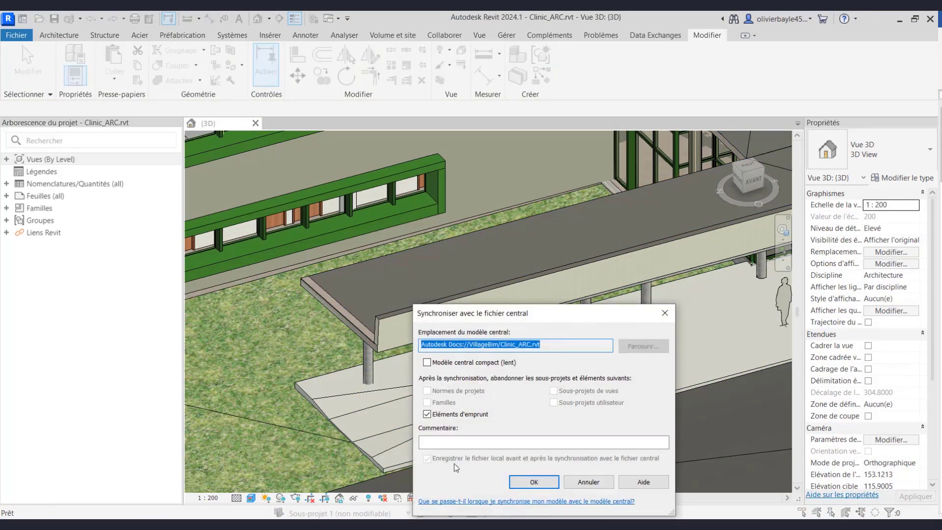
left_click(452, 441)
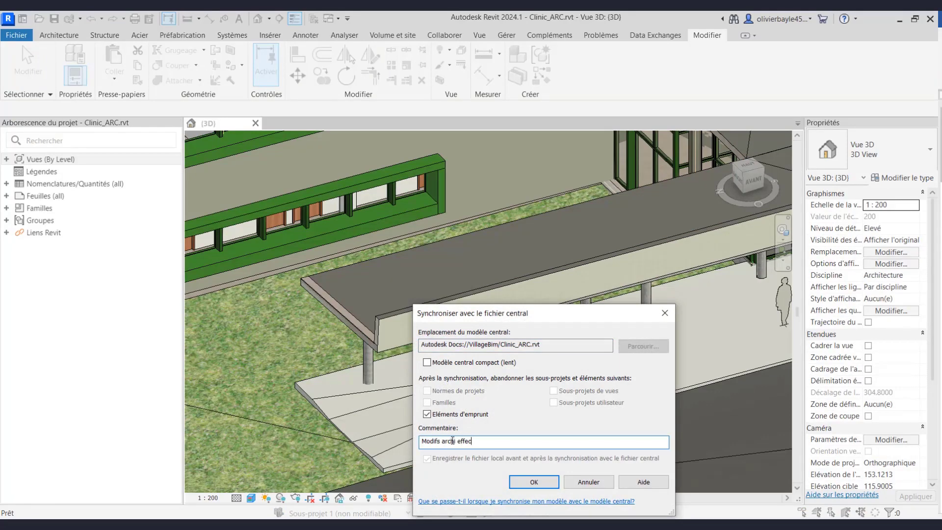
type("Modifs archi effectuées")
left_click(533, 481)
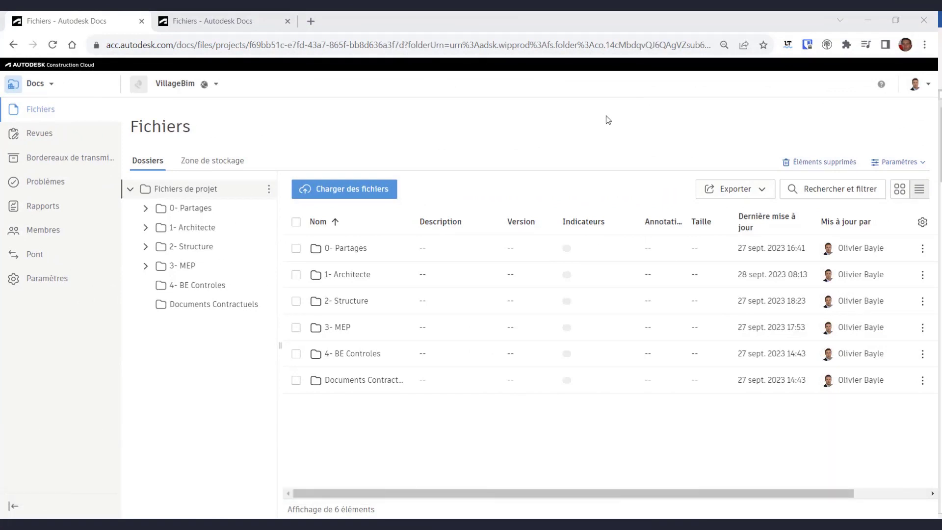
- Open Clinic_ARC.rvt from the 1- Architecte folder and start a new issue to list its types
left_click(349, 274)
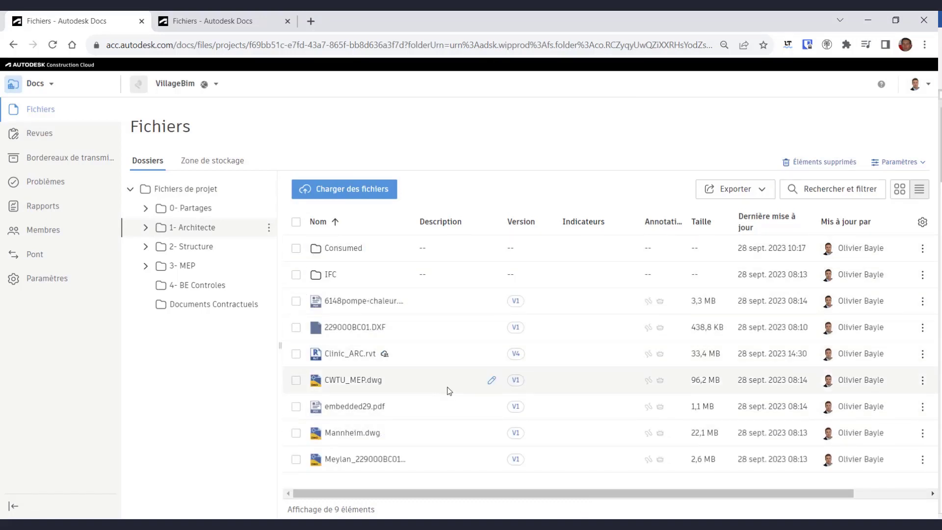
left_click(349, 353)
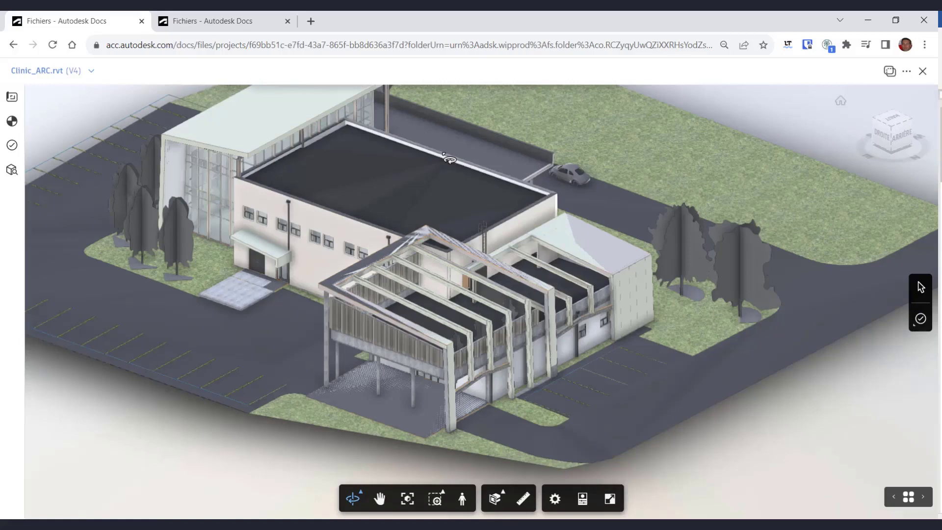
left_click(920, 320)
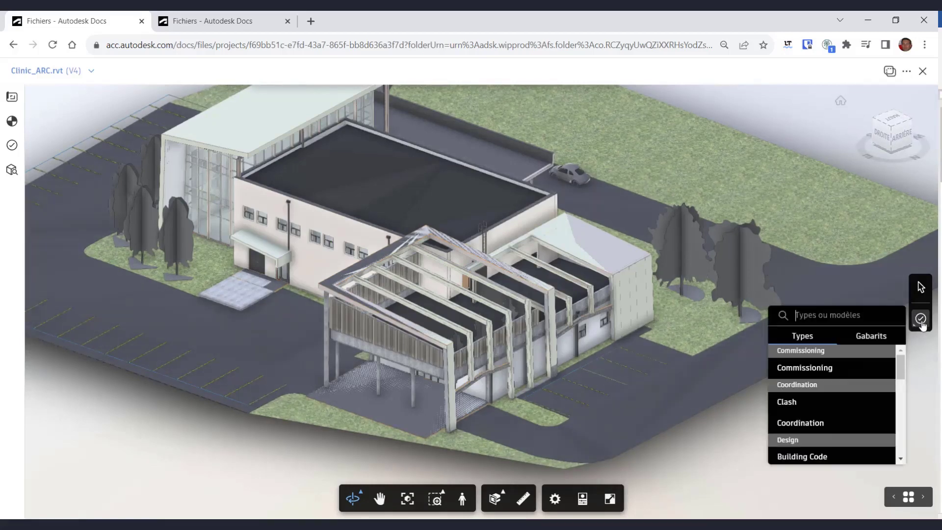
- Pin a Clash issue on the right building's roof titled 'Exmple : modifier la dalle de couverture'
left_click(788, 402)
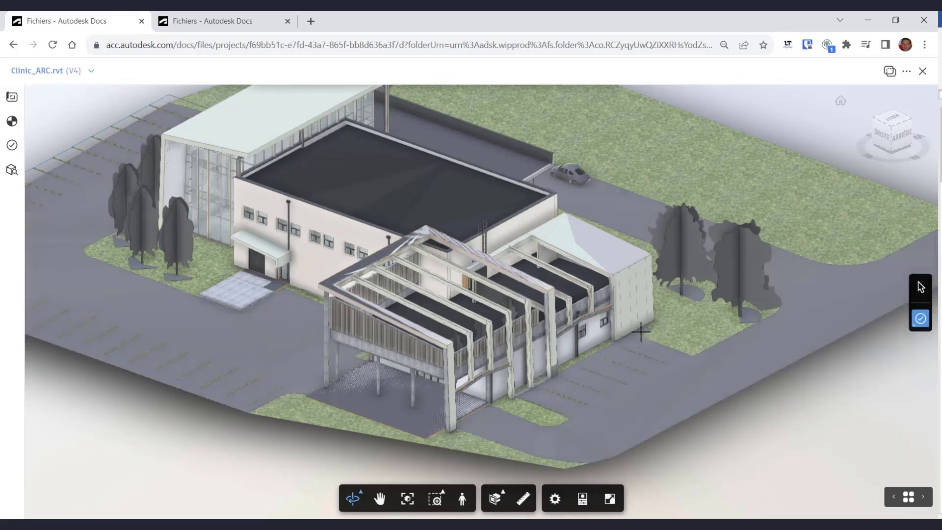
left_click(618, 257)
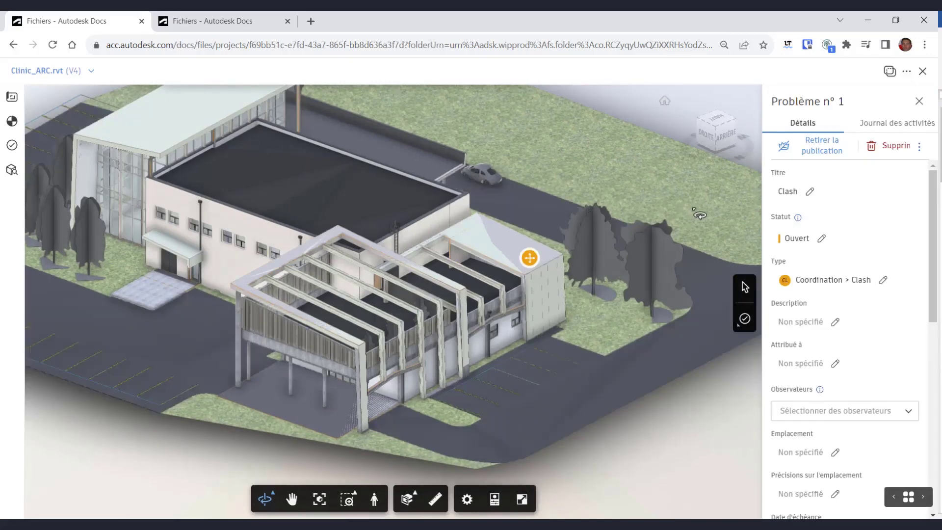
left_click(810, 192)
left_click_drag(797, 191, 763, 190)
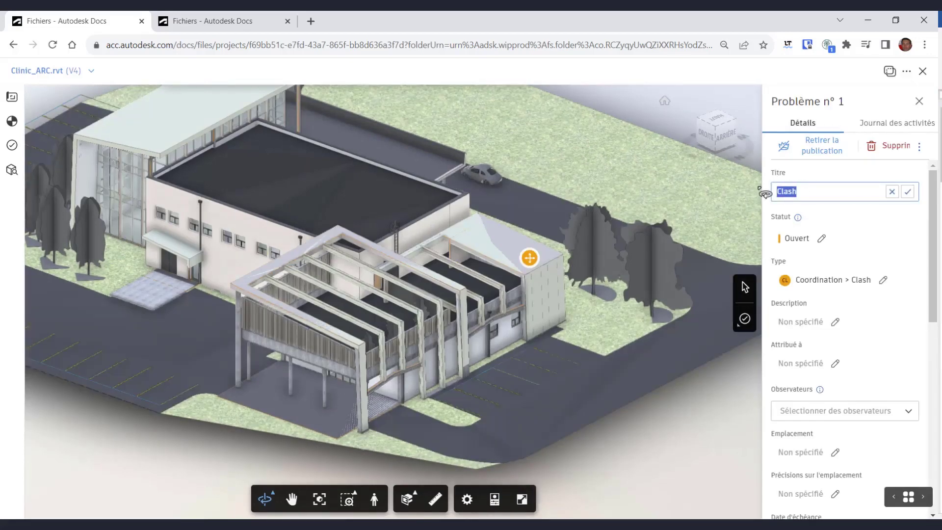
left_click(821, 246)
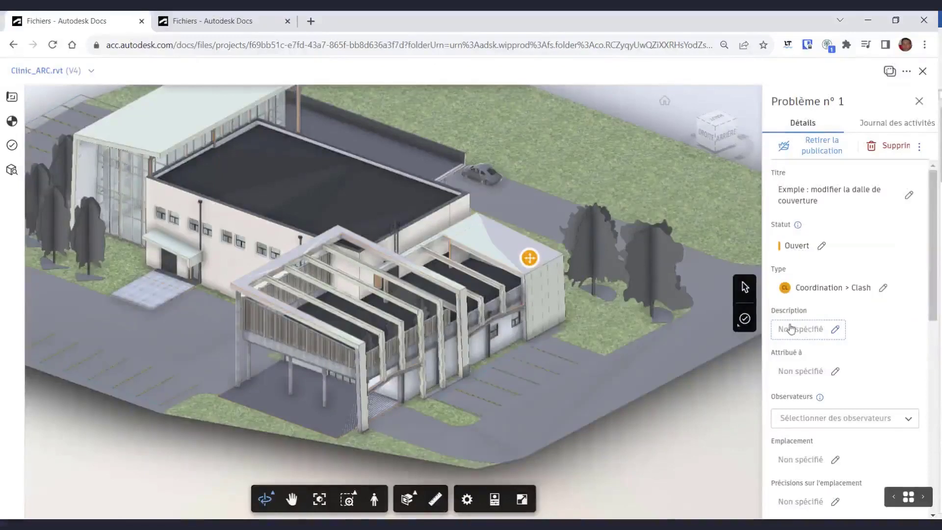
- Assign the issue to a project member and close the issue details
left_click(821, 376)
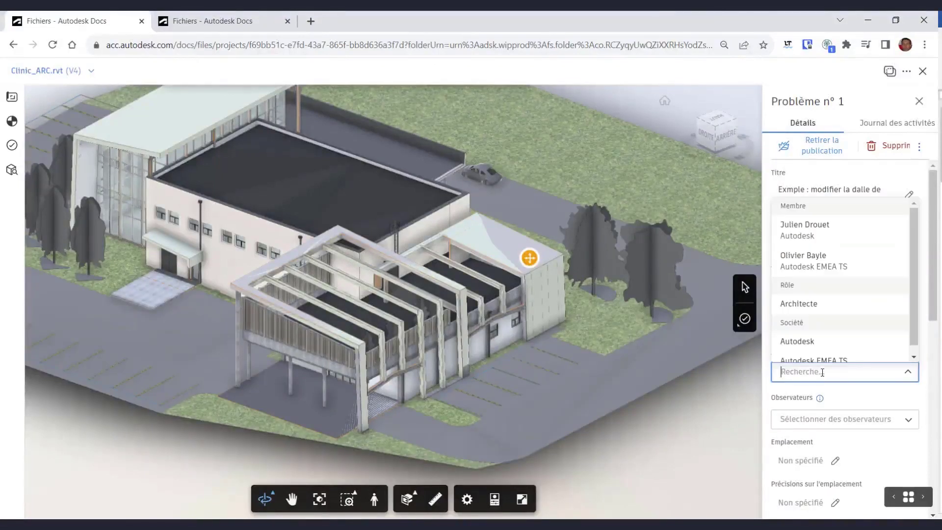
scroll(825, 346, "down", 1)
scroll(824, 321, "up", 1)
left_click(817, 257)
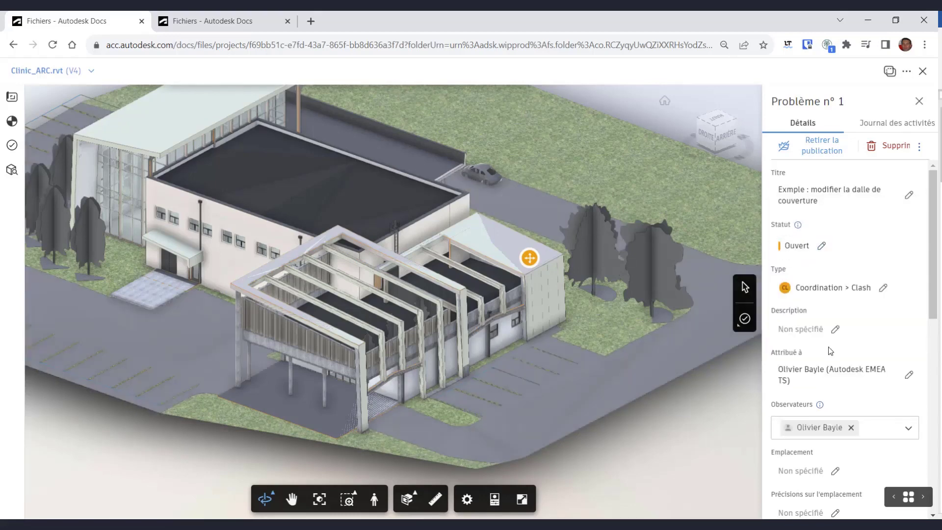
scroll(832, 295, "down", 6)
scroll(798, 428, "down", 3)
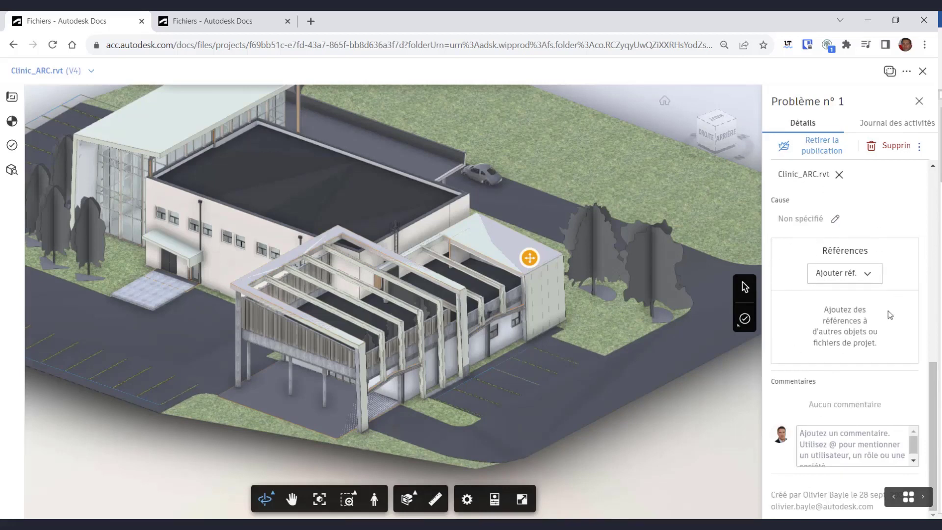
left_click(865, 282)
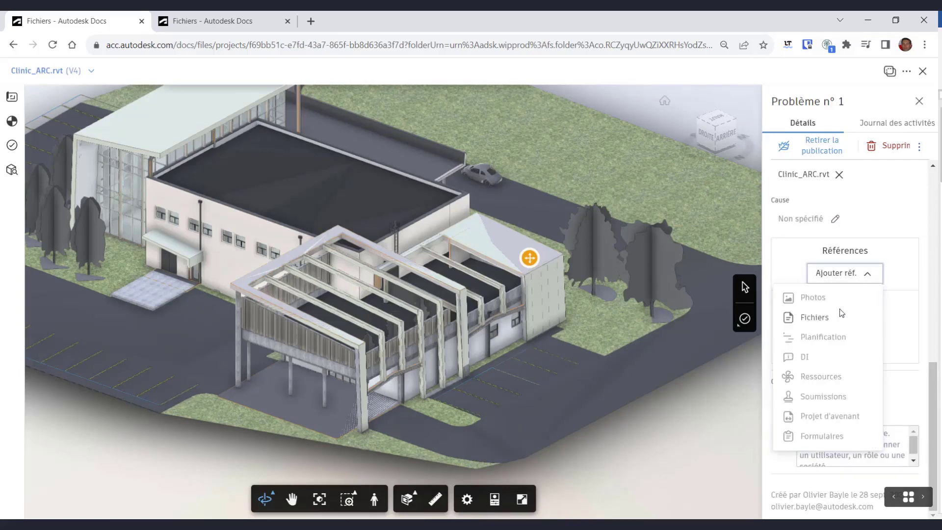
left_click(892, 202)
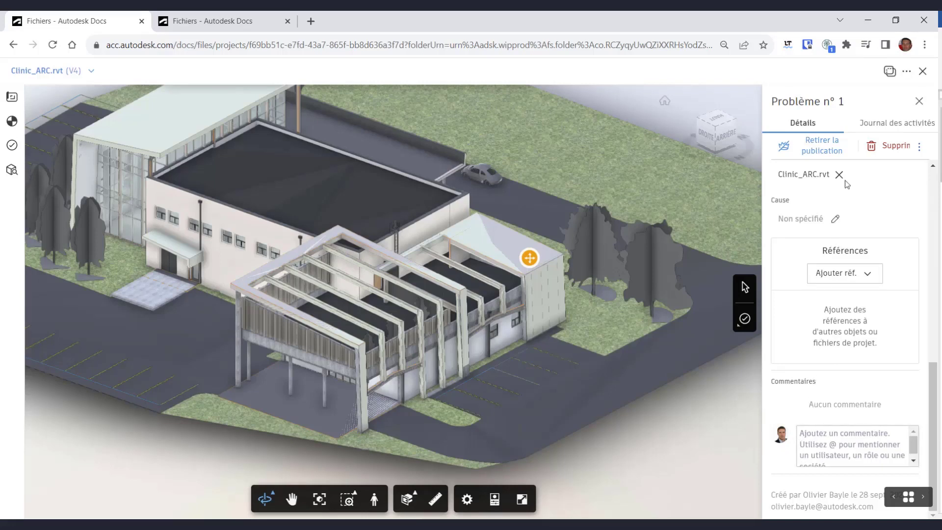
left_click(919, 103)
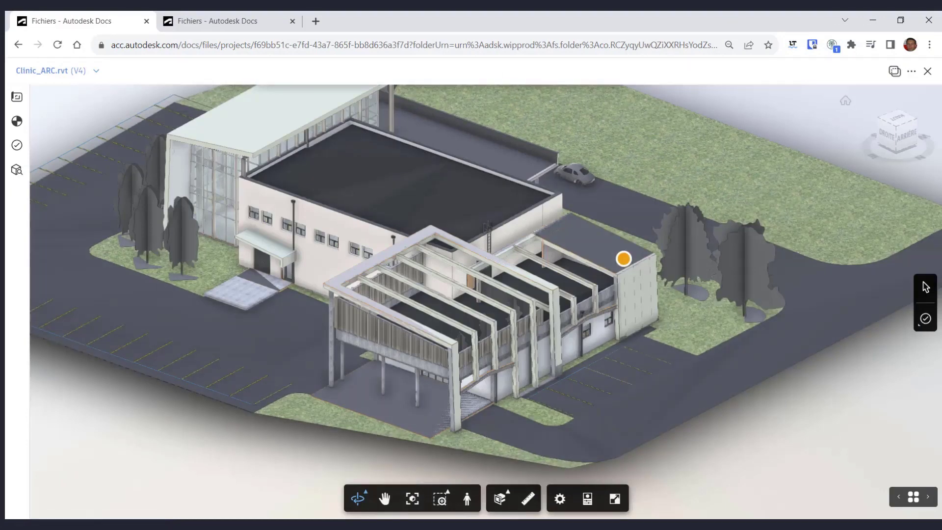
- Return to Revit and reopen the Clinic_ARC cloud model
mouse_move(393, 525)
left_click(392, 485)
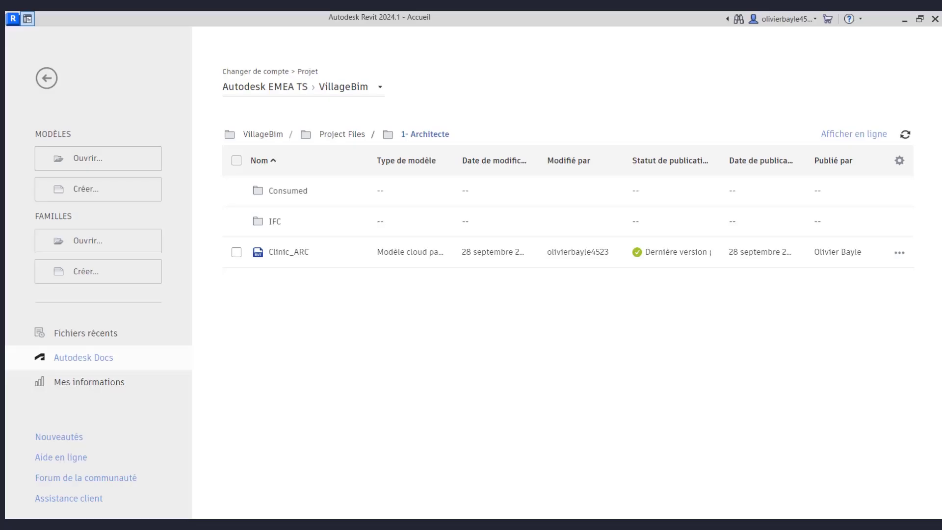
left_click(286, 252)
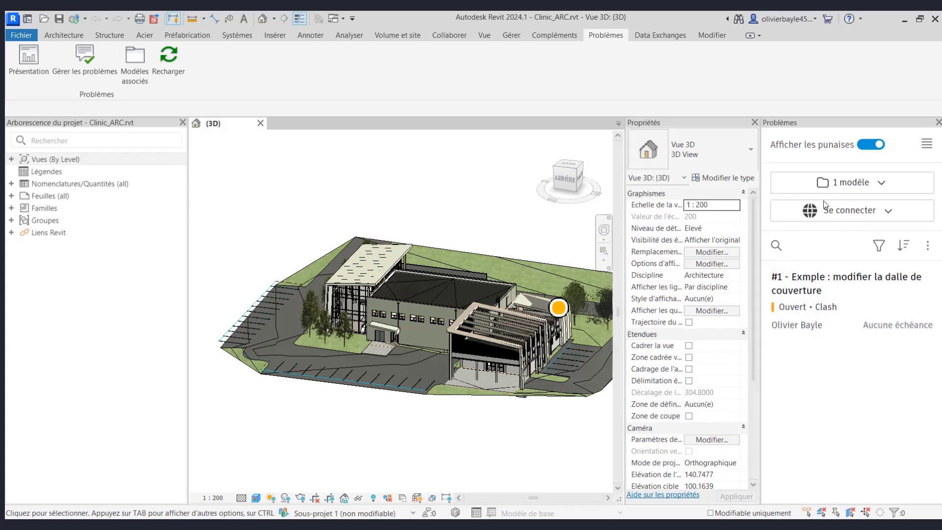
- Show issue #1, the roof-slab clash, at its pin on the roof
left_click(816, 270)
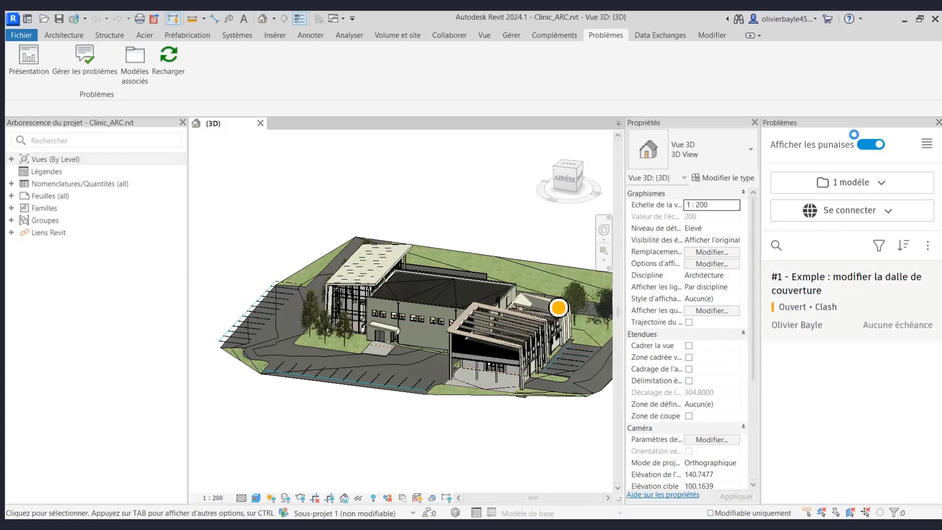
scroll(839, 371, "down", 5)
scroll(840, 370, "down", 5)
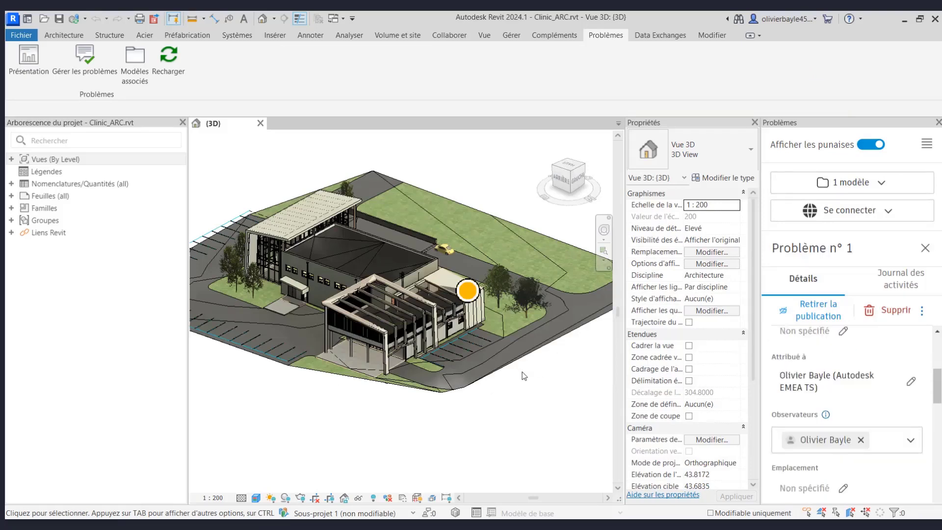
scroll(475, 262, "up", 10)
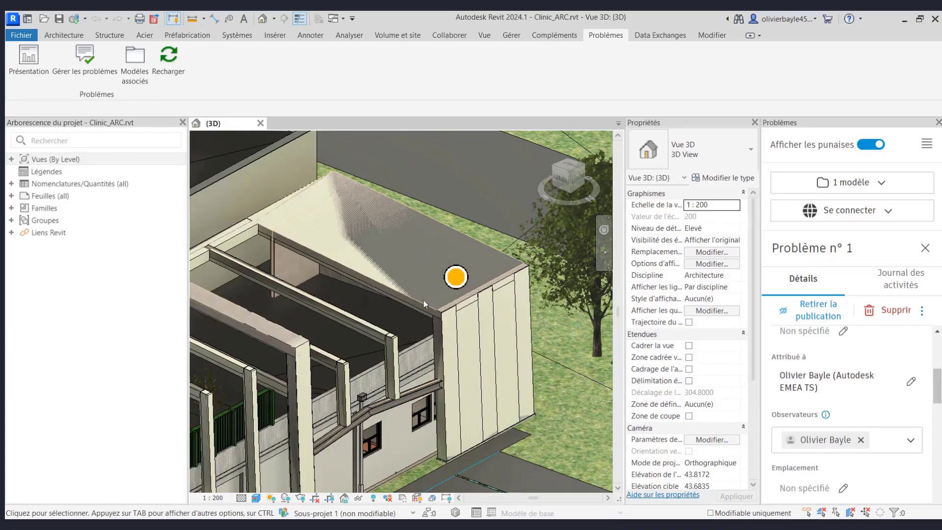
scroll(843, 391, "up", 3)
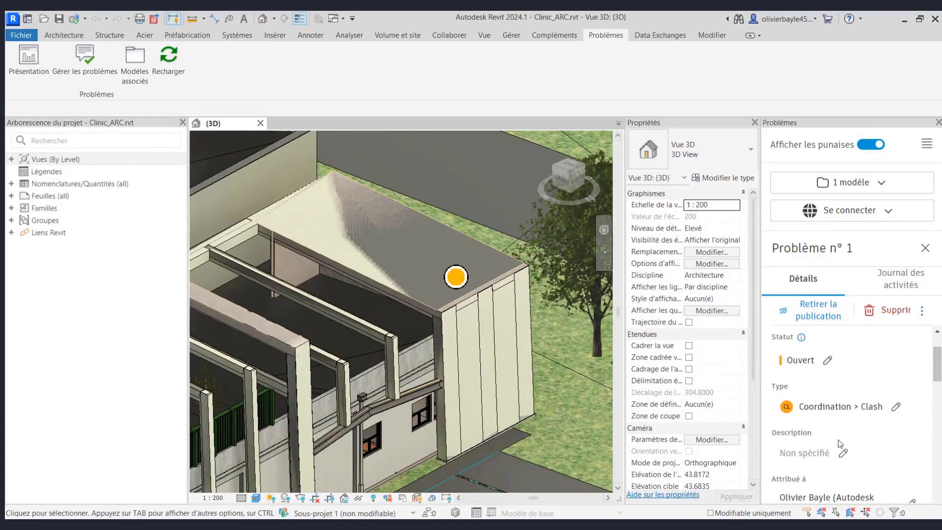
- Set issue 1's status to En attente
left_click(824, 361)
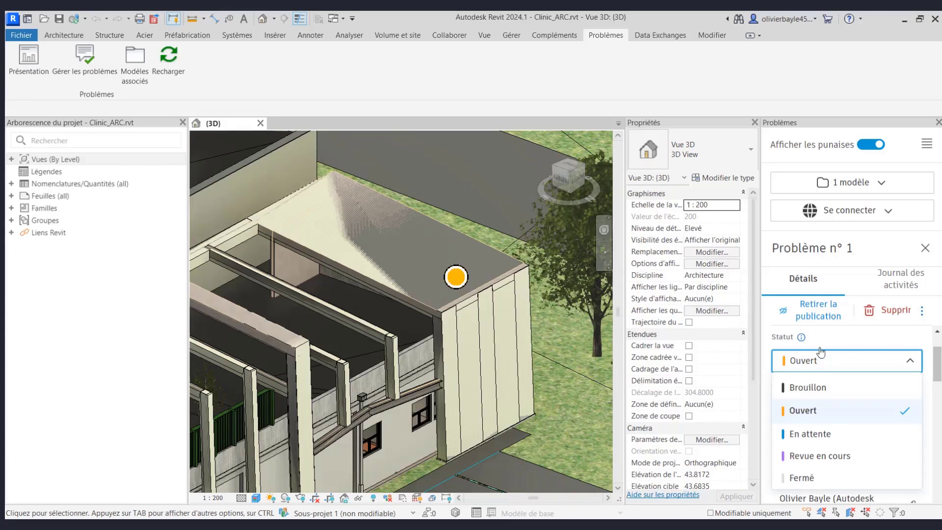
left_click(826, 432)
scroll(829, 412, "down", 5)
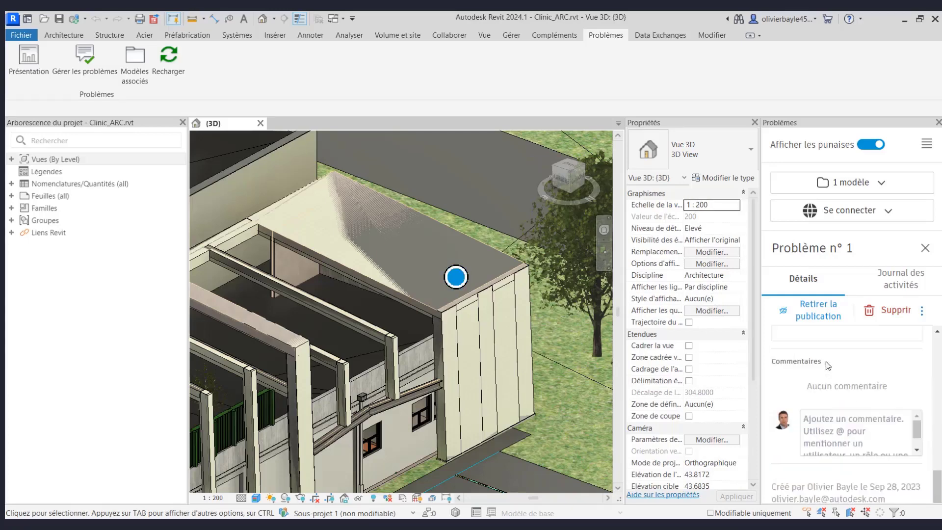
- Post a comment mentioning a project member saying 'c'est bon j'ai' corrected it
left_click(843, 426)
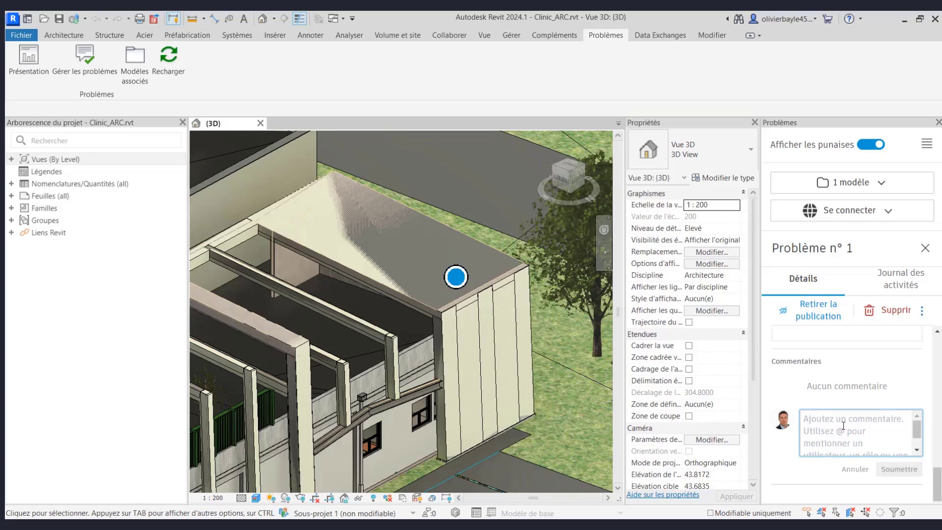
type("@")
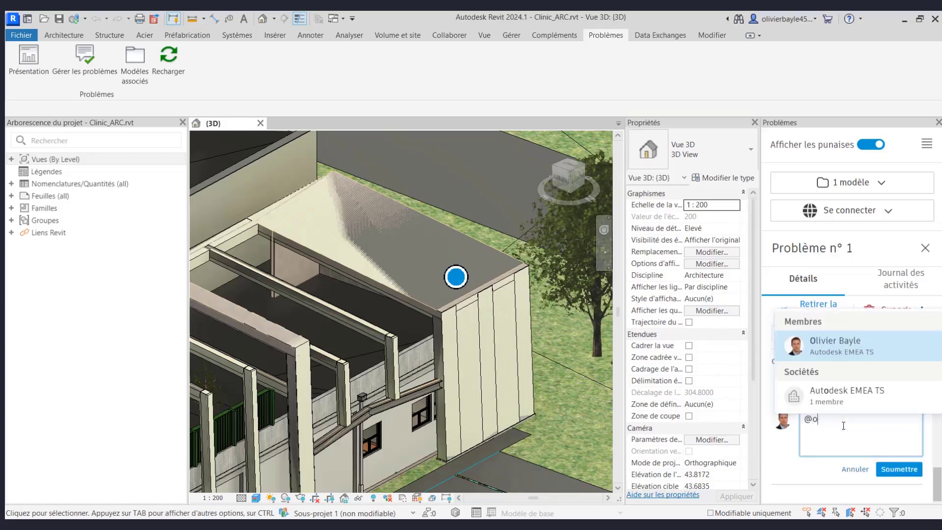
type("olivier")
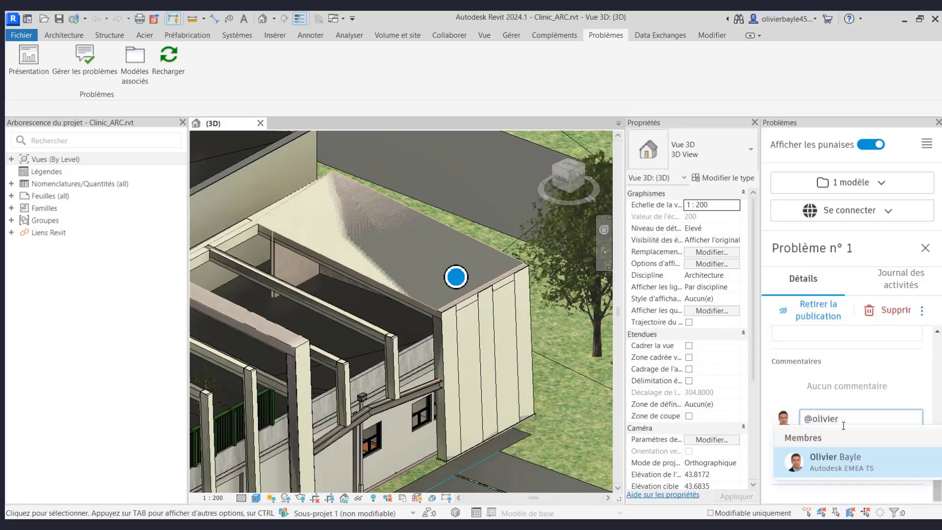
left_click(850, 466)
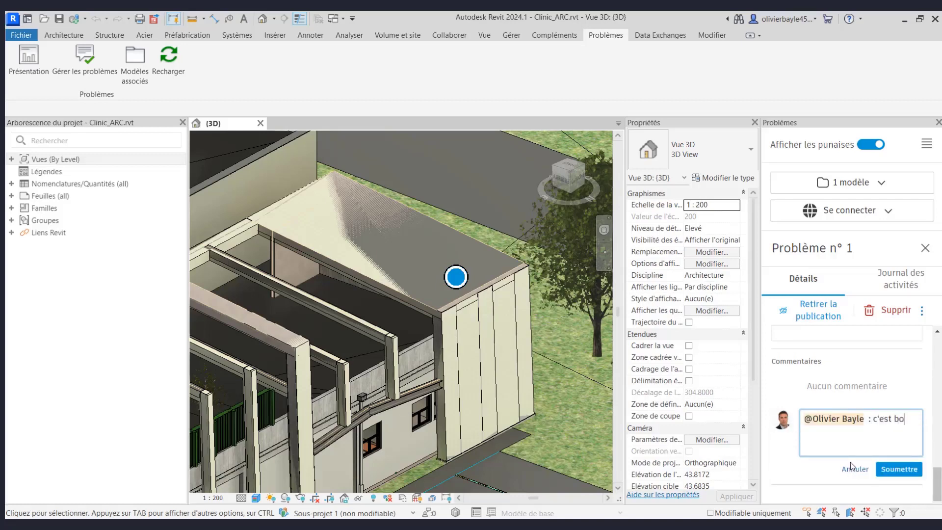
type(": c'est bon j'ai corigé")
left_click(907, 470)
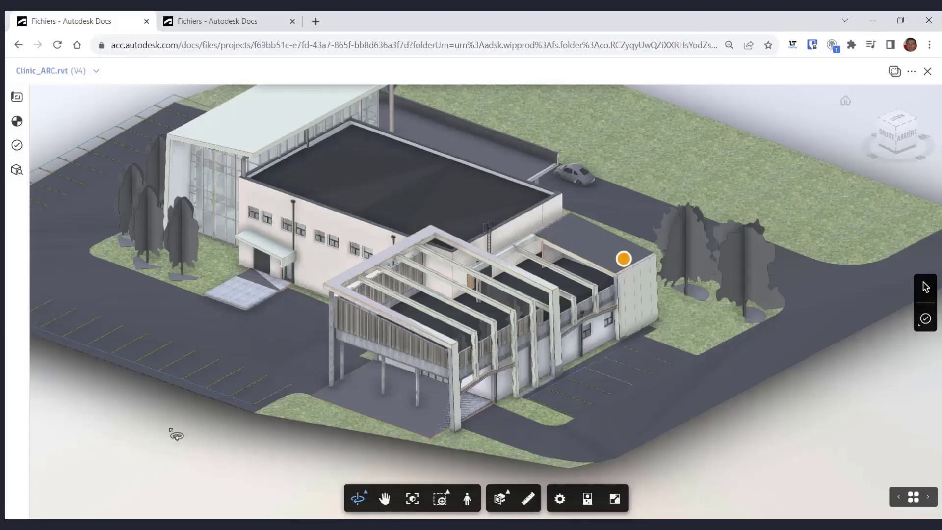
- Reload the Clinic_ARC viewer and open Problème n° 1 from its pin to check the sync
left_click(57, 44)
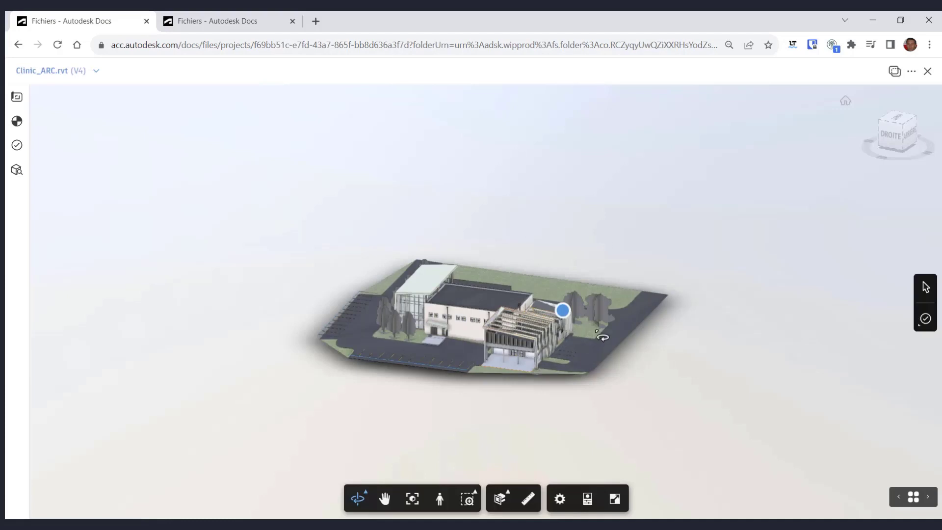
scroll(549, 329, "up", 5)
scroll(549, 330, "up", 1)
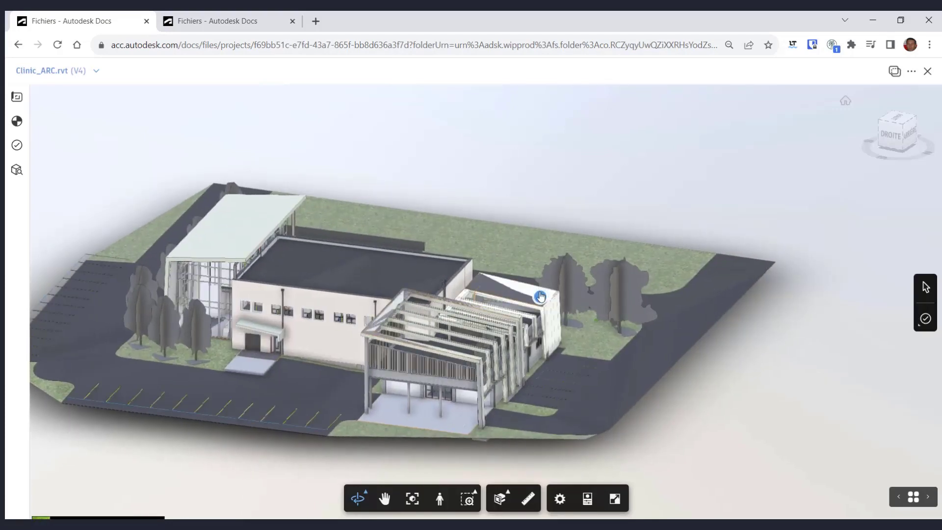
left_click(540, 299)
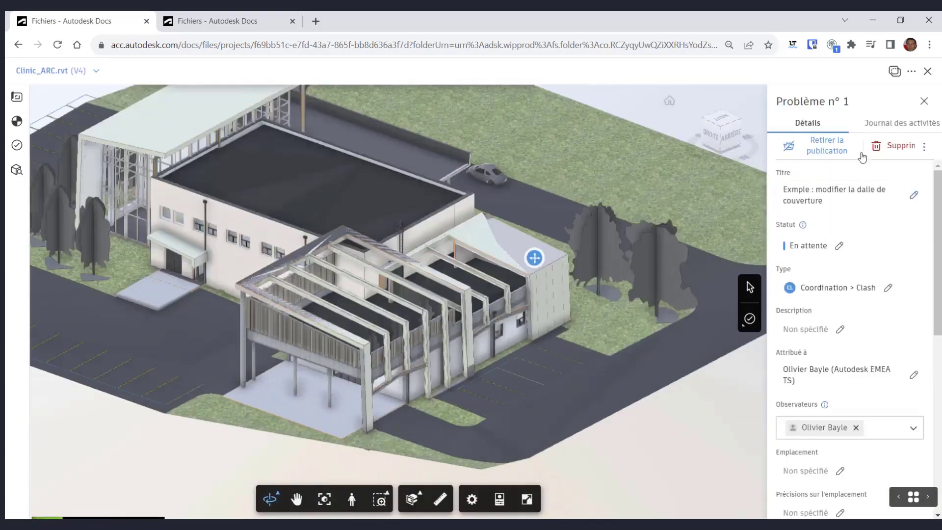
scroll(829, 343, "down", 9)
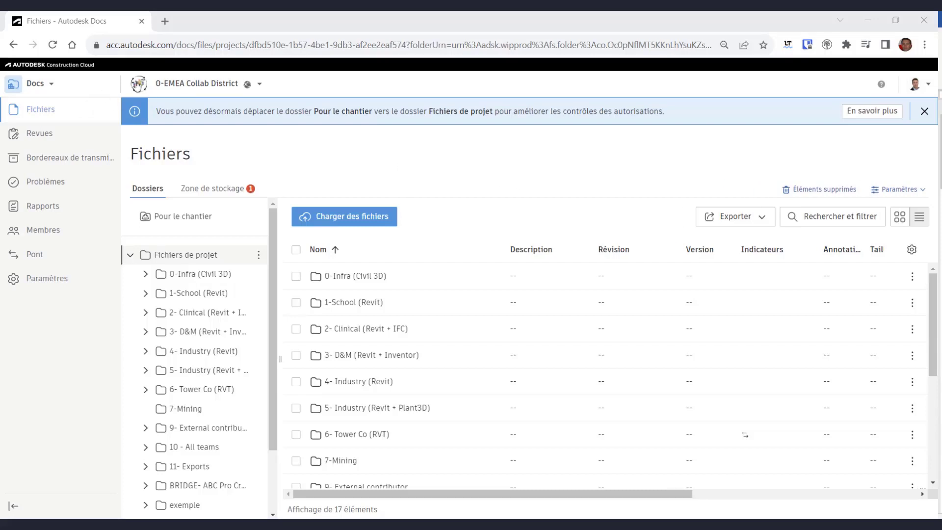
- Switch to Model Coordination and open its settings
left_click(47, 84)
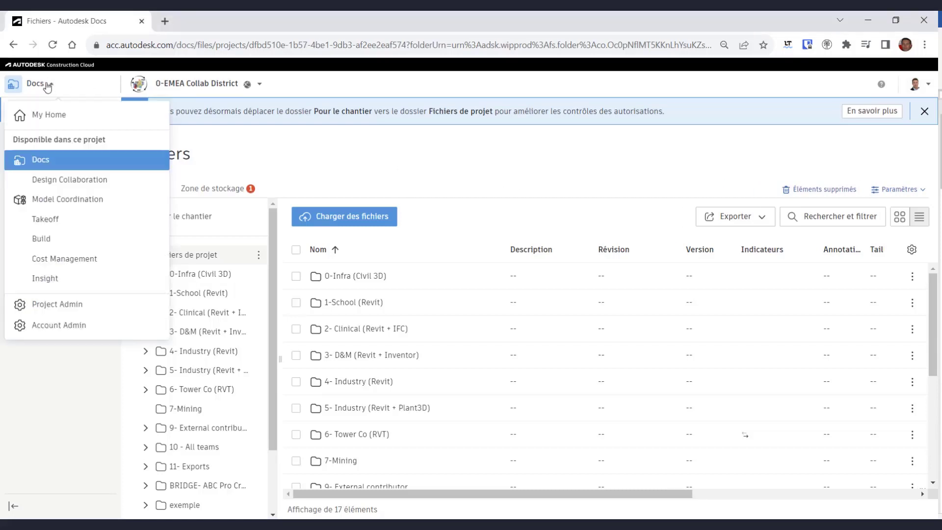
left_click(55, 202)
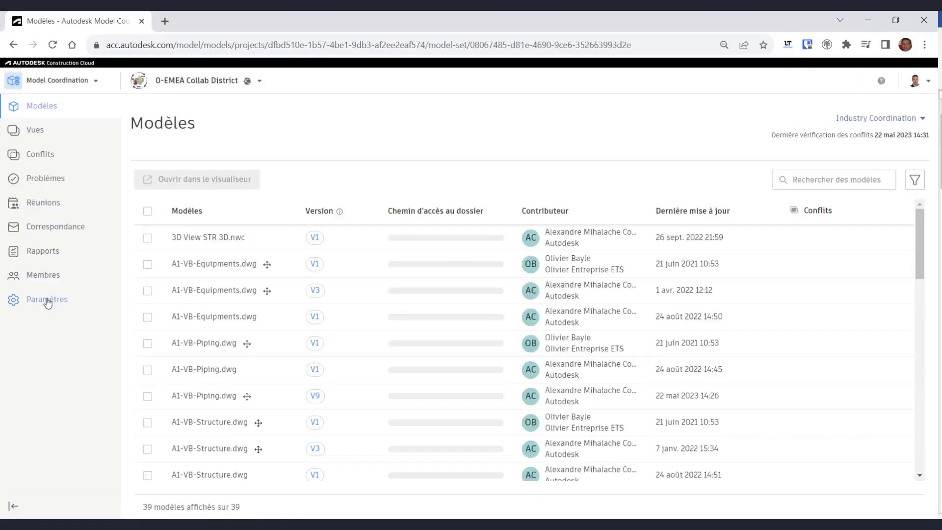
left_click(47, 300)
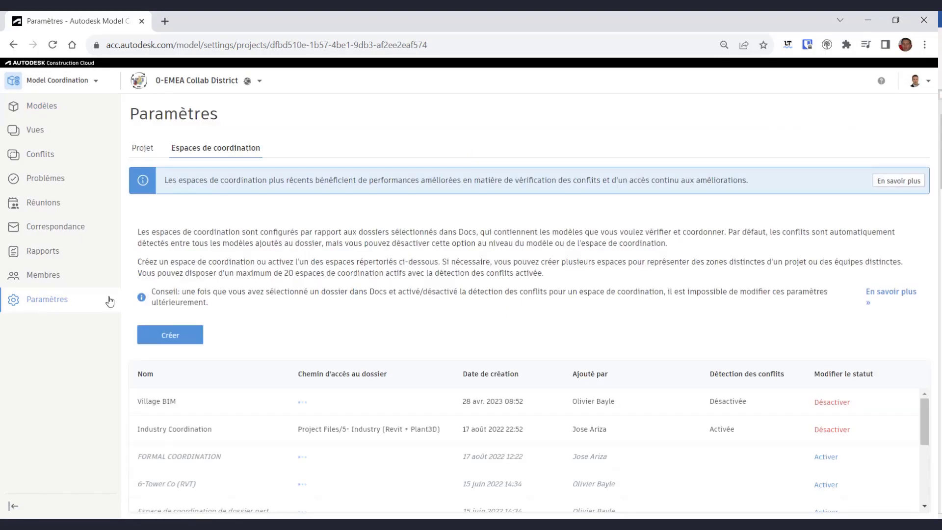
- Create a coordination space named 'Mon espace de Cordinnation' and expand Project Files
left_click(182, 340)
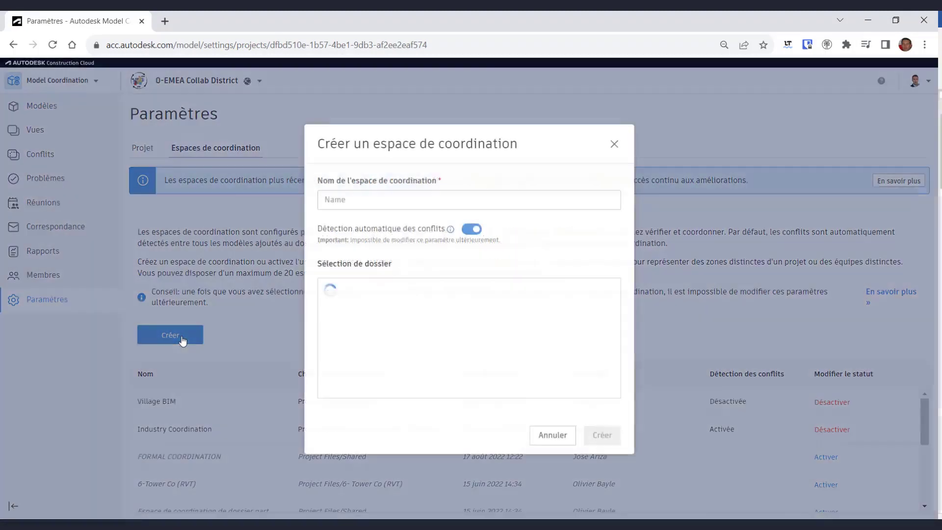
left_click(352, 200)
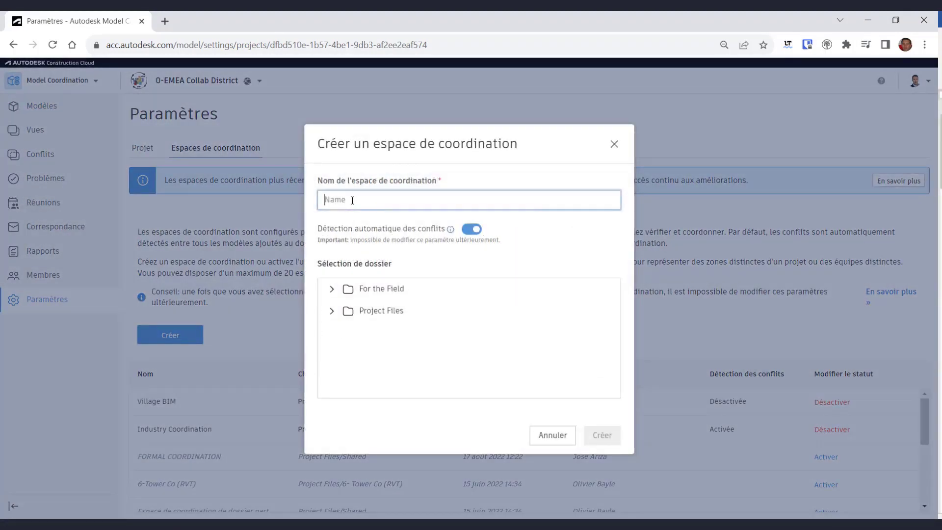
type("Mo")
type("n espace de Cordinnation")
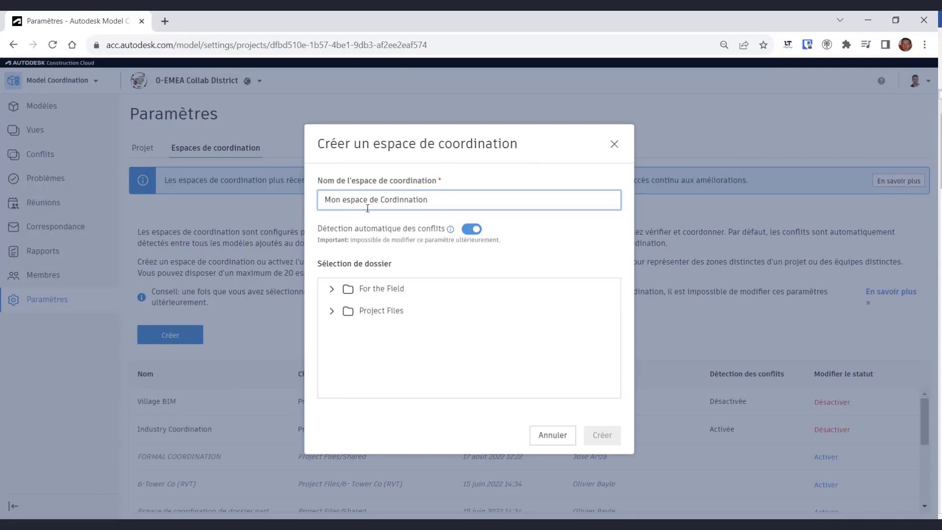
left_click(330, 311)
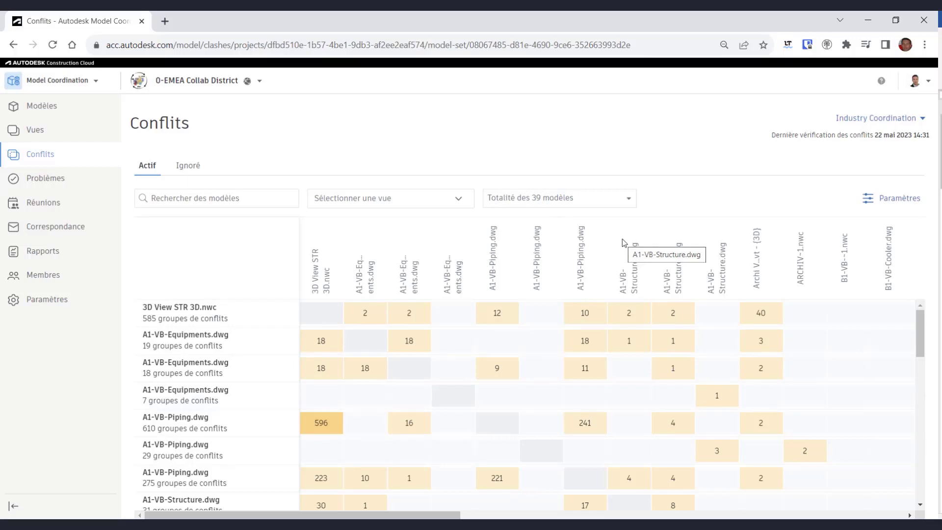
- Open the Archi Village vs 3D View STR clashes in the 3D viewer
scroll(613, 358, "down", 3)
scroll(441, 429, "up", 3)
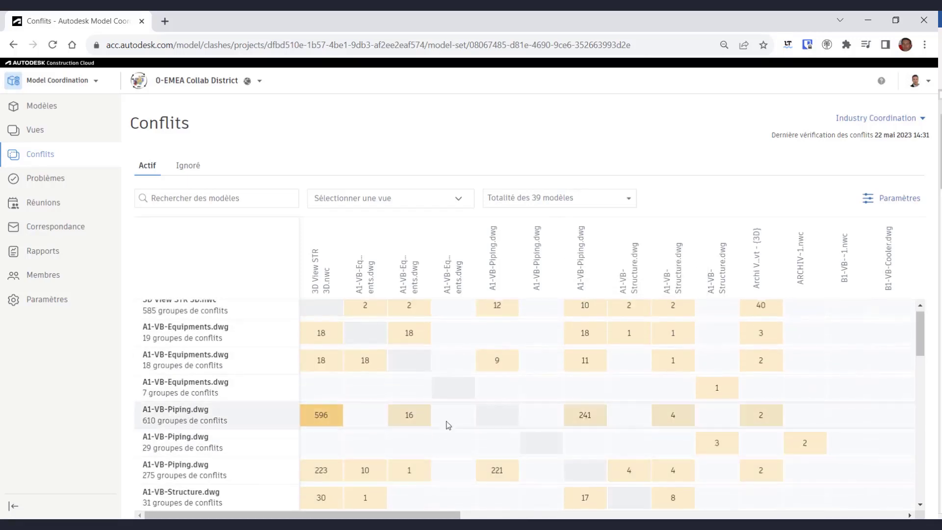
scroll(475, 388, "up", 1)
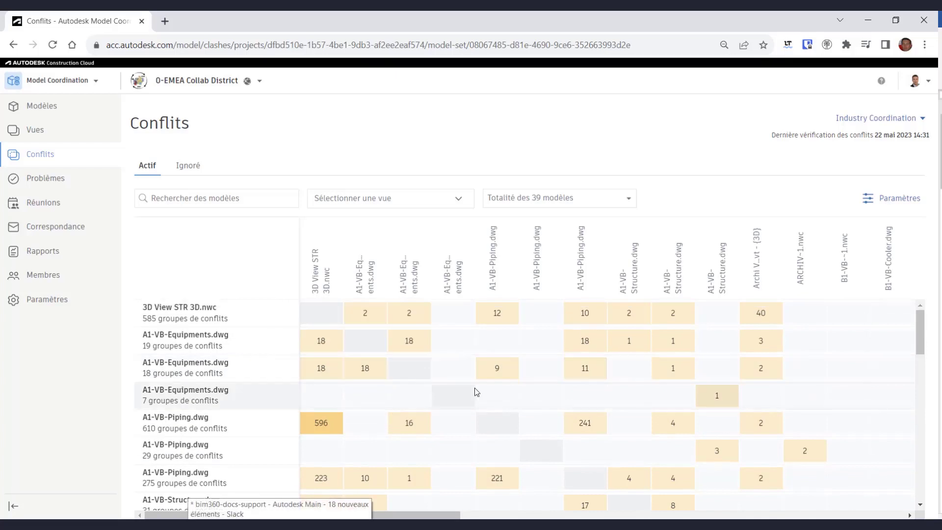
scroll(412, 457, "down", 2)
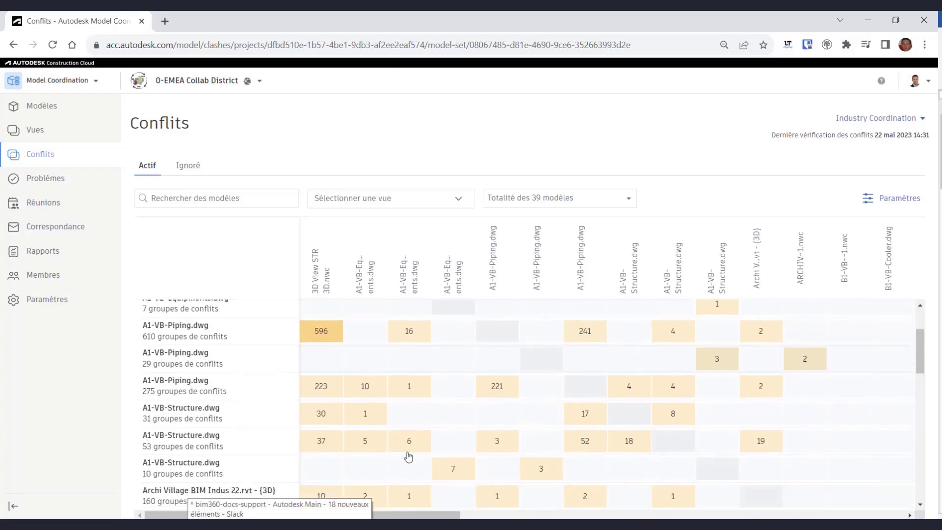
left_click(321, 496)
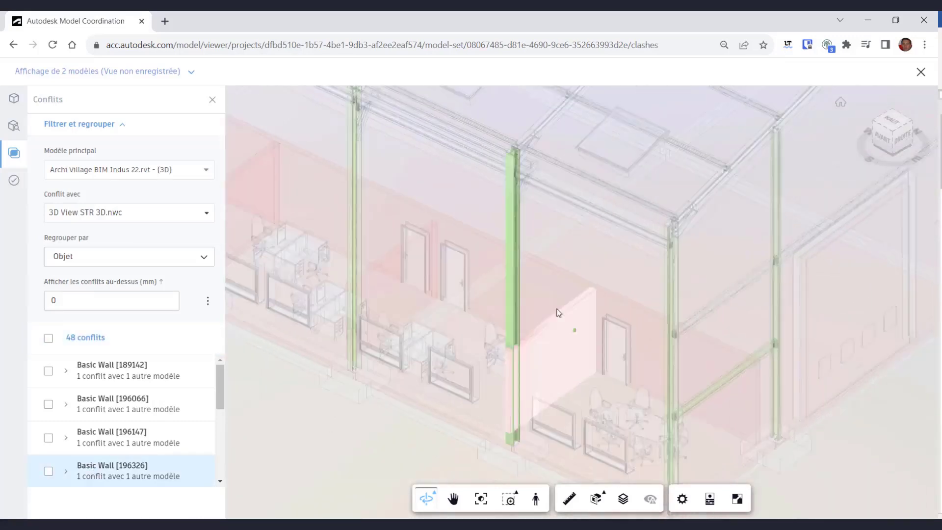
scroll(557, 311, "up", 4)
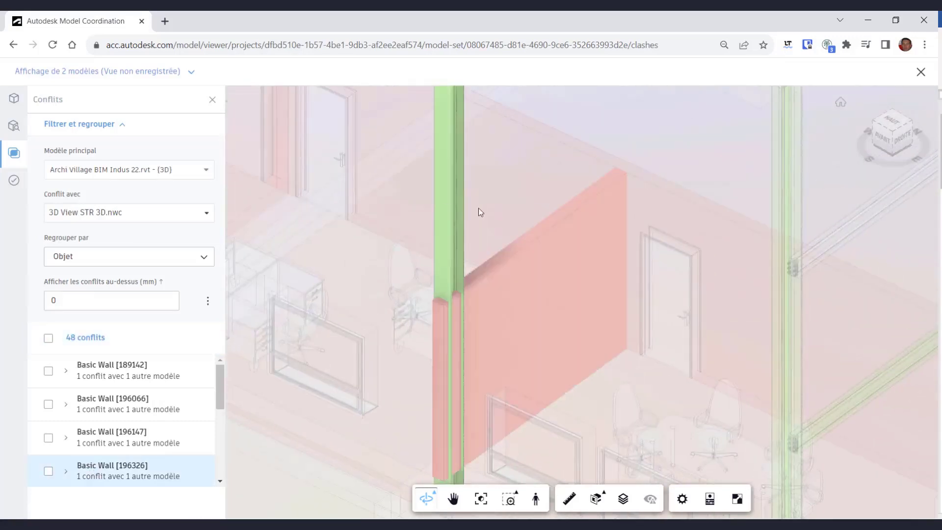
scroll(218, 392, "down", 1)
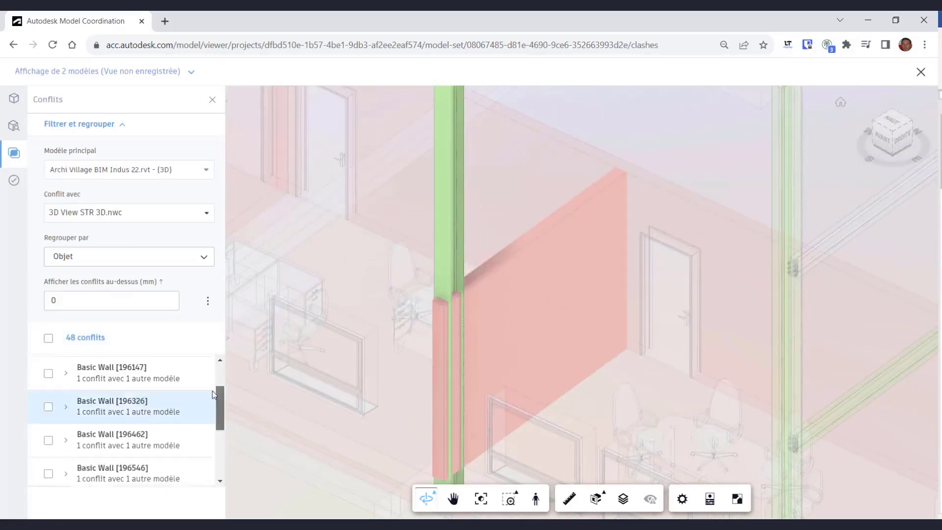
- Create an issue from the Basic Wall [196326] clash titled 'Mur doit être revu'
left_click(48, 434)
left_click(164, 505)
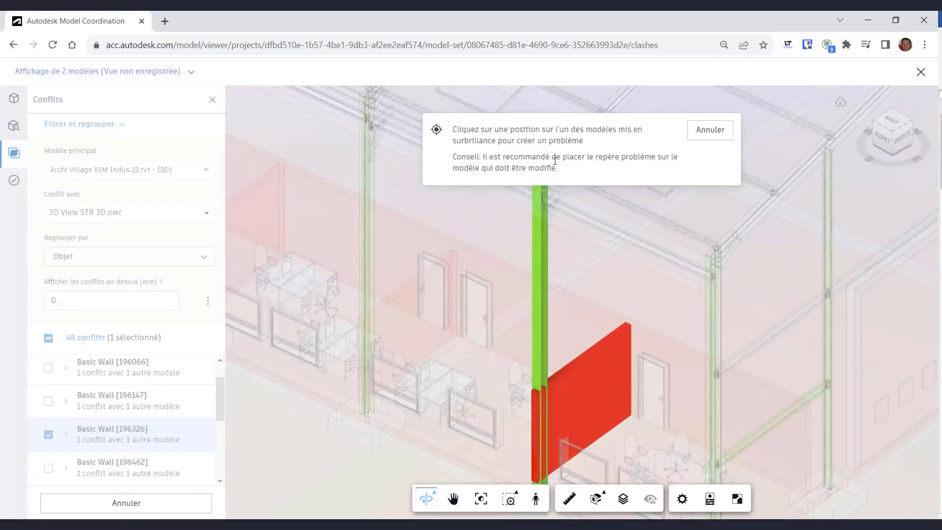
left_click(549, 402)
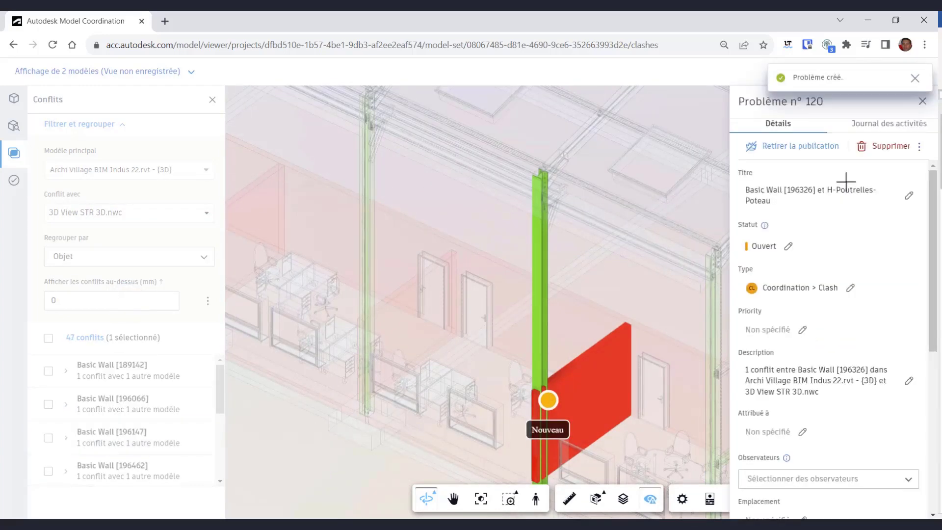
left_click(846, 181)
key("ctrl+a")
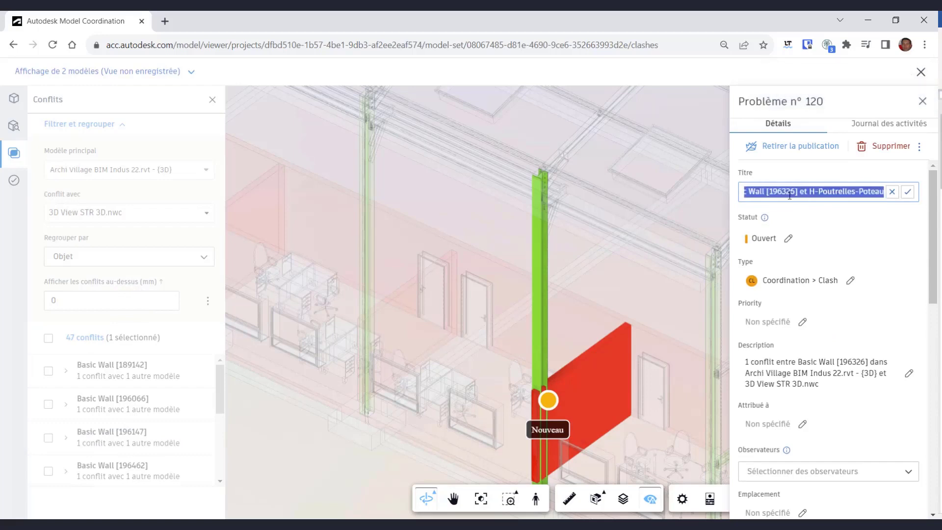
key("BackSpace")
type("Mur doit être revu")
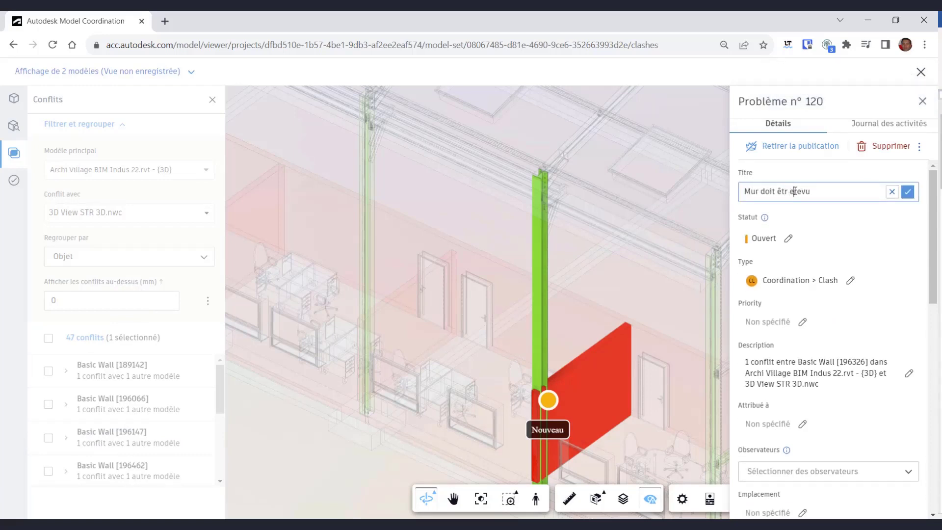
key("ctrl+a")
type("Mur doit être revu")
- Assign the issue to a project member and return to the clash matrix
scroll(807, 313, "down", 3)
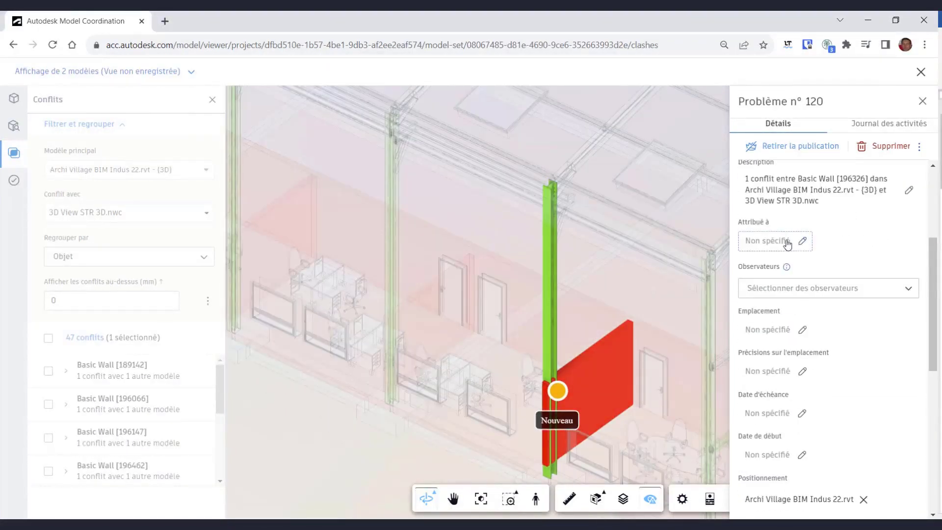
left_click(787, 244)
type("olivier")
left_click(788, 256)
scroll(854, 322, "up", 3)
left_click(922, 74)
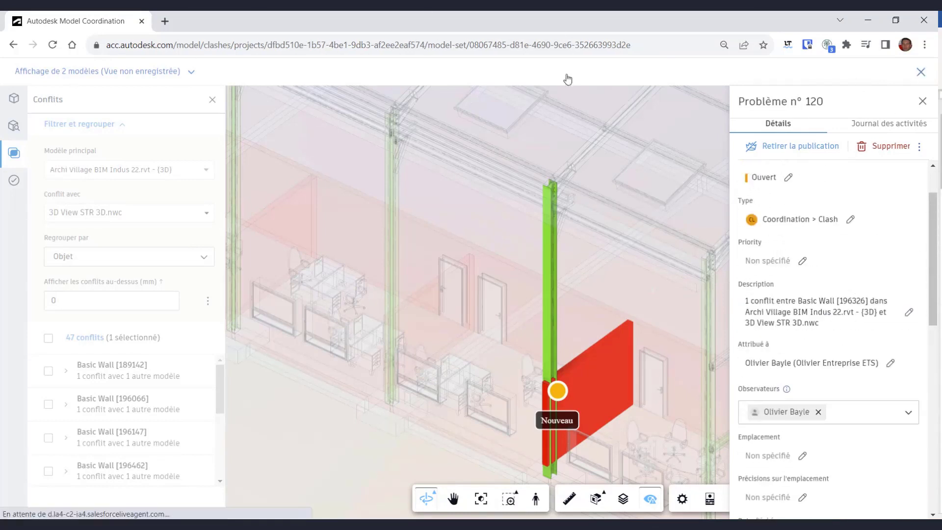